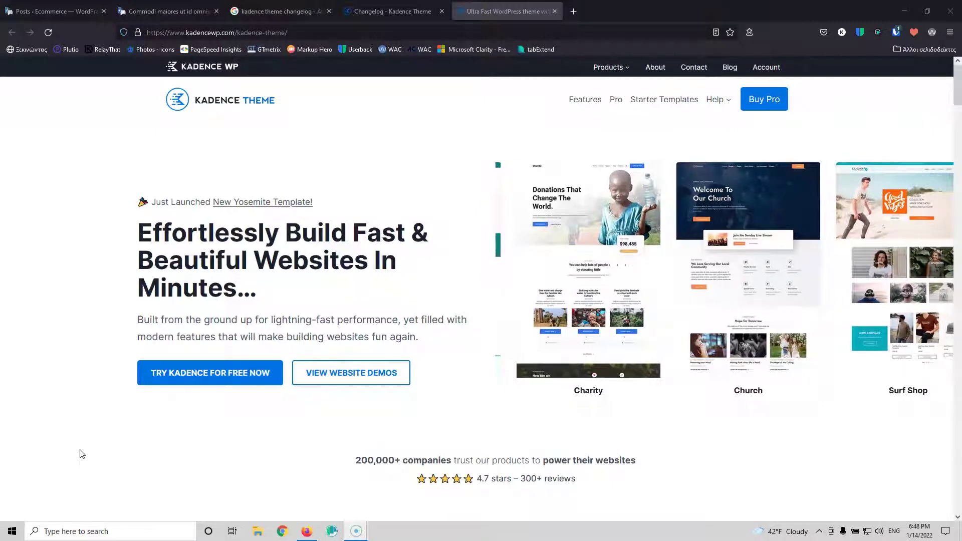
# Step: Review the Pro Addon 1.0.4 changelog on the Kadence site and close the changelog search results page
pyautogui.click(396, 11)
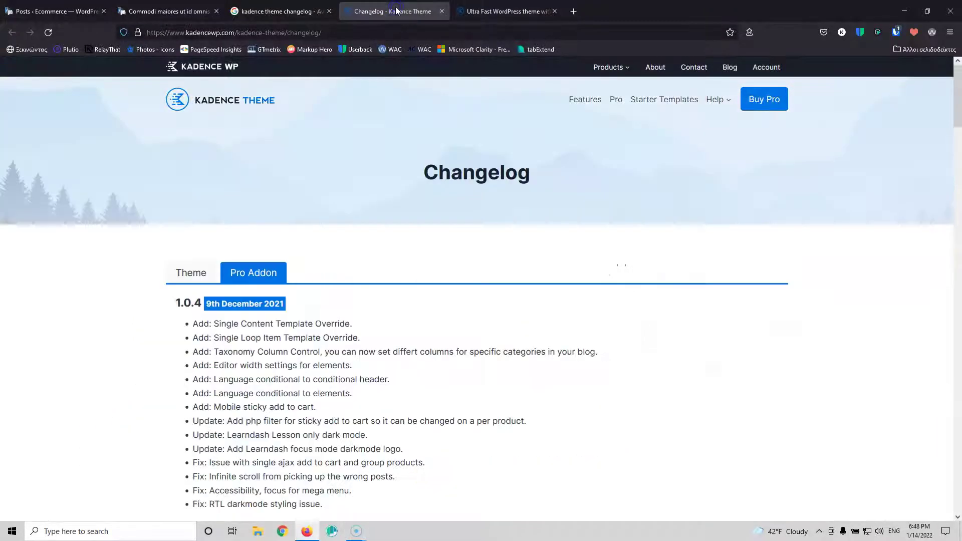
pyautogui.scroll(-1, 151, 236)
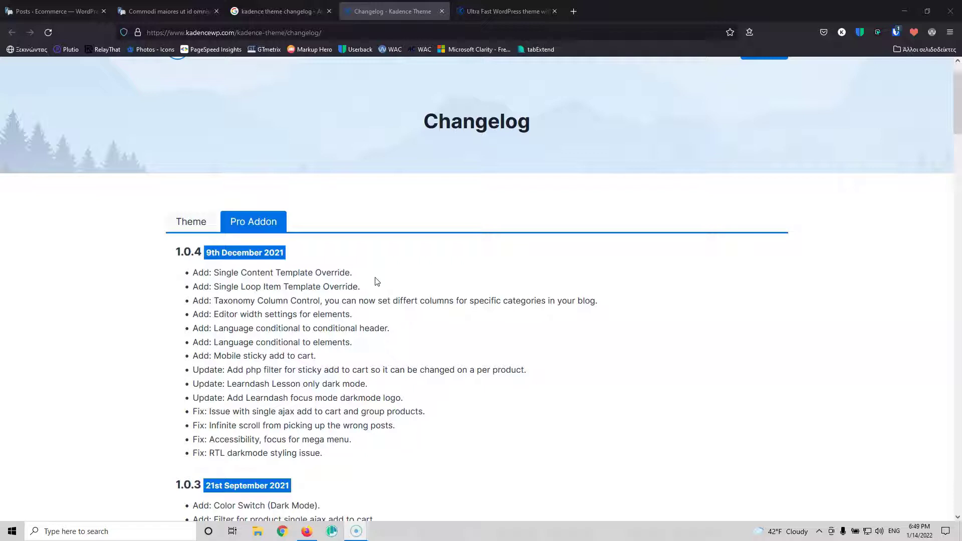
pyautogui.click(329, 11)
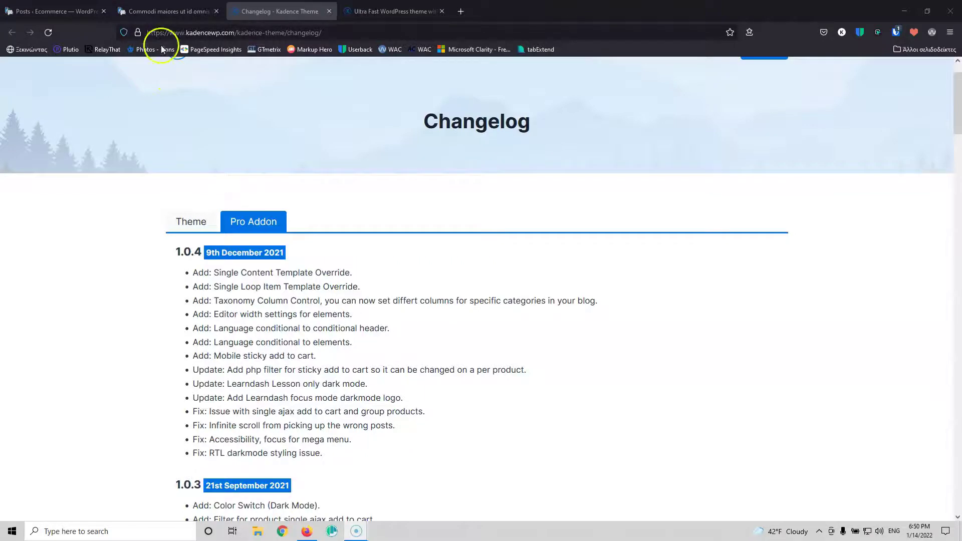
# Step: Examine the published post "Commodi maiores ut id omnis ut laudantium" from its featured image down through its content
pyautogui.click(164, 11)
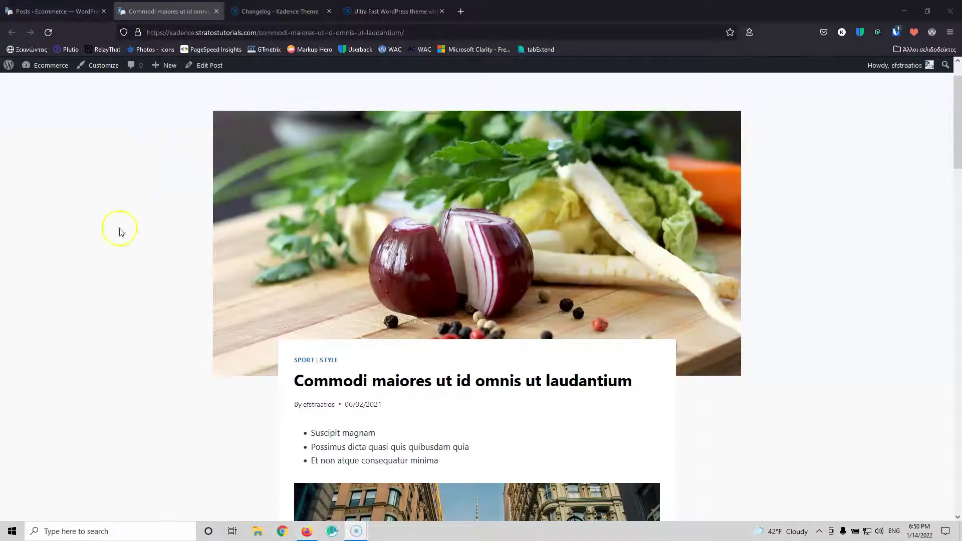
pyautogui.scroll(-5, 170, 279)
pyautogui.scroll(-20, 170, 285)
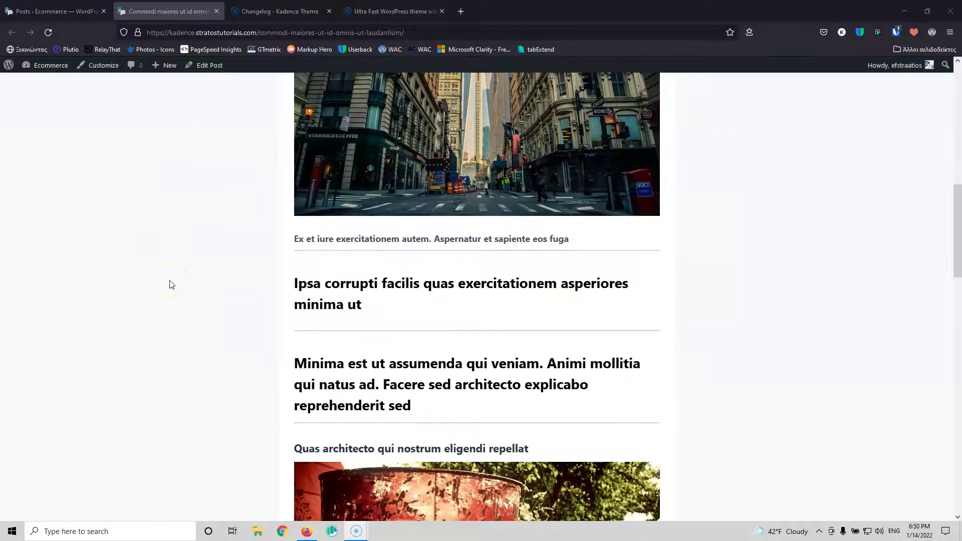
pyautogui.scroll(20, 172, 284)
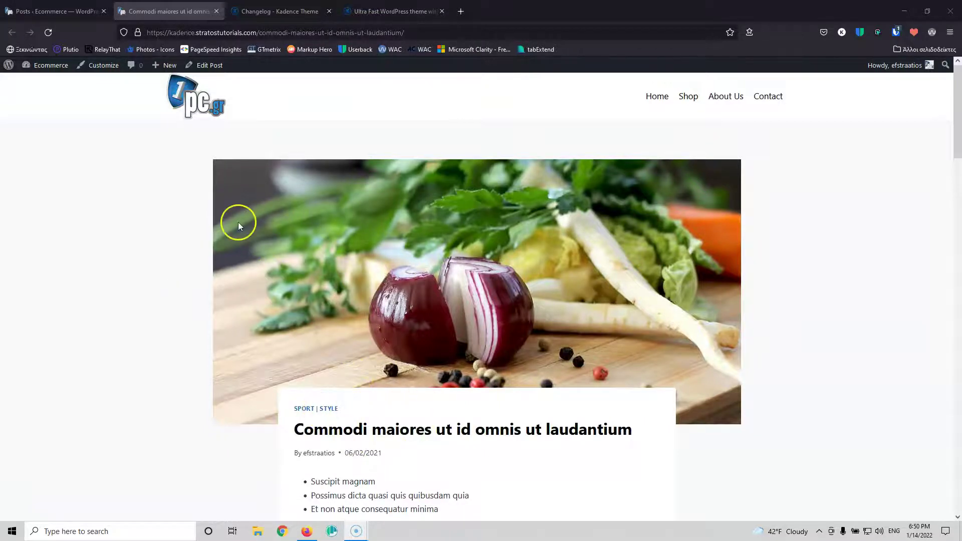
# Step: Open the post in the Customizer's Single Post Layout settings and switch the Post Title Layout to the banner above the content
pyautogui.middleClick(106, 65)
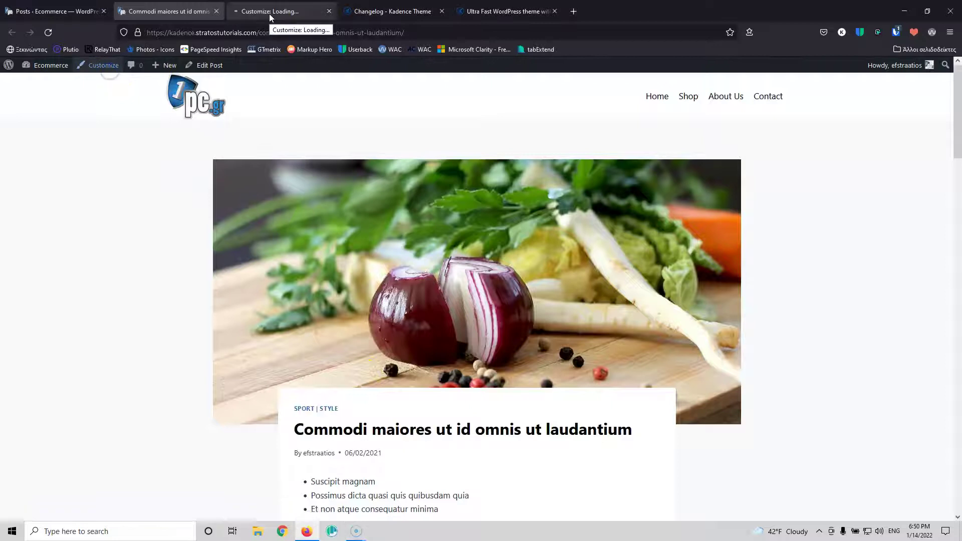
pyautogui.click(269, 14)
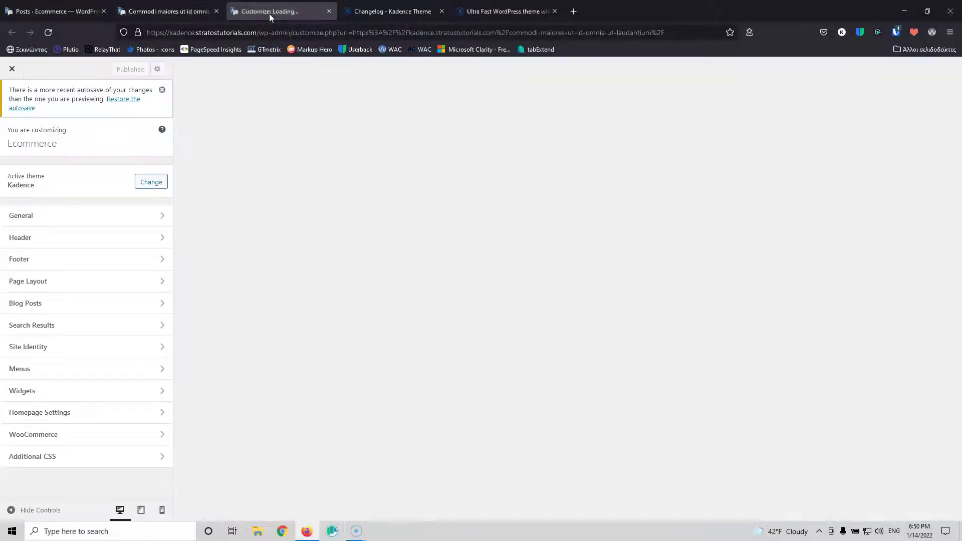
pyautogui.click(85, 307)
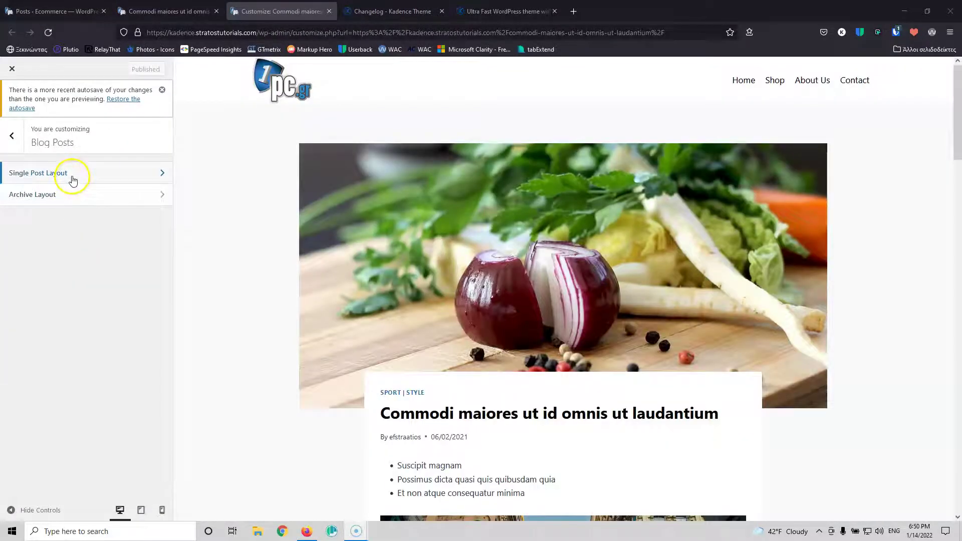
pyautogui.click(73, 176)
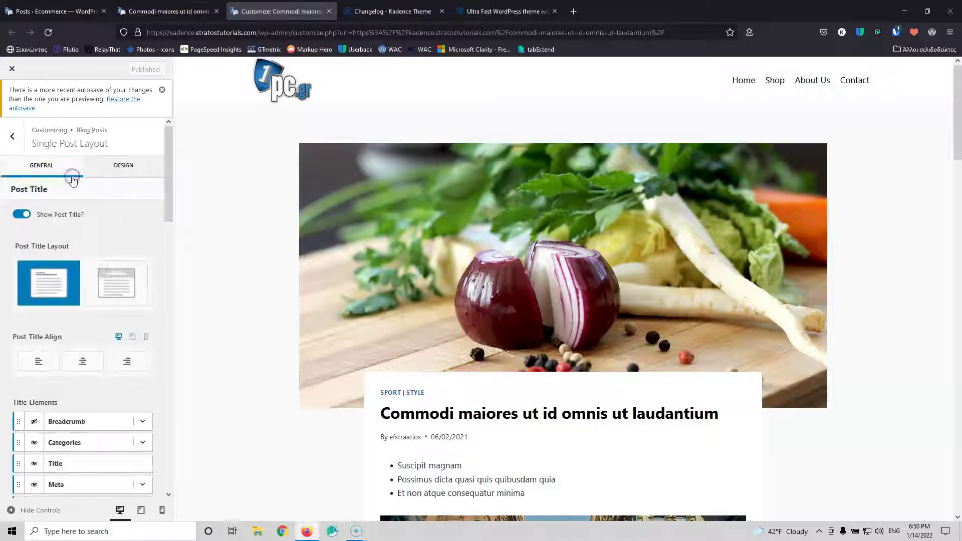
pyautogui.click(107, 284)
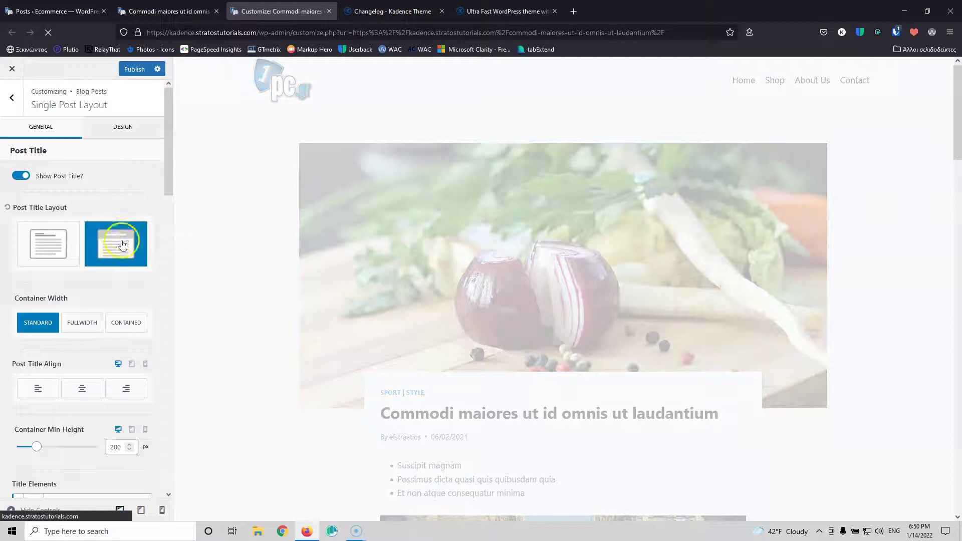
pyautogui.scroll(-3, 399, 328)
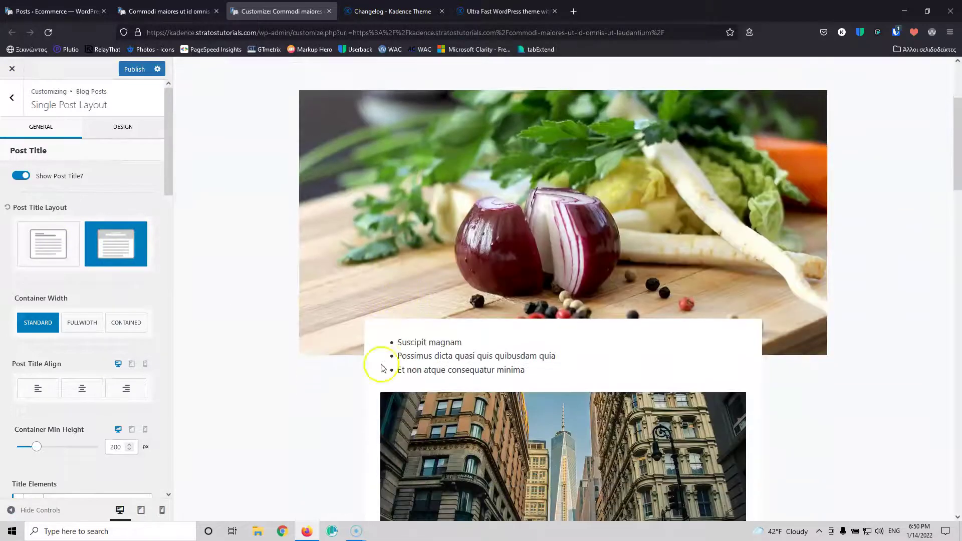
pyautogui.scroll(3, 382, 364)
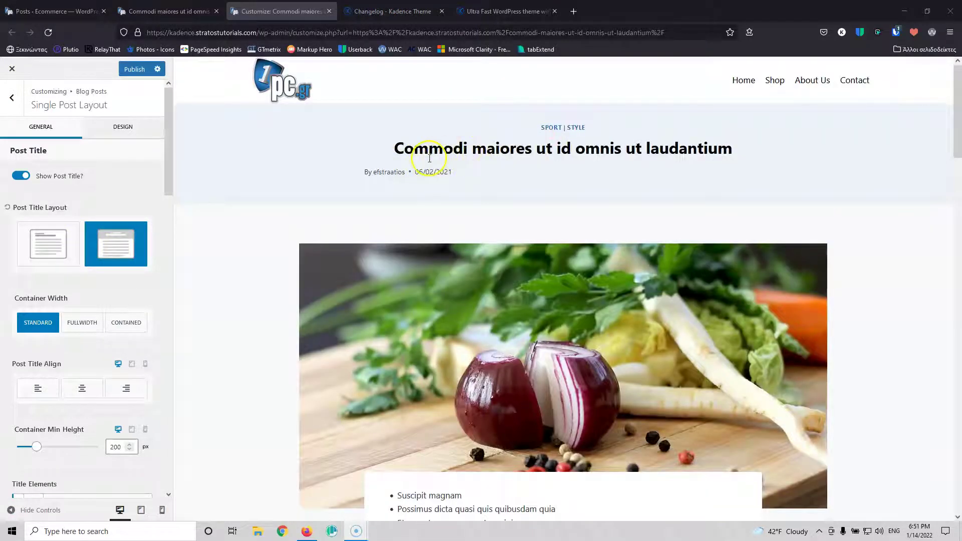
# Step: Set the Default Post Layout to the first option and the Content Style to the second option, without the surrounding box
pyautogui.scroll(-8, 113, 290)
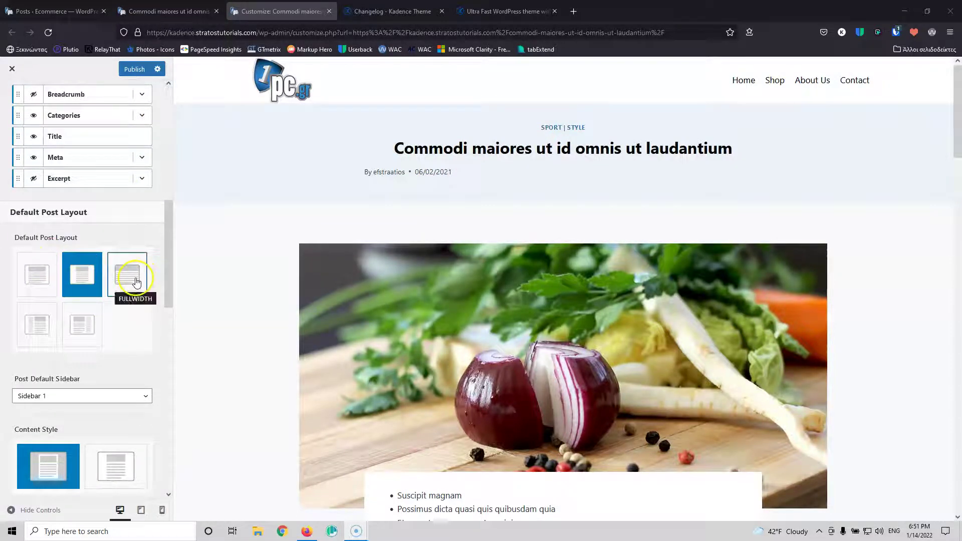
pyautogui.click(41, 278)
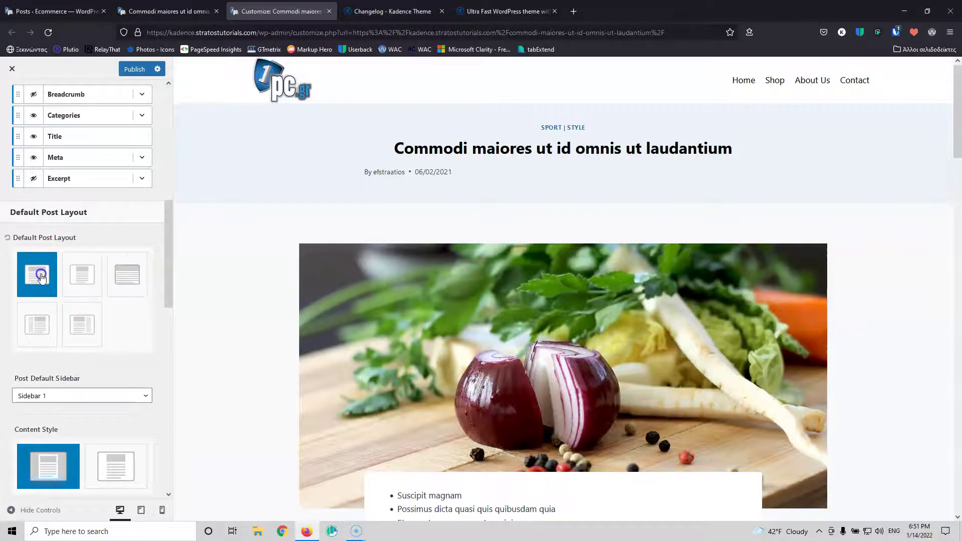
pyautogui.scroll(-3, 41, 278)
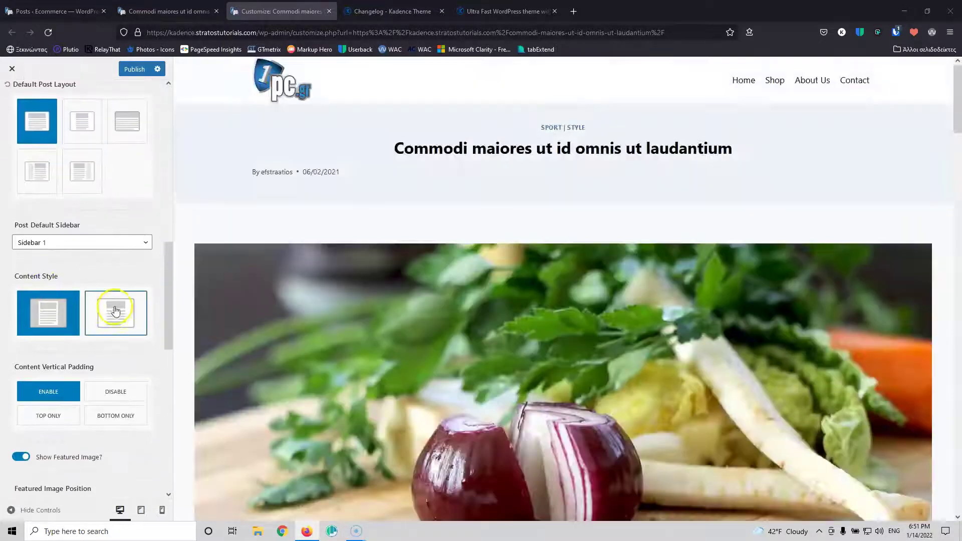
pyautogui.click(115, 315)
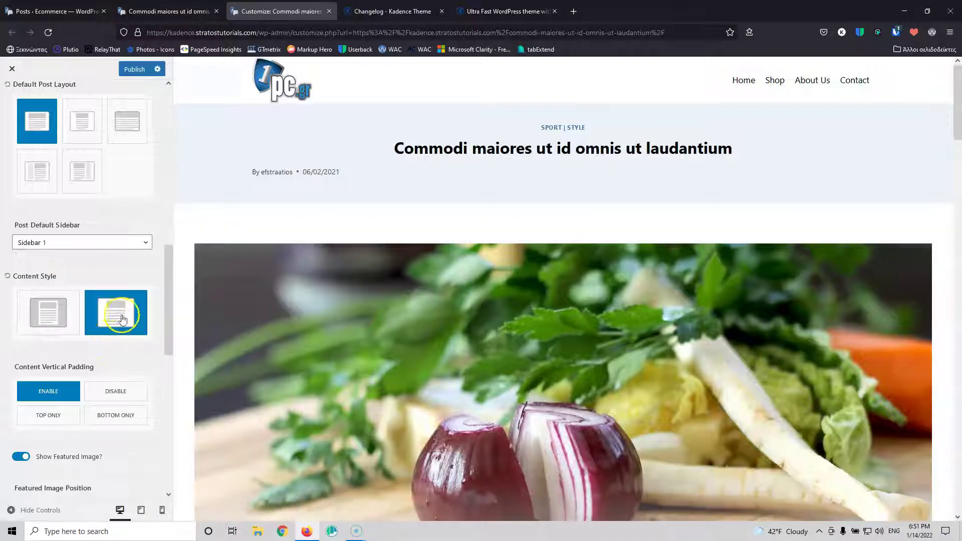
# Step: Check the remaining single post options and the post preview, and close the Customizer without saving the layout changes
pyautogui.scroll(-2, 114, 321)
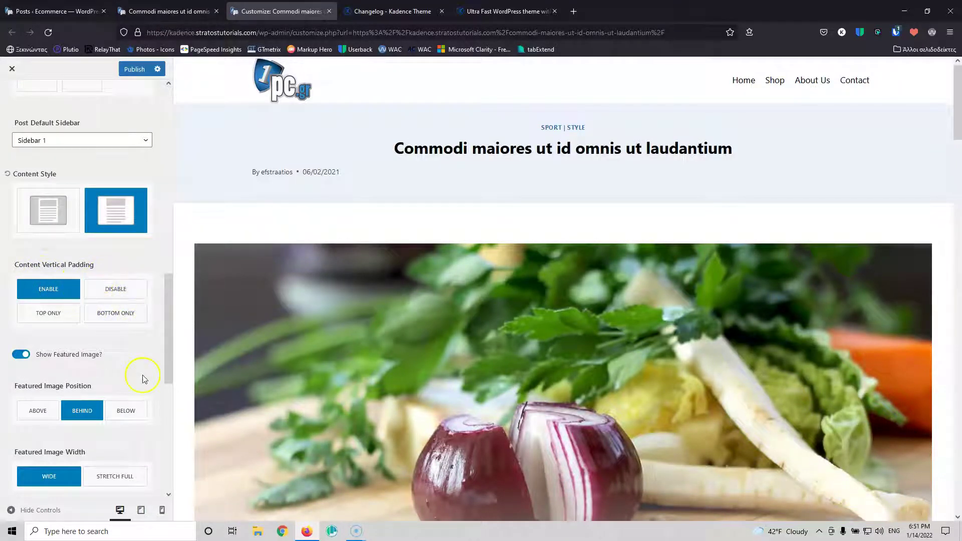
pyautogui.scroll(-3, 150, 359)
pyautogui.scroll(-5, 431, 371)
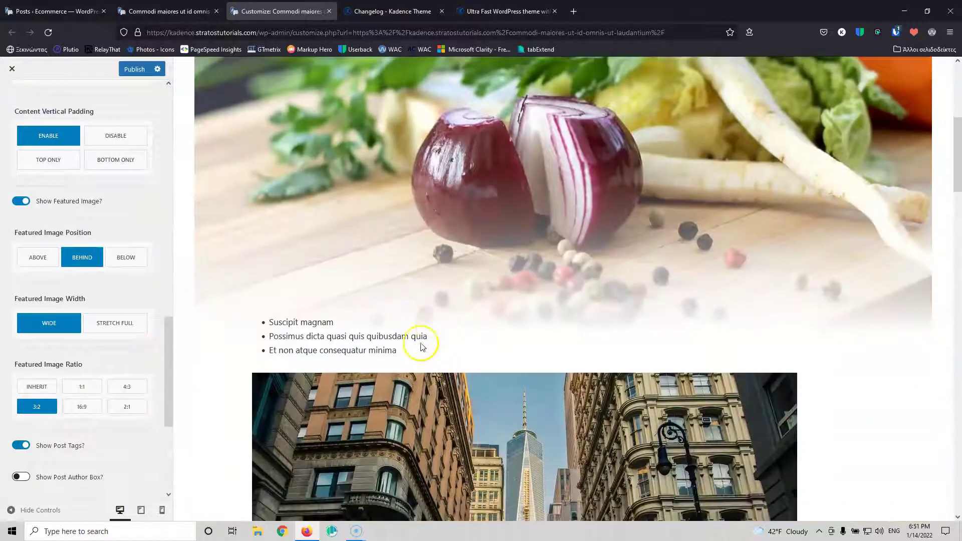
pyautogui.scroll(5, 415, 331)
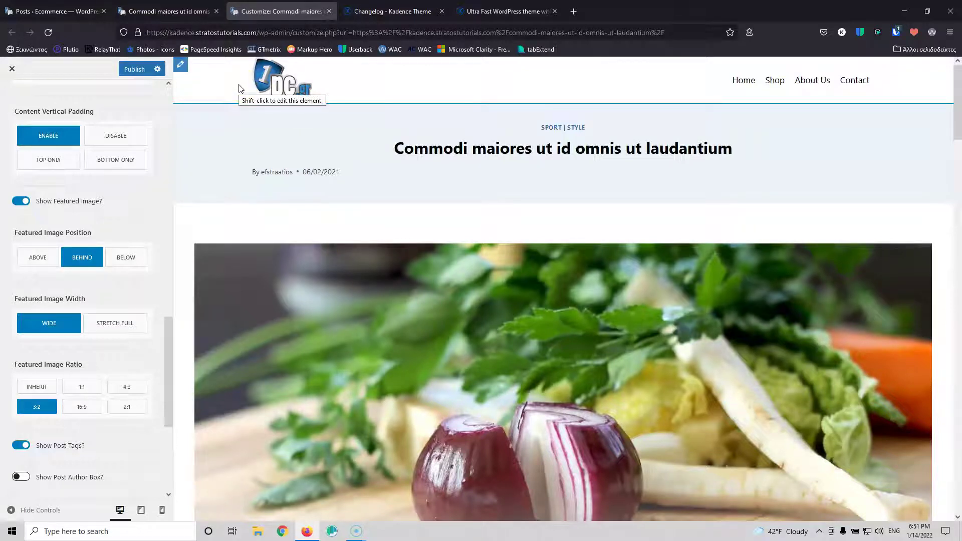
pyautogui.click(328, 11)
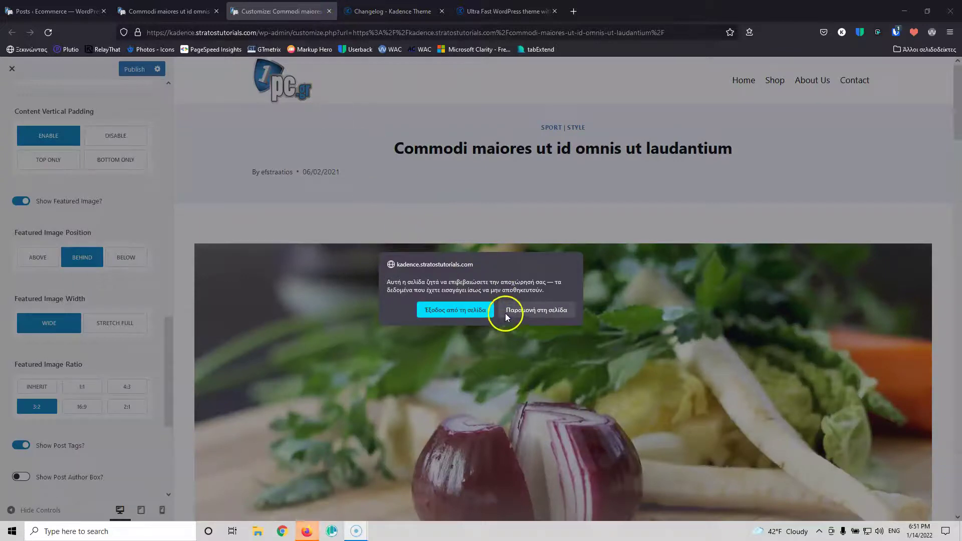
pyautogui.click(486, 309)
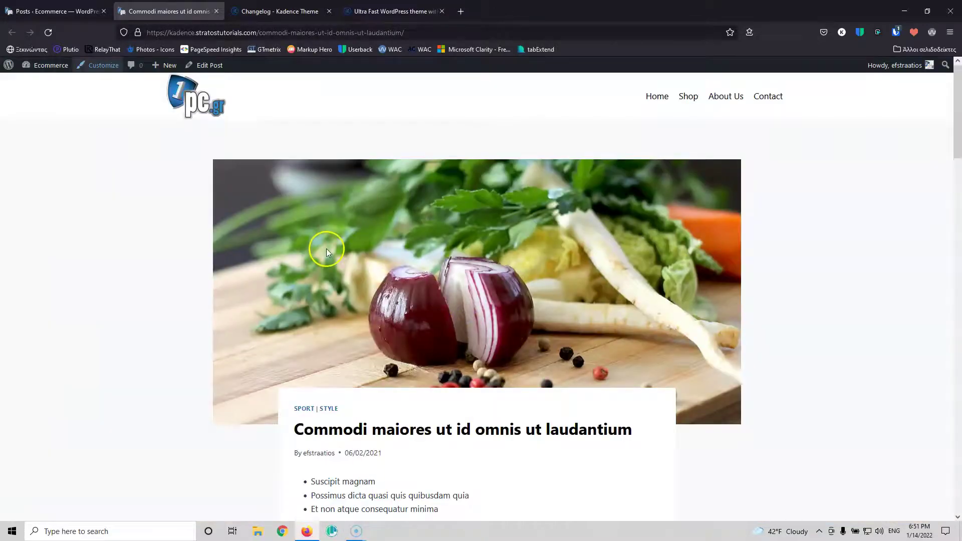
# Step: Open the Kadence theme dashboard in the site admin and enable the Hooked Elements pro addon
pyautogui.click(72, 10)
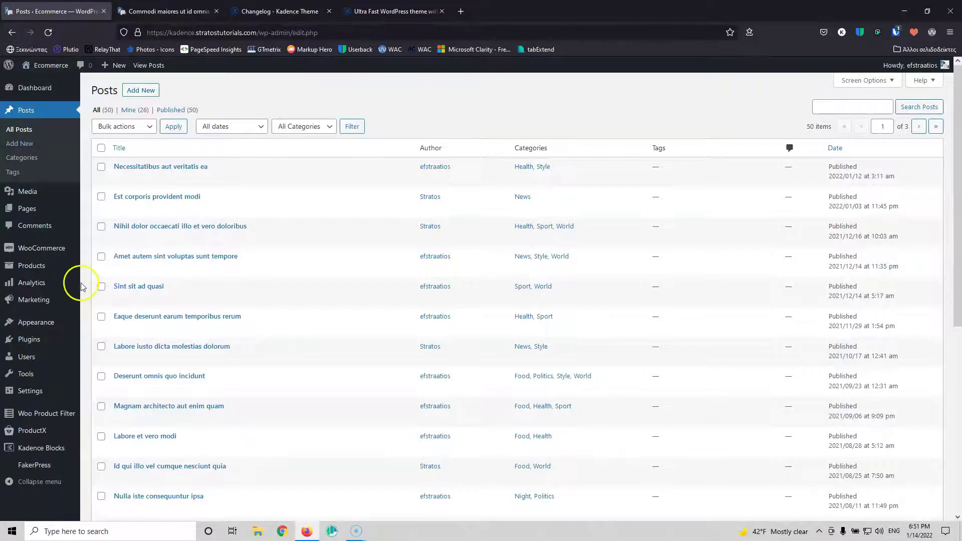
pyautogui.moveTo(55, 341)
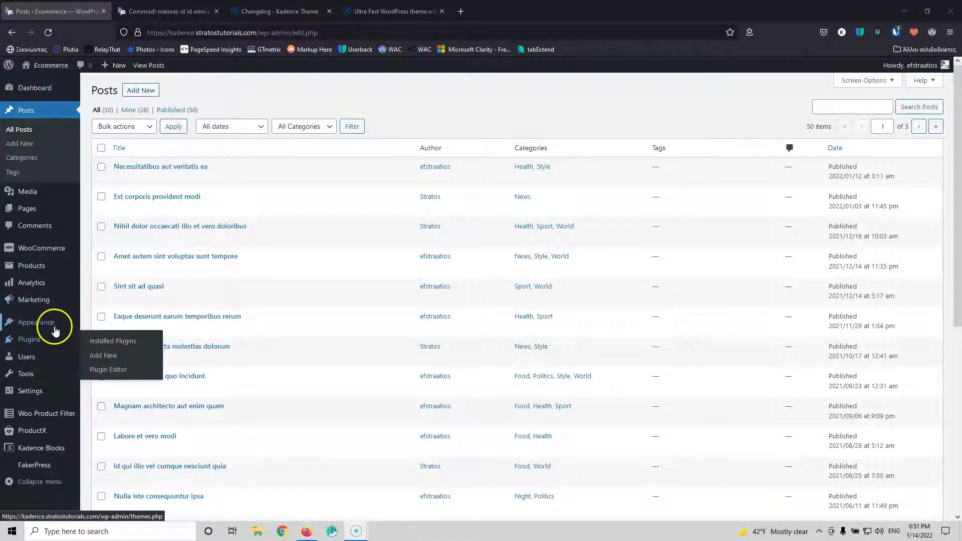
pyautogui.moveTo(56, 321)
pyautogui.click(104, 382)
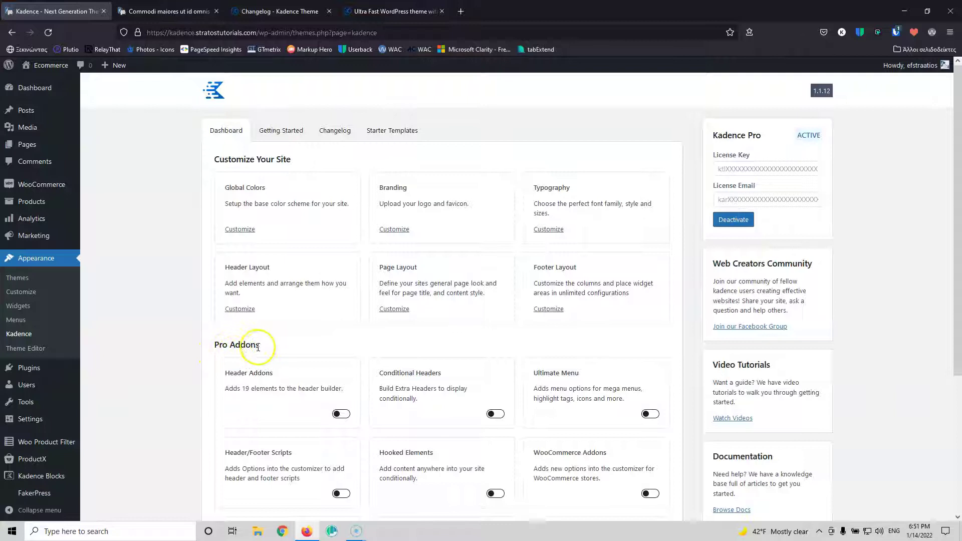
pyautogui.scroll(-2, 436, 386)
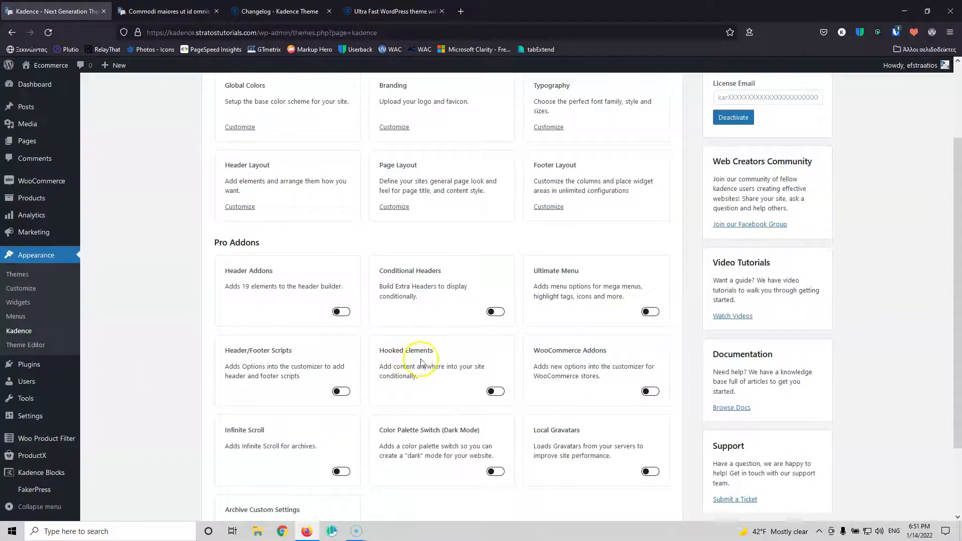
pyautogui.click(495, 391)
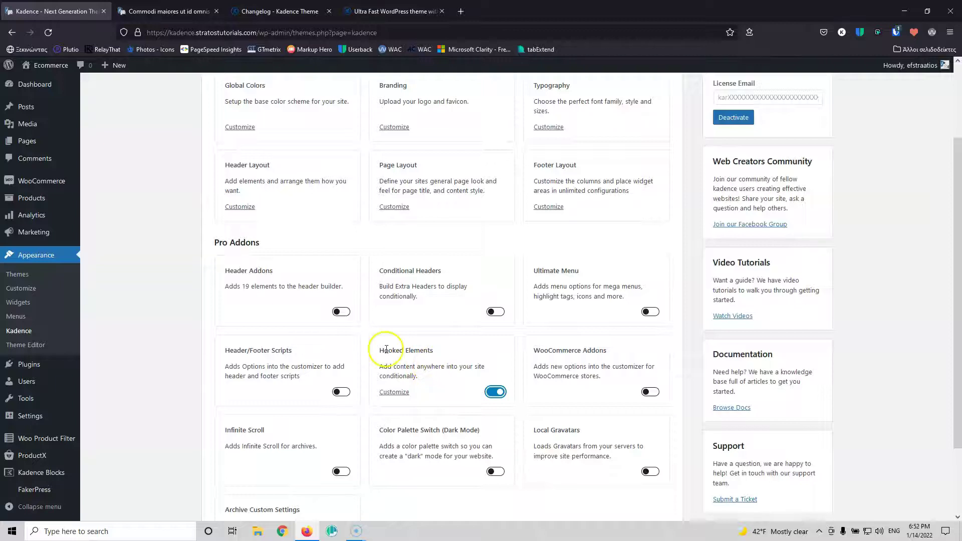
# Step: Reload the dashboard, open the Kadence Elements list and add a new element of type Template
pyautogui.click(54, 38)
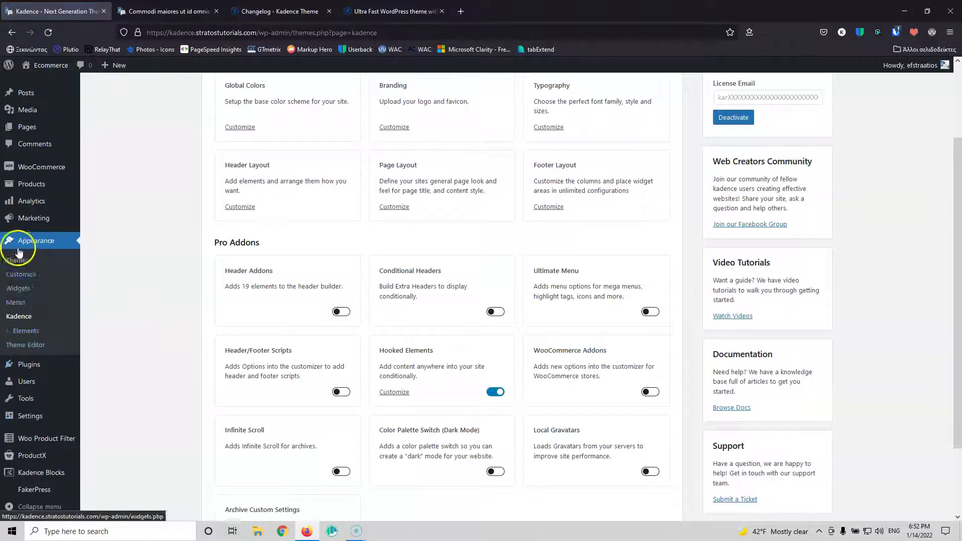
pyautogui.click(37, 336)
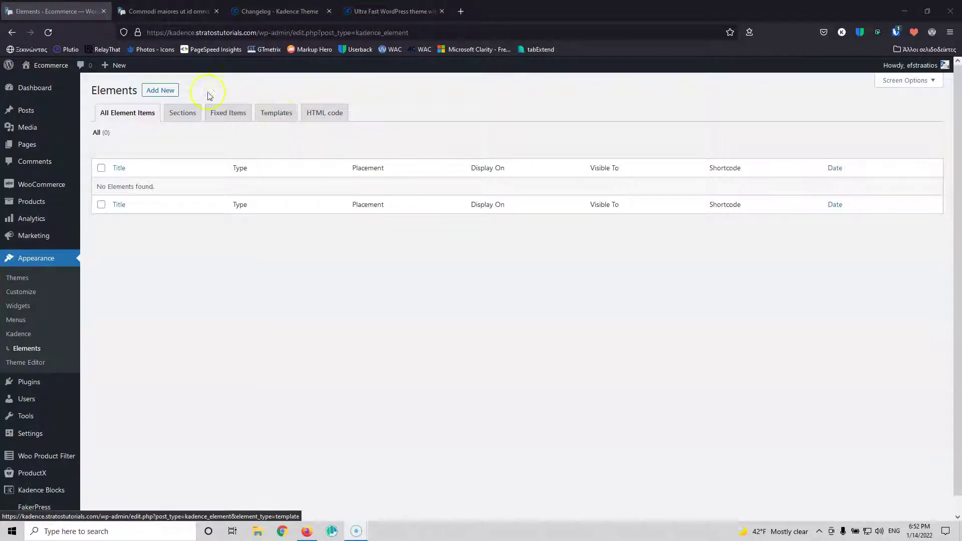
pyautogui.click(166, 91)
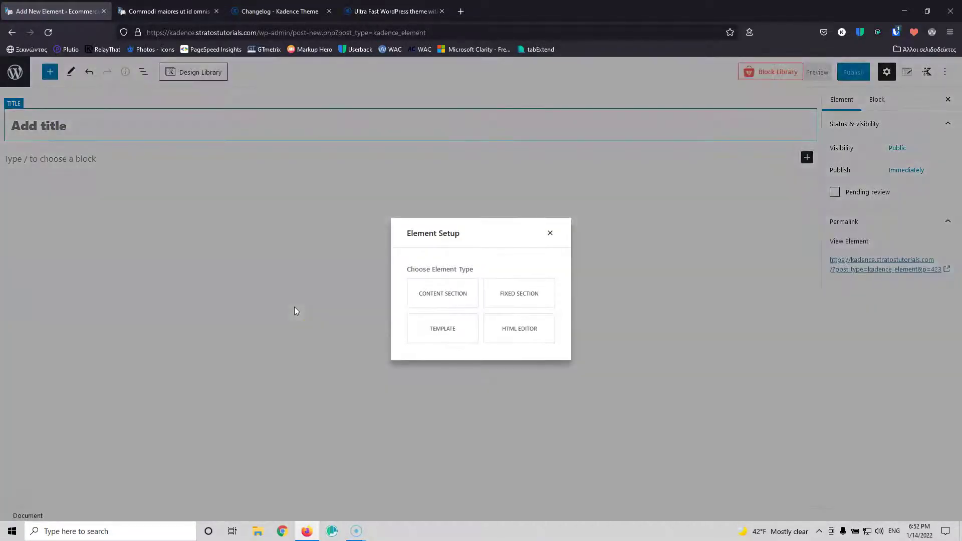
pyautogui.click(427, 324)
# Step: Title the new template element "Single post"
pyautogui.click(127, 124)
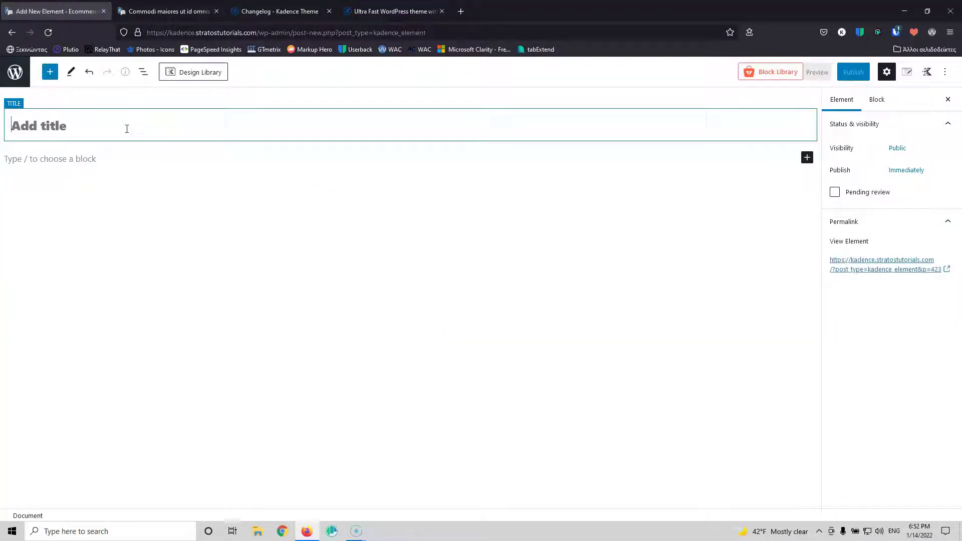
pyautogui.write('Sing')
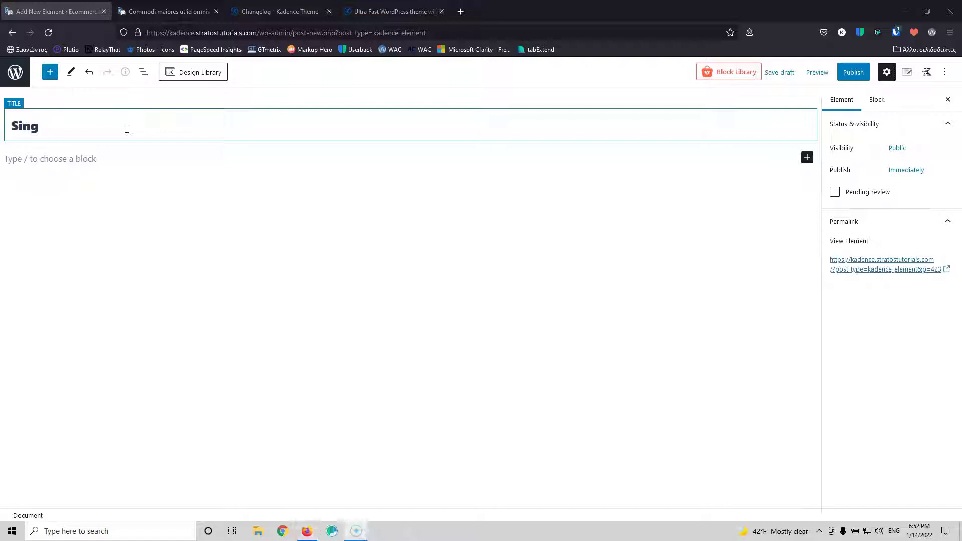
pyautogui.write('le post')
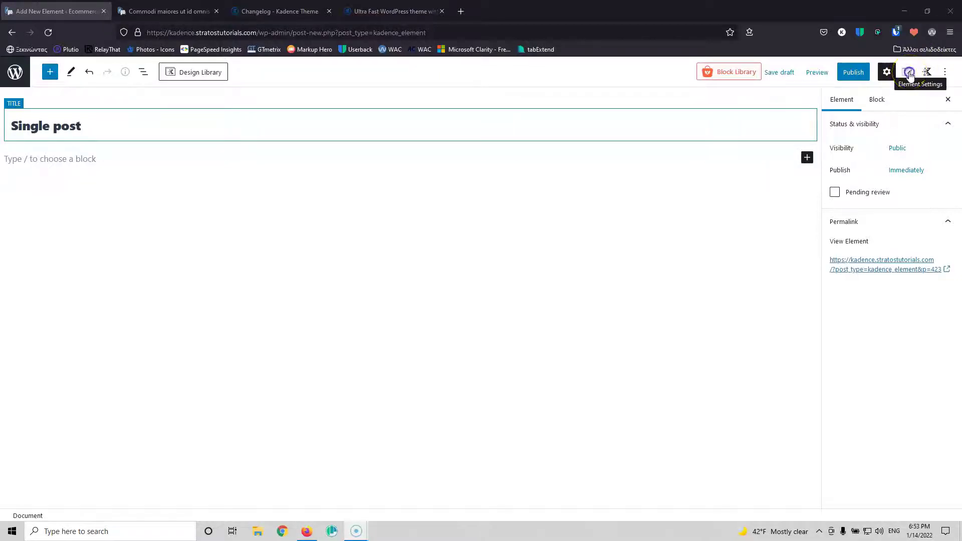
# Step: In the element settings, keep the element type as Template and set the preview posts type to Posts
pyautogui.click(908, 75)
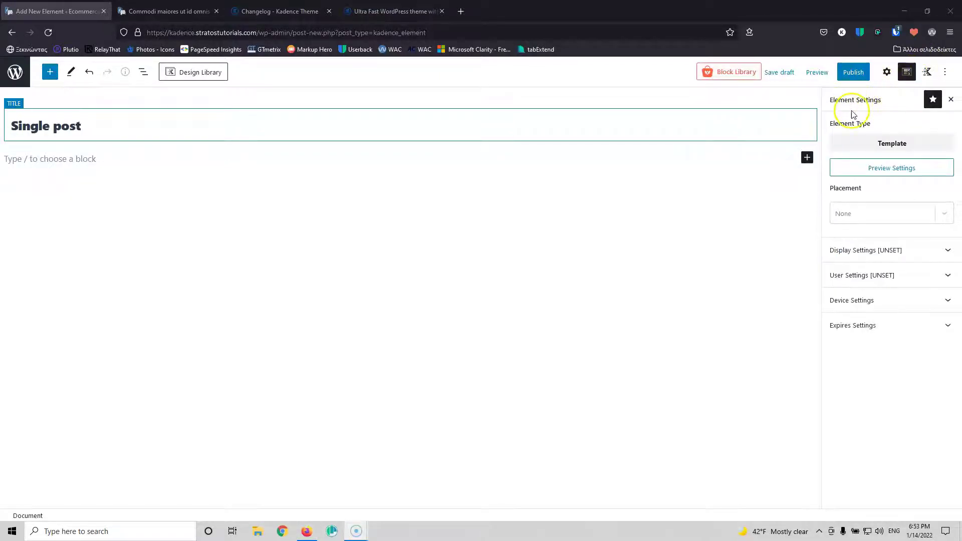
pyautogui.click(895, 145)
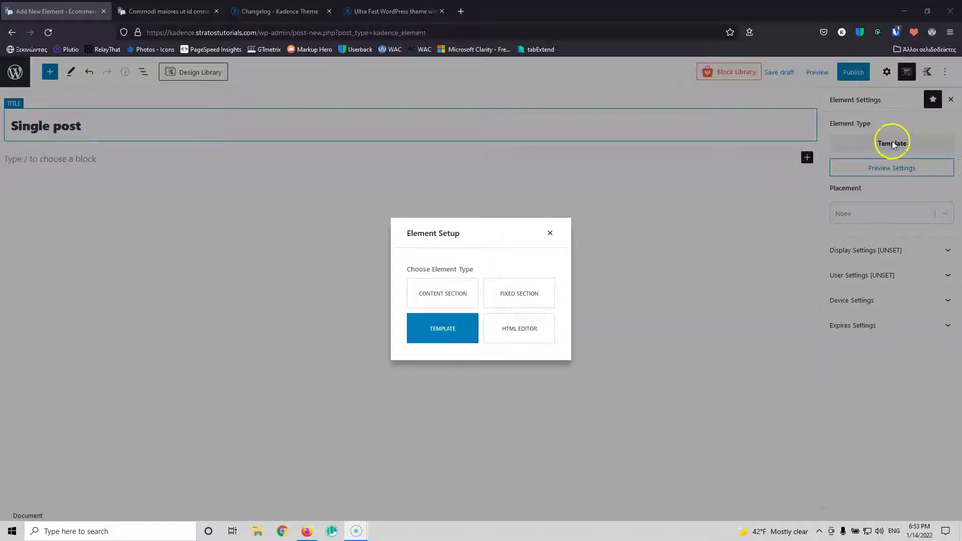
pyautogui.click(444, 326)
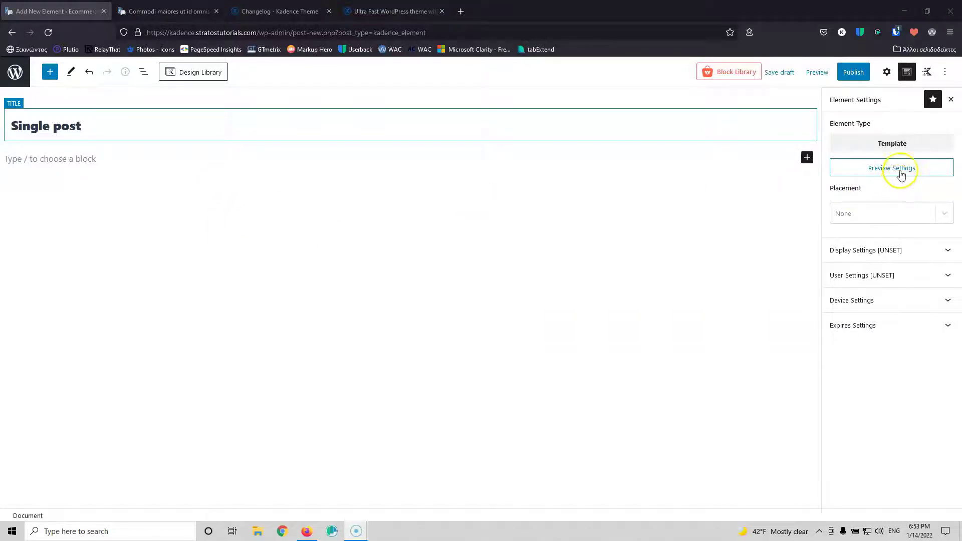
pyautogui.click(900, 173)
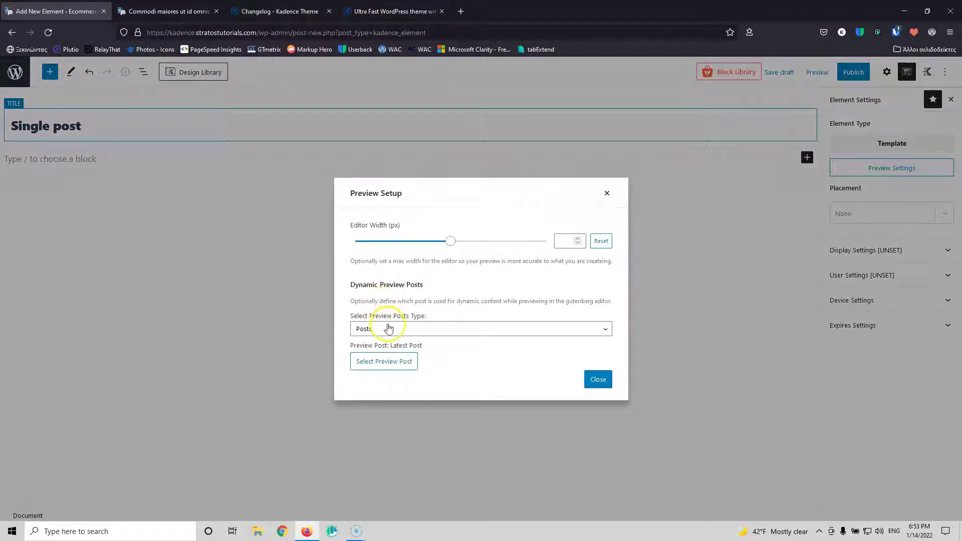
pyautogui.click(401, 329)
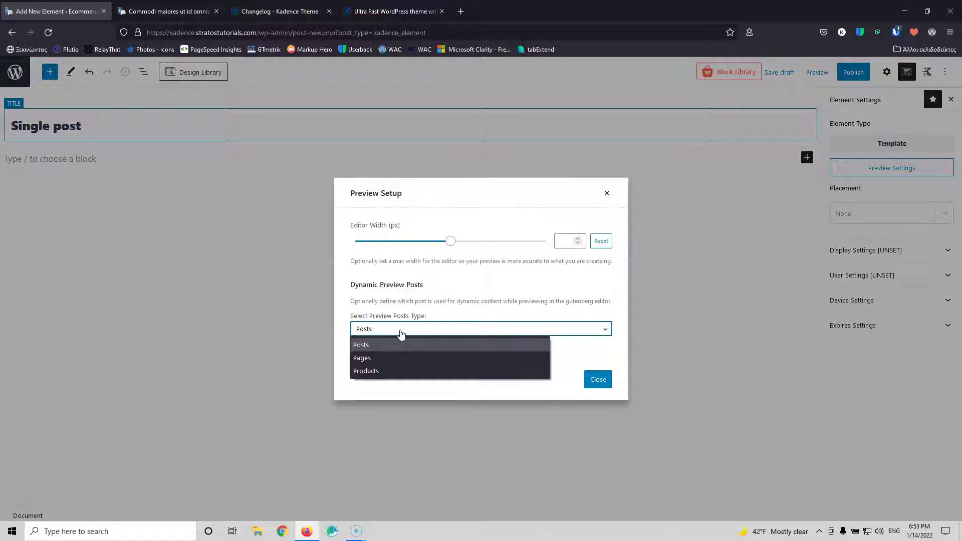
pyautogui.click(400, 345)
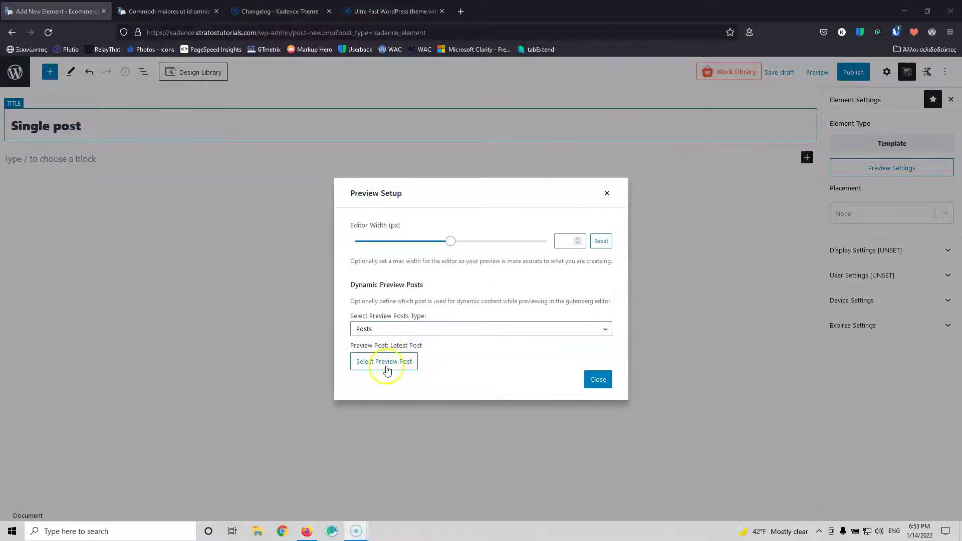
# Step: Browse the available preview posts, and copy the word "Commodi" from the title of the open live post
pyautogui.click(386, 363)
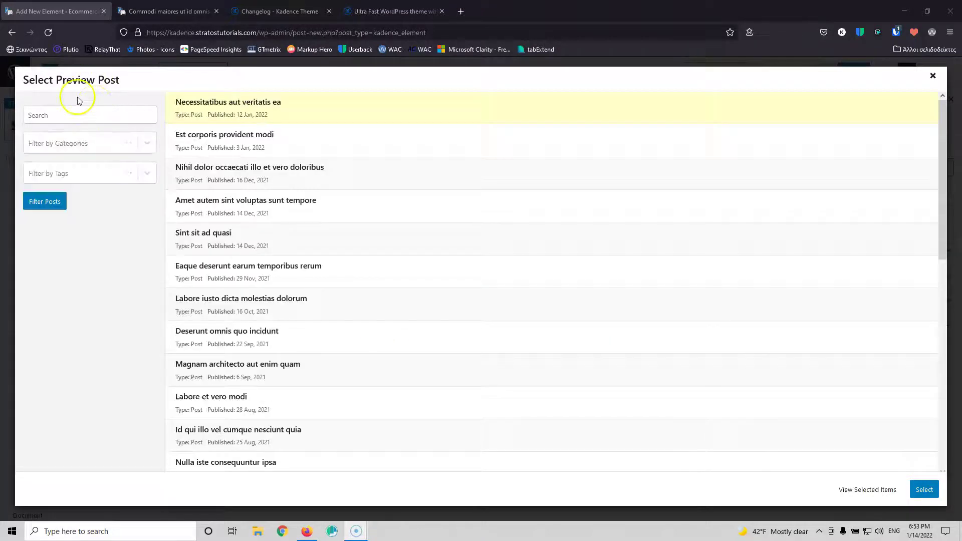
pyautogui.scroll(-10, 339, 221)
pyautogui.scroll(10, 340, 222)
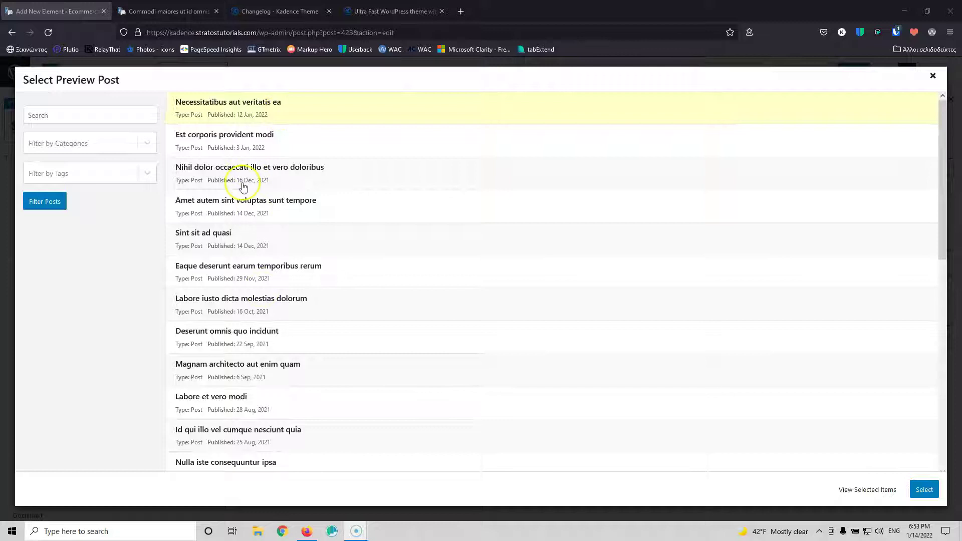
pyautogui.click(167, 11)
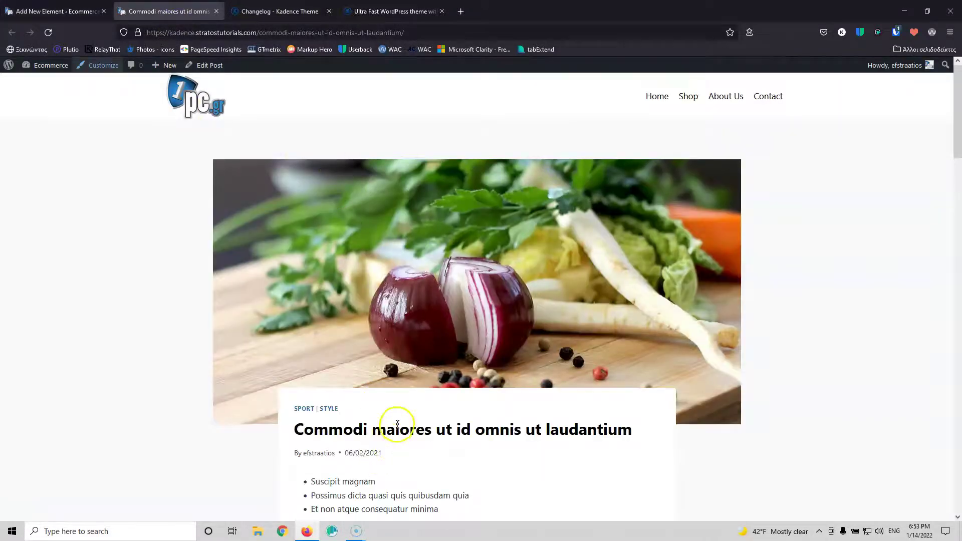
pyautogui.doubleClick(396, 427)
pyautogui.doubleClick(331, 430)
pyautogui.hotkey('ctrl', 'c')
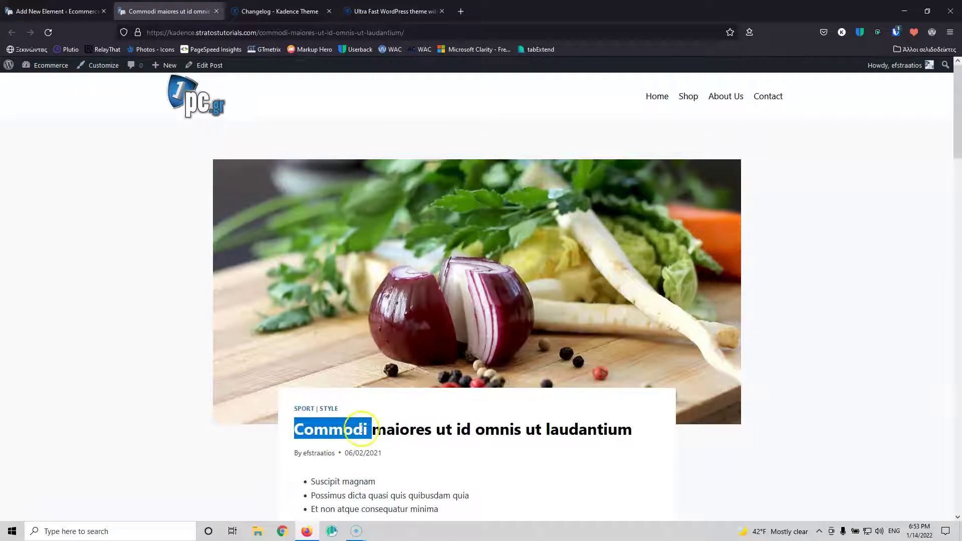
# Step: Filter the preview posts by "Commodi" and set "Commodi maiores ut id omnis ut laudantium" as the preview post
pyautogui.click(77, 11)
pyautogui.click(98, 118)
pyautogui.hotkey('ctrl', 'v')
pyautogui.click(46, 201)
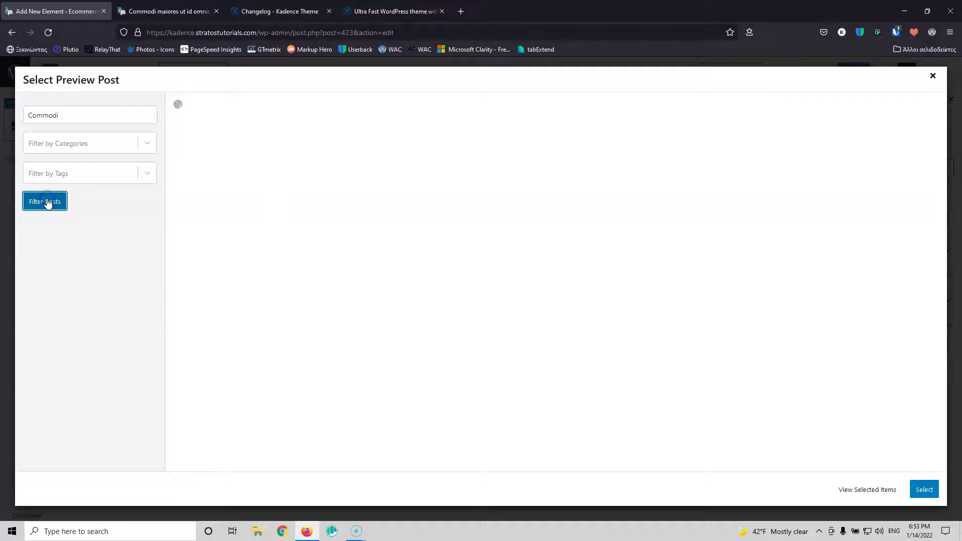
pyautogui.click(250, 104)
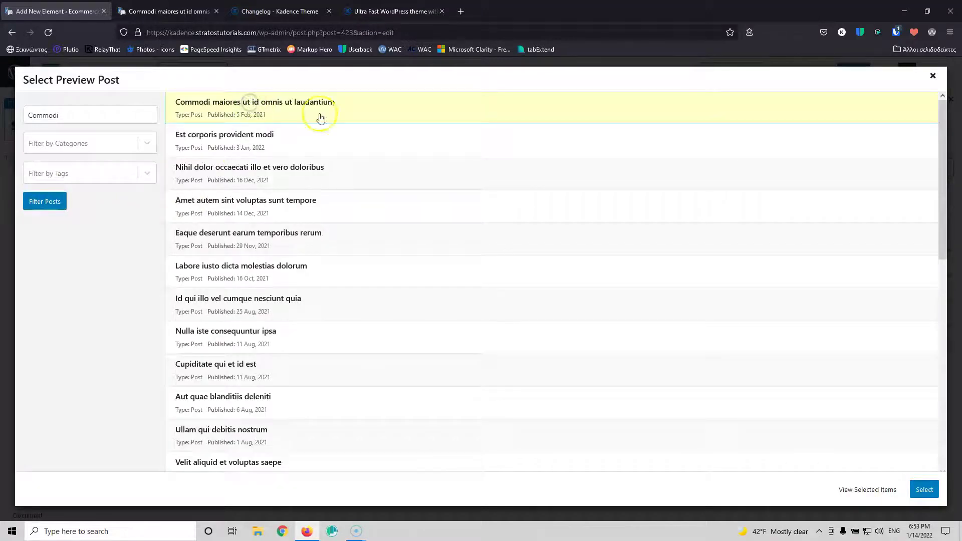
pyautogui.click(926, 489)
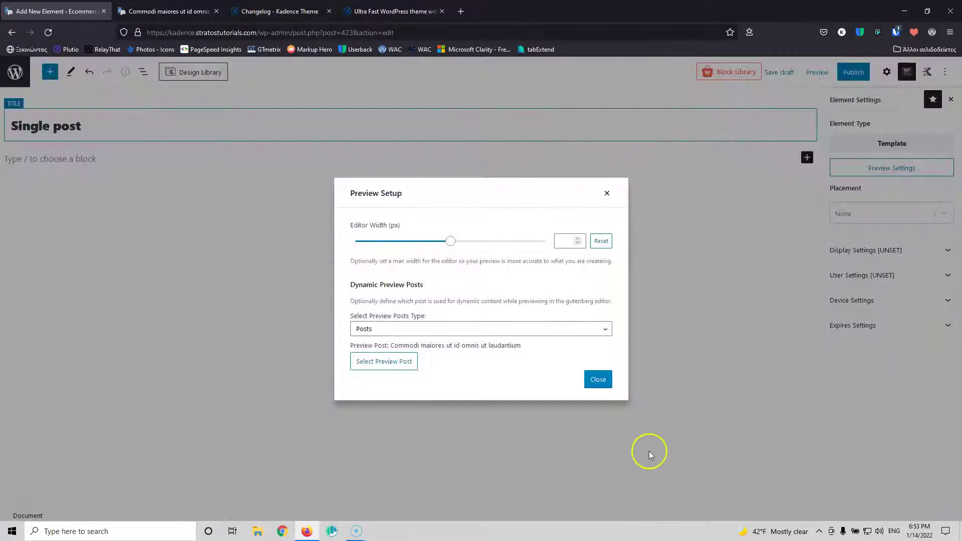
pyautogui.click(597, 380)
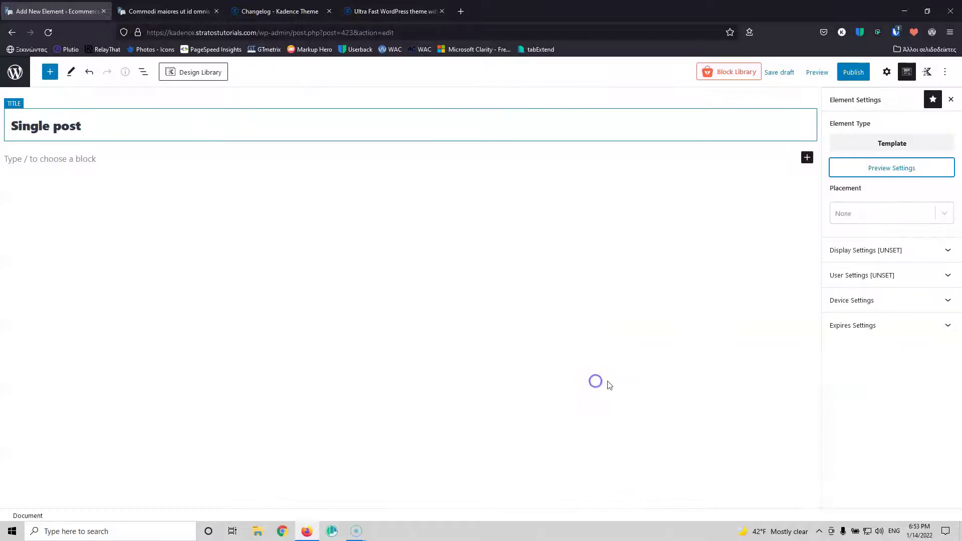
# Step: Review the template placement options and set the element's placement to Replace Single Post Content
pyautogui.click(946, 217)
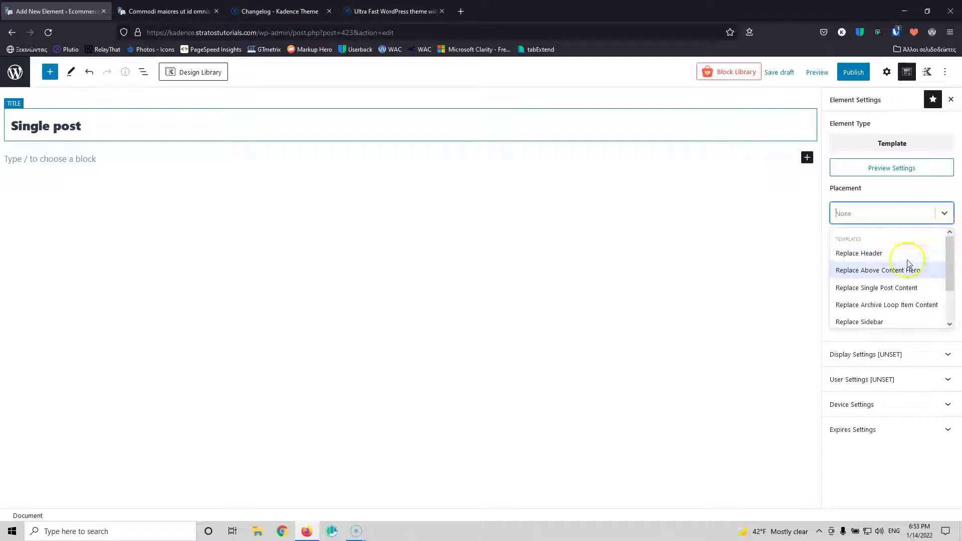
pyautogui.moveTo(949, 269); pyautogui.dragTo(949, 298)
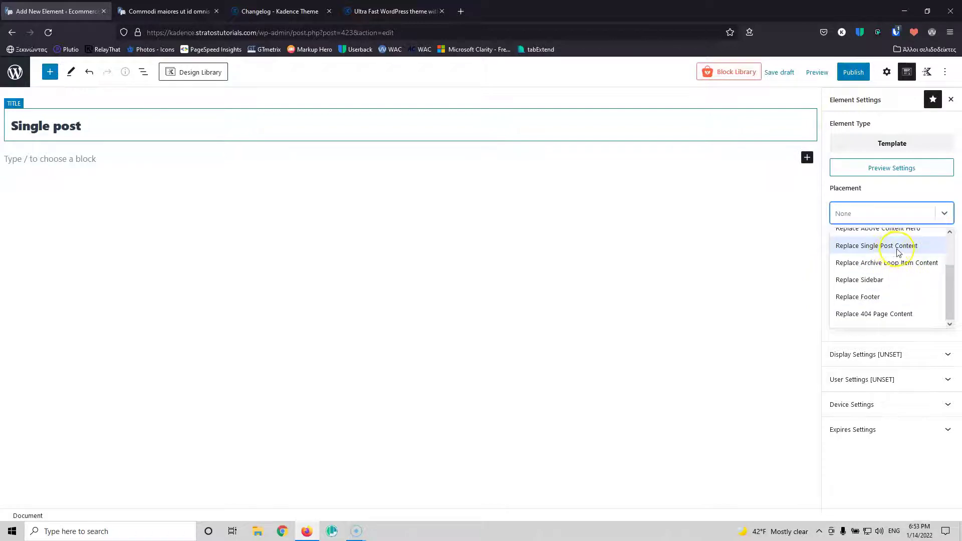
pyautogui.press('Escape')
pyautogui.click(943, 215)
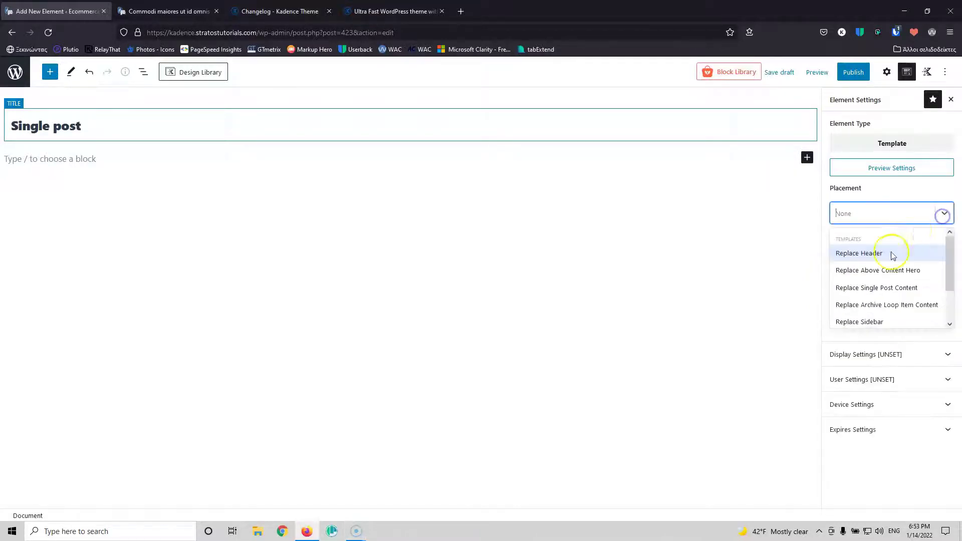
pyautogui.click(883, 287)
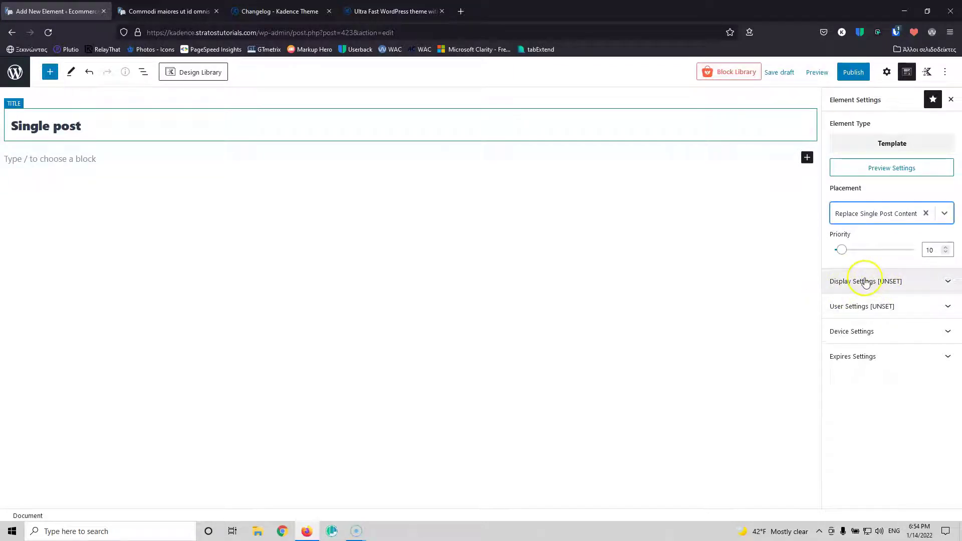
# Step: Set the element to show on Single Posts in its display settings and publish it
pyautogui.click(945, 284)
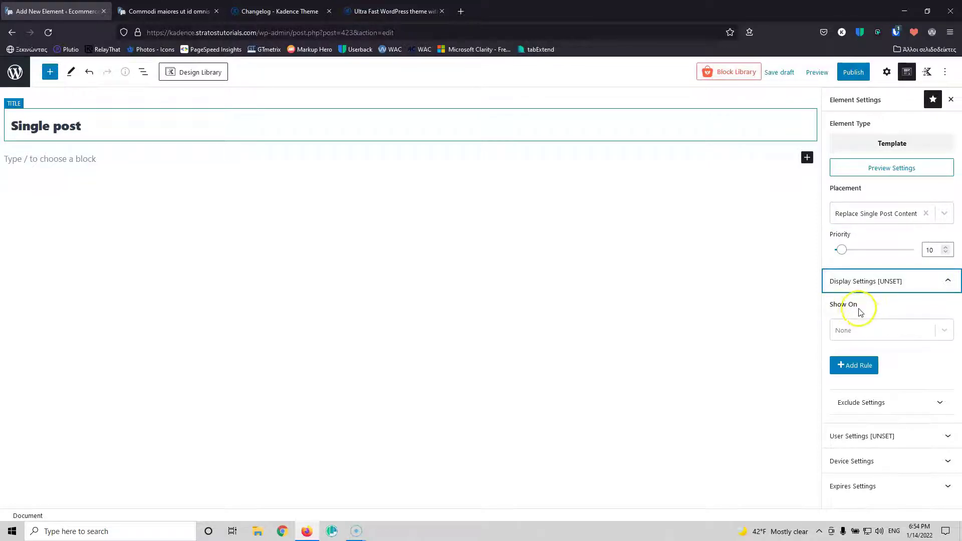
pyautogui.click(877, 334)
pyautogui.moveTo(947, 373); pyautogui.dragTo(942, 414)
pyautogui.click(857, 408)
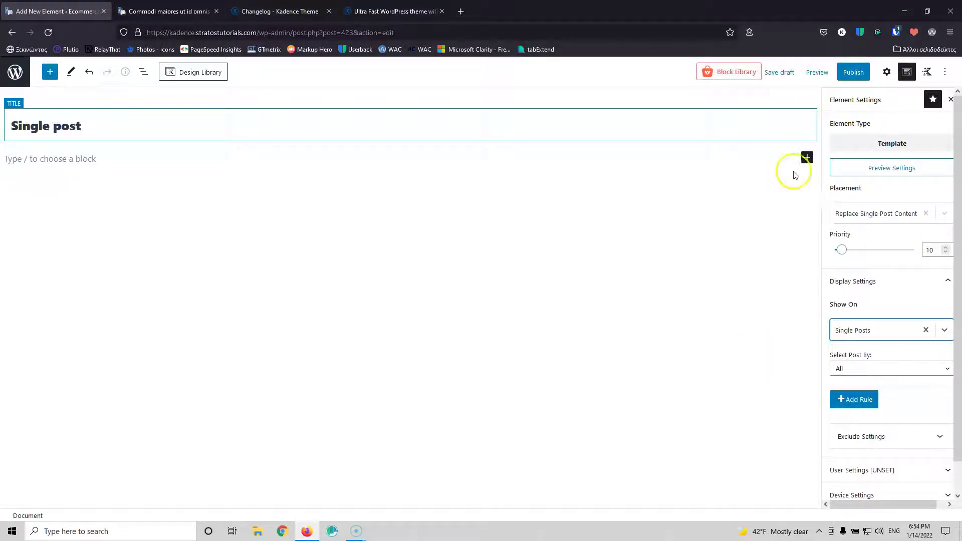
pyautogui.click(847, 75)
pyautogui.click(852, 78)
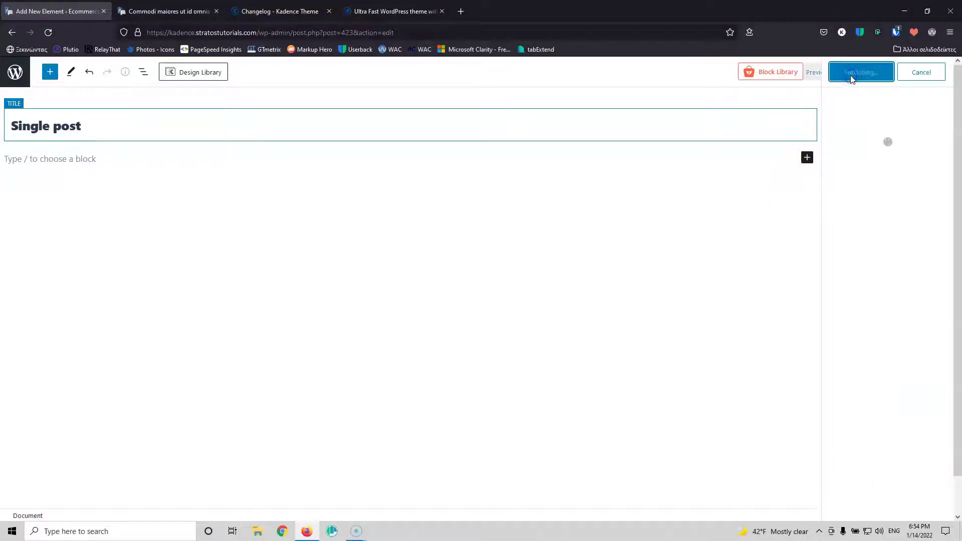
# Step: Load the live post's URL in a new browser tab beside the element editor, check the page, and return to the editor
pyautogui.click(165, 11)
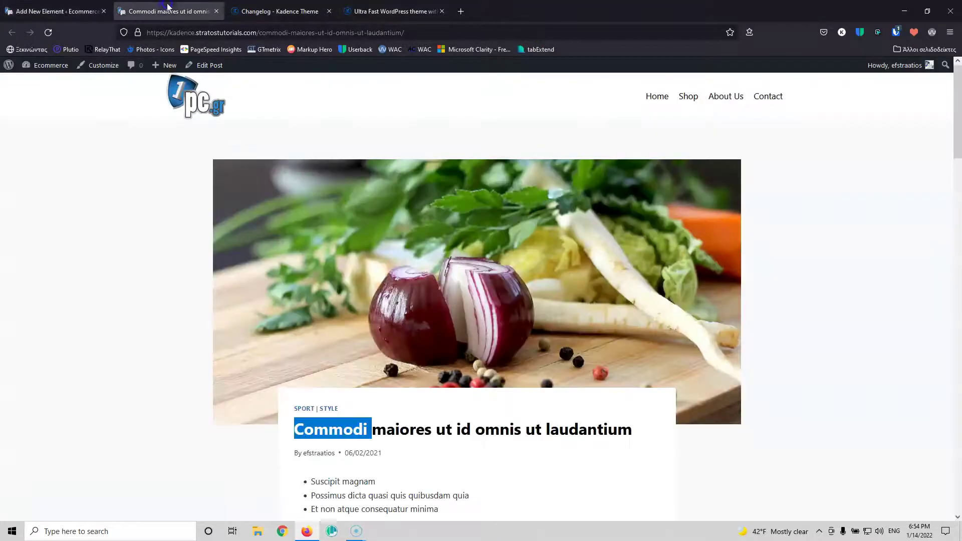
pyautogui.click(190, 32)
pyautogui.hotkey('ctrl', 'c')
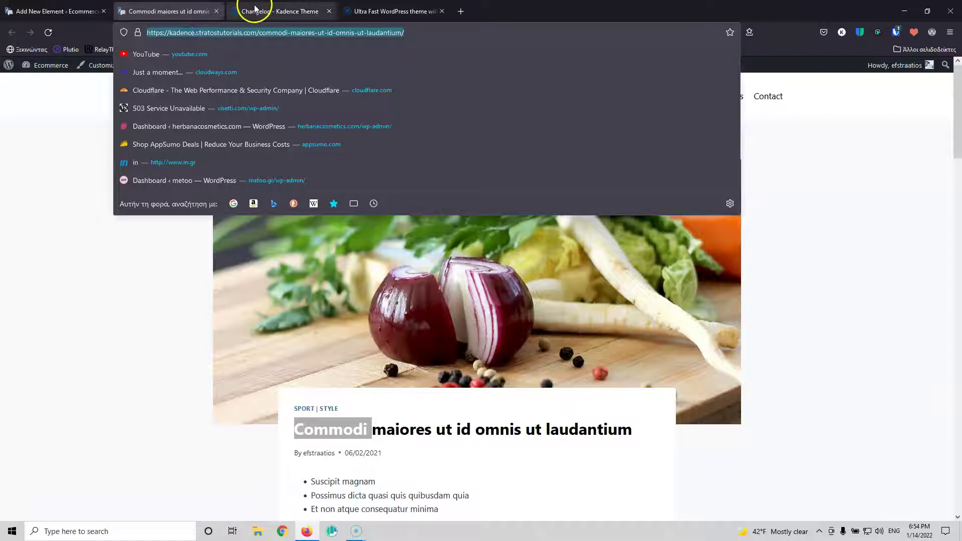
pyautogui.click(461, 11)
pyautogui.hotkey('ctrl', 'v')
pyautogui.press('Return')
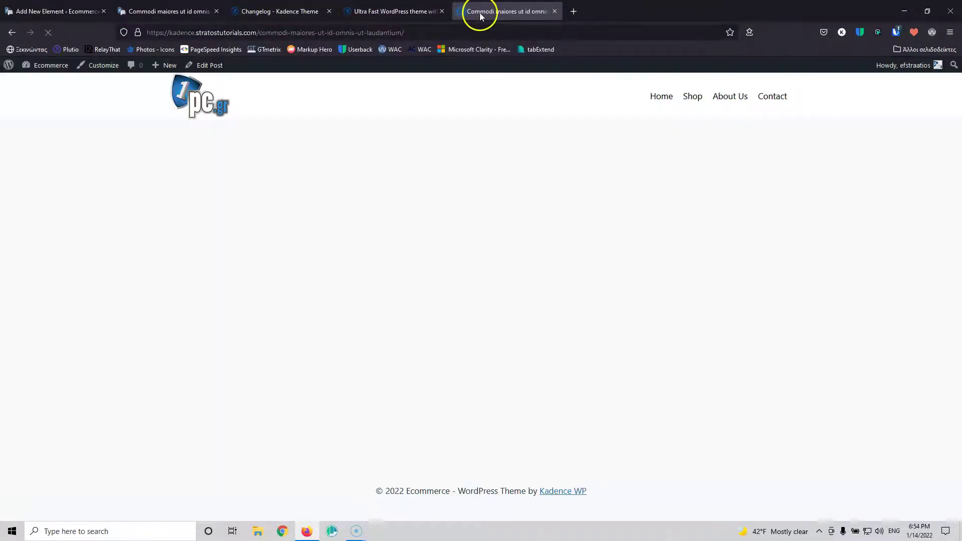
pyautogui.moveTo(480, 16); pyautogui.dragTo(118, 12)
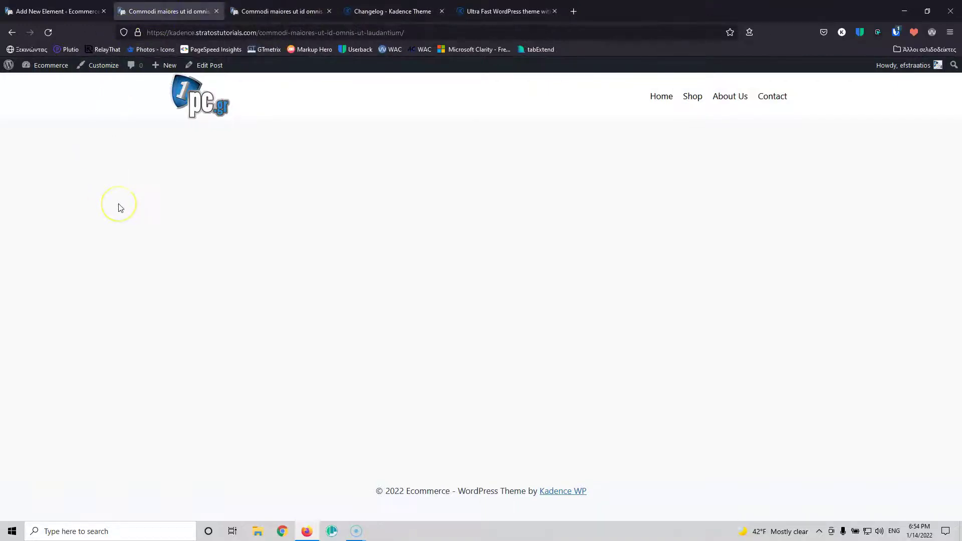
pyautogui.hotkey('ctrl', 'pageup')
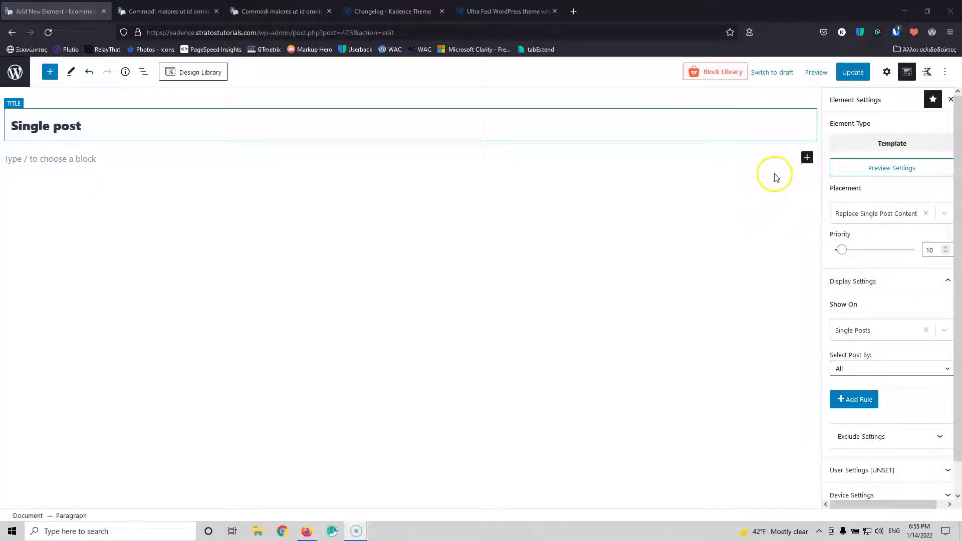
# Step: Add a Row Layout block with a single-column layout to the template
pyautogui.click(808, 158)
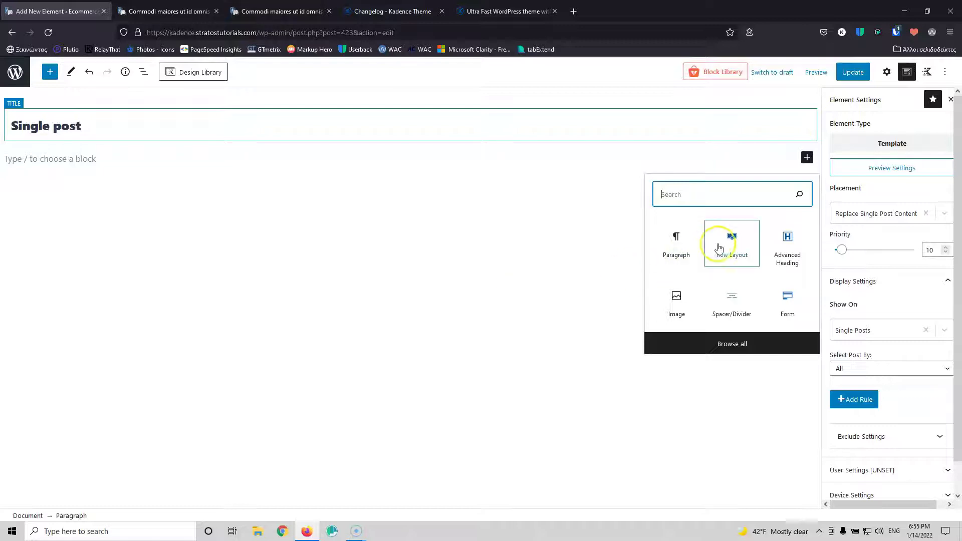
pyautogui.click(735, 246)
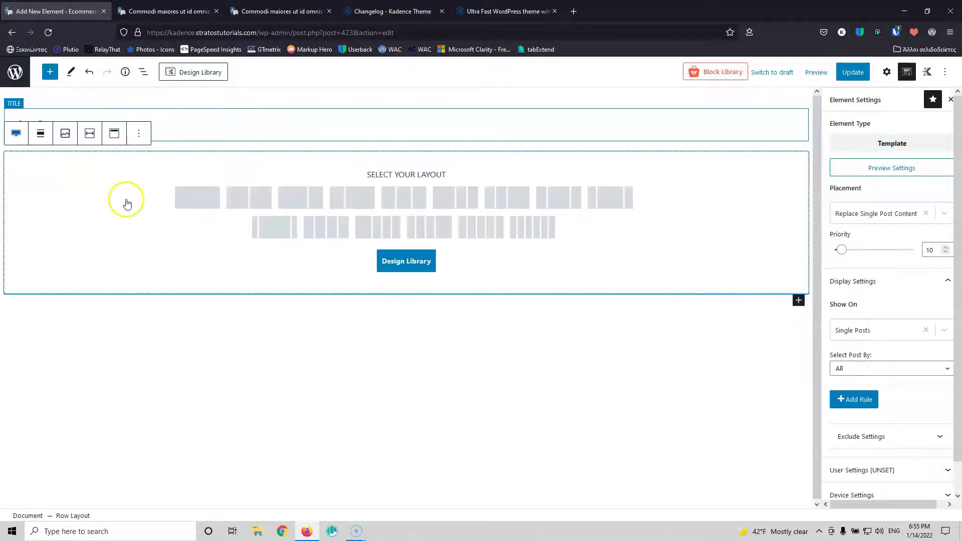
pyautogui.click(189, 201)
pyautogui.click(416, 244)
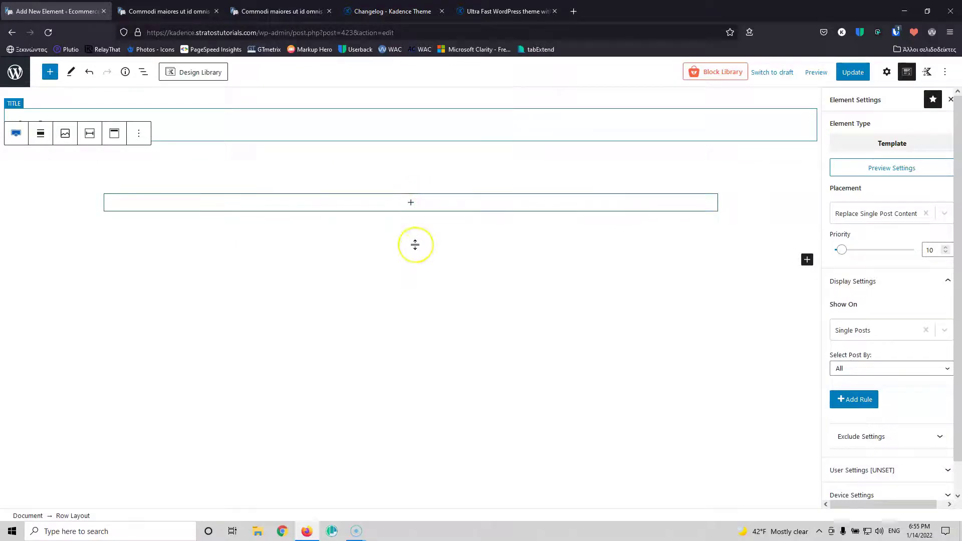
# Step: Search the blocks for "image" and insert the standard Image block inside the row's section
pyautogui.click(411, 204)
pyautogui.click(410, 203)
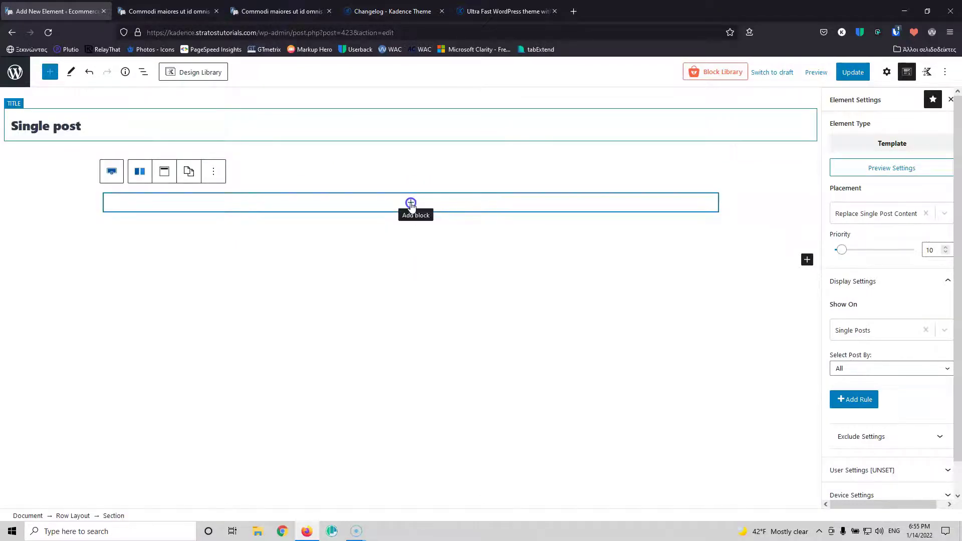
pyautogui.click(396, 241)
pyautogui.write('i')
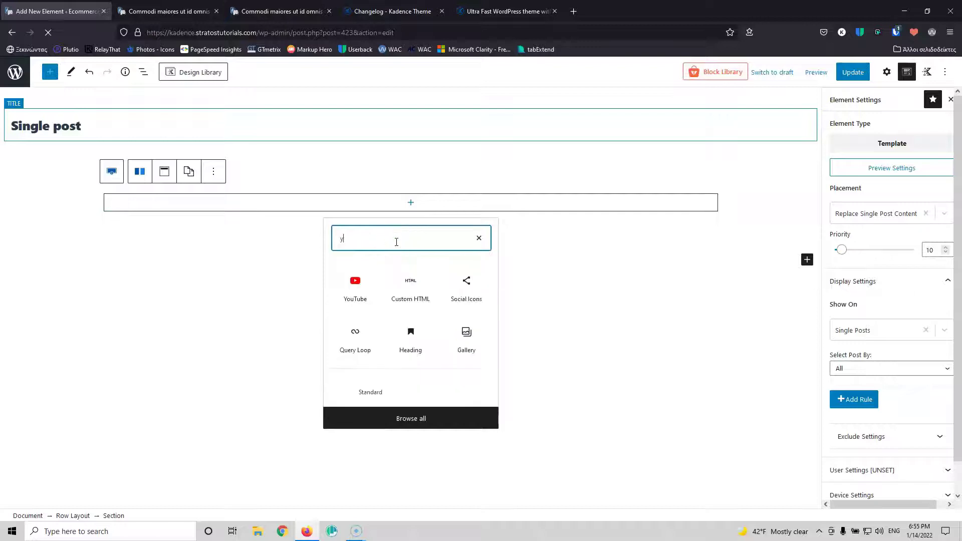
pyautogui.press('BackSpace')
pyautogui.write('image')
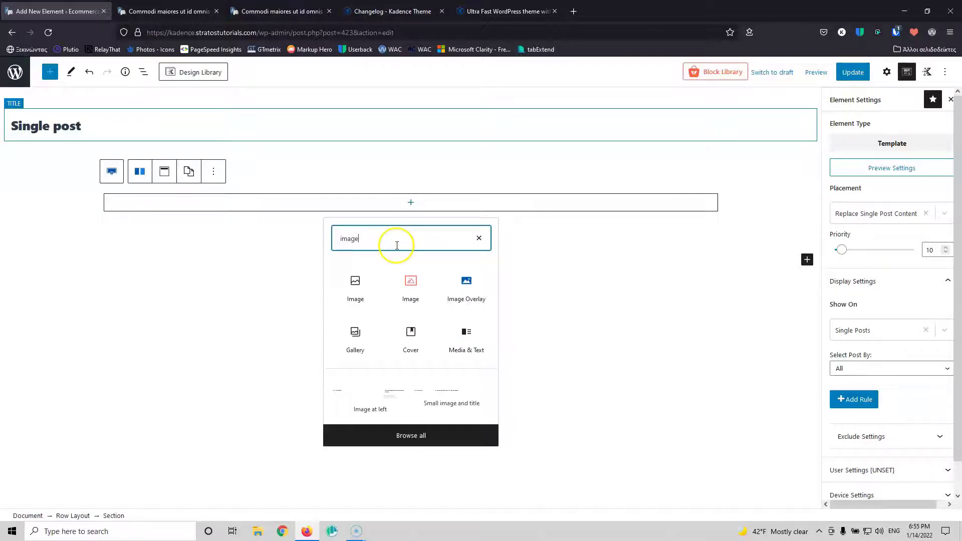
pyautogui.click(363, 285)
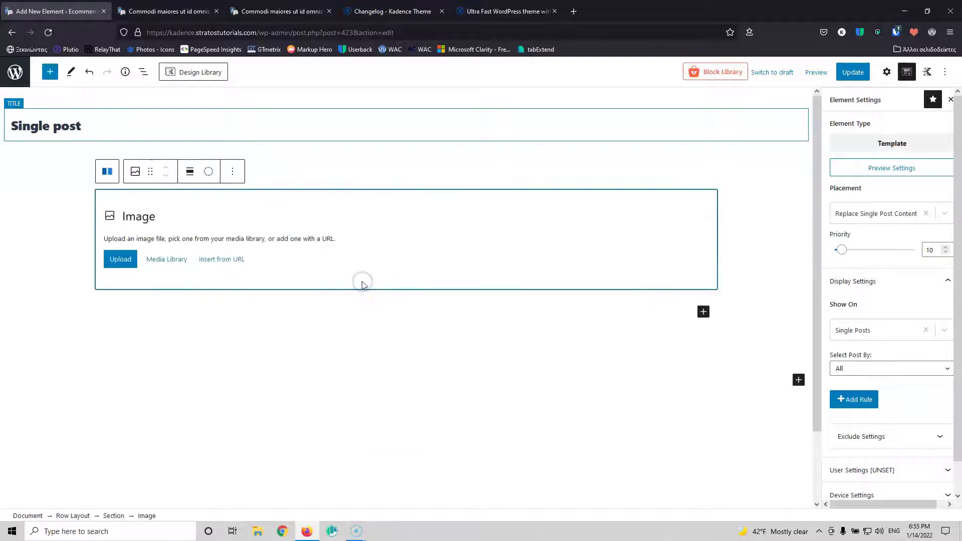
pyautogui.click(232, 229)
pyautogui.click(254, 216)
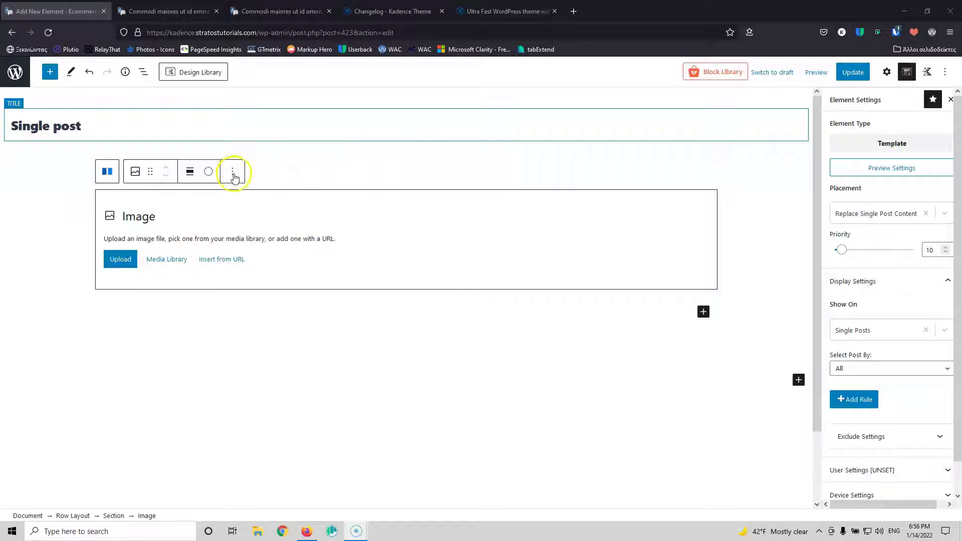
pyautogui.click(297, 170)
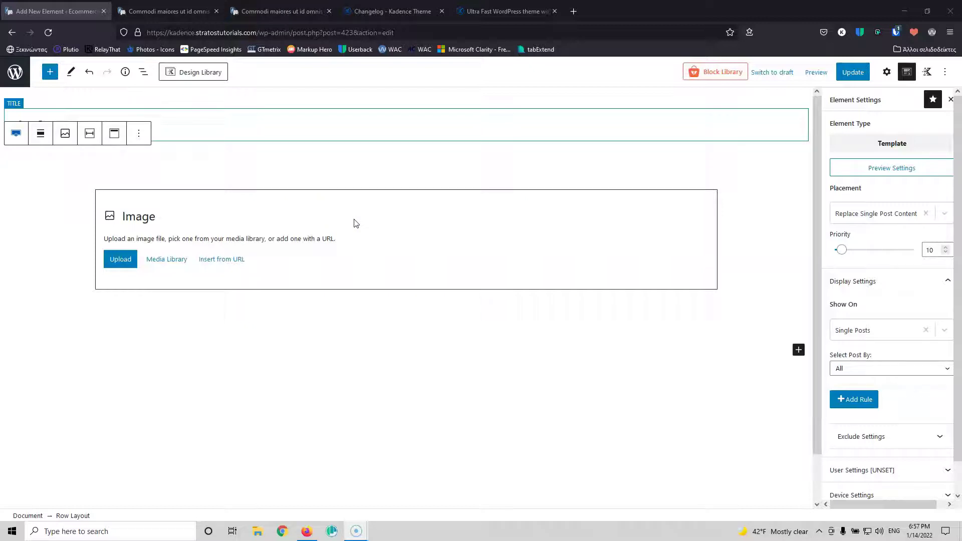
# Step: Remove the Row Layout block from the template and show the list view of its blocks
pyautogui.click(142, 138)
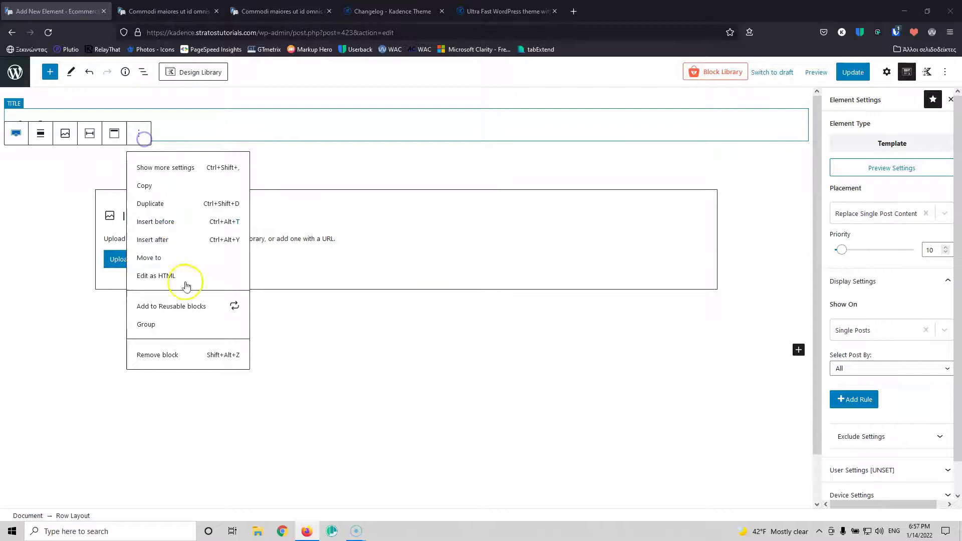
pyautogui.click(178, 355)
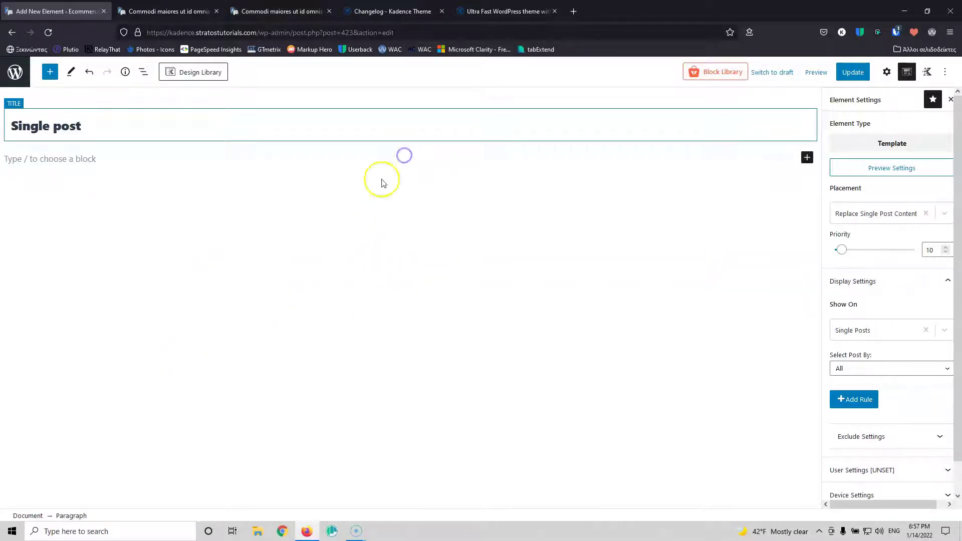
pyautogui.click(143, 73)
pyautogui.click(114, 124)
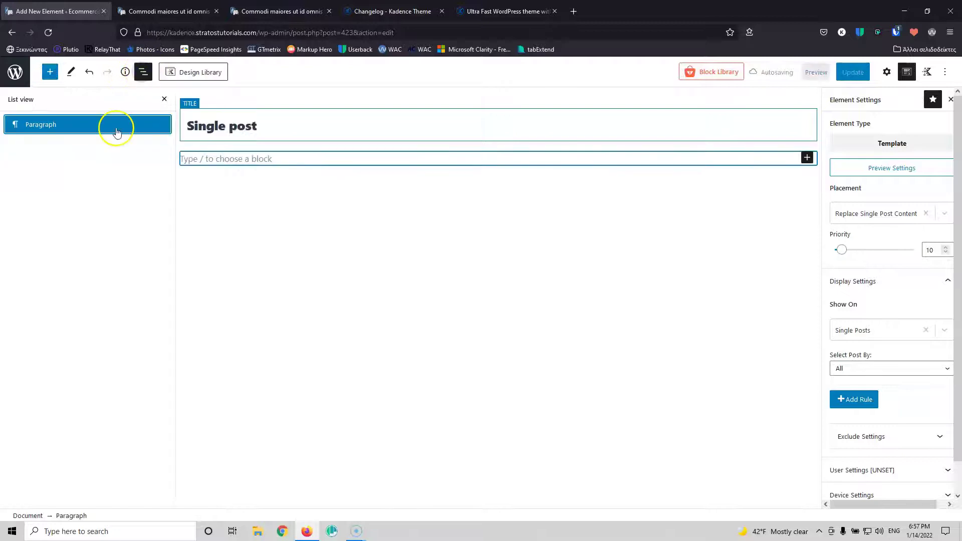
pyautogui.click(242, 156)
pyautogui.write('fyhyvh')
pyautogui.click(346, 136)
pyautogui.click(363, 353)
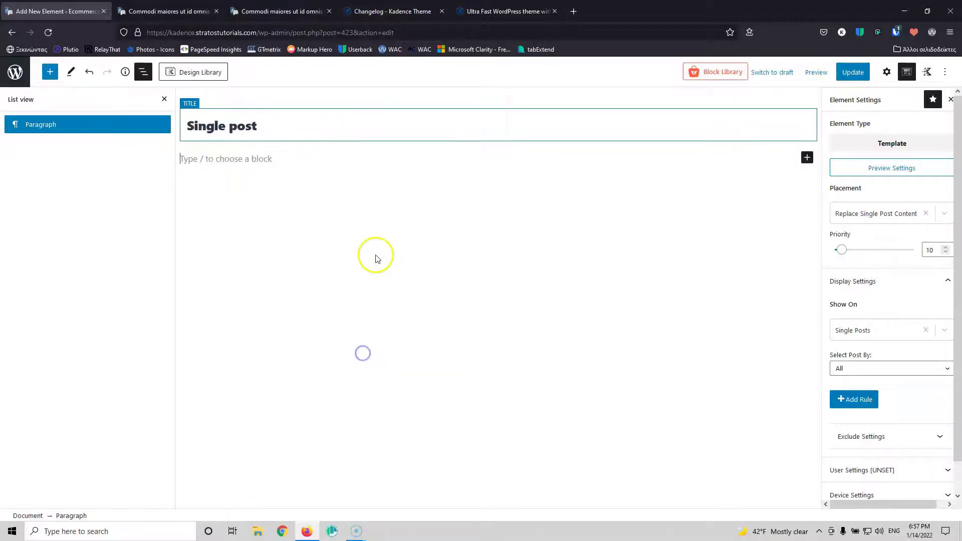
# Step: Insert a new Row Layout block with a single-column layout in the empty template
pyautogui.click(806, 157)
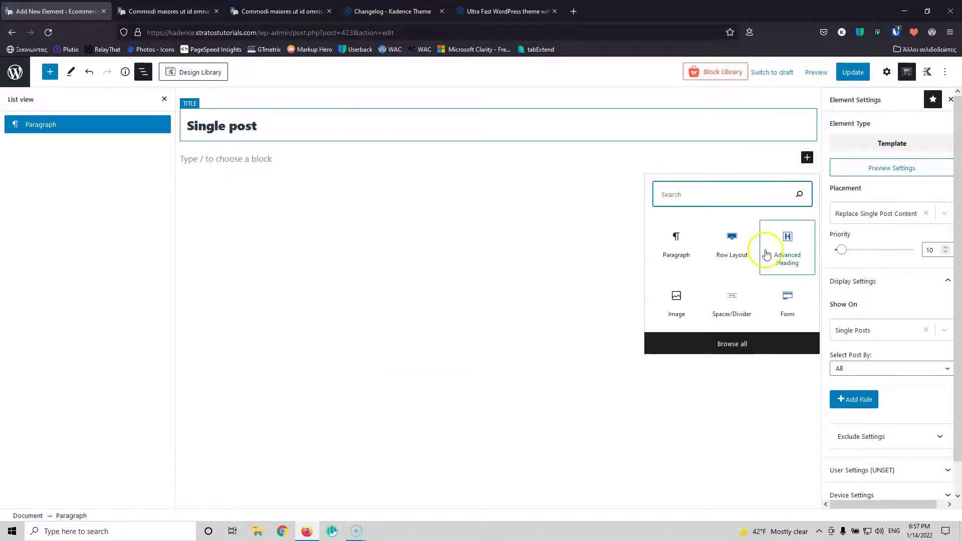
pyautogui.click(734, 241)
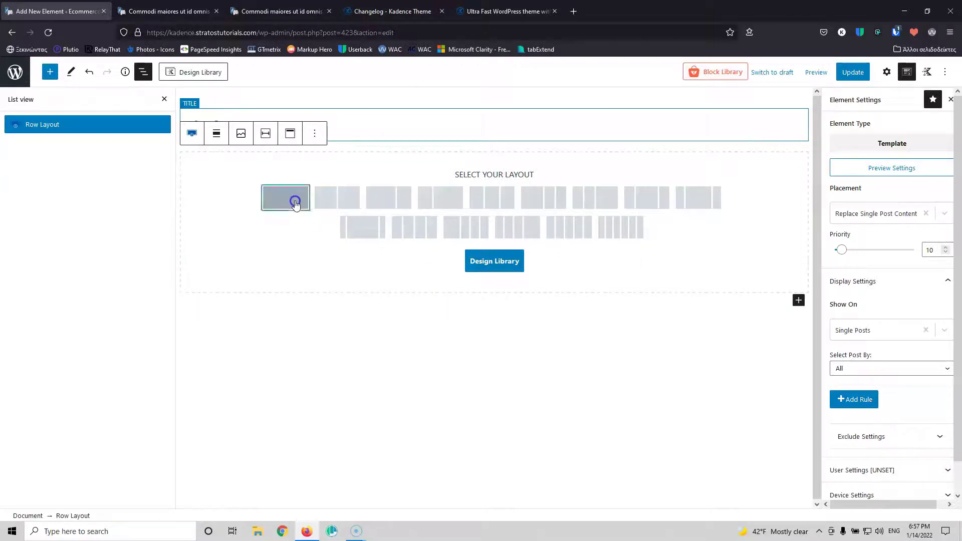
pyautogui.click(295, 203)
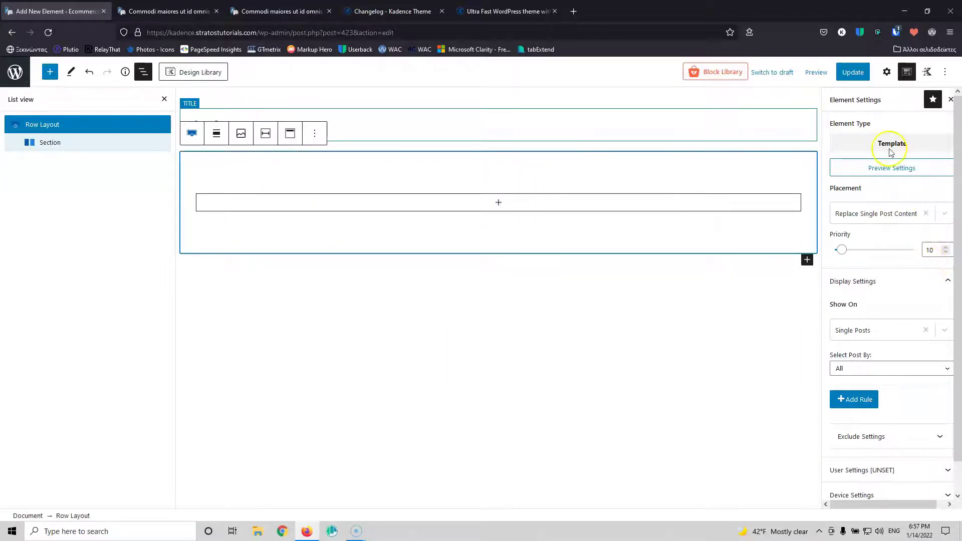
# Step: Enable a dynamic background image on the row with Featured Image URL as its source, update the element and close the list view
pyautogui.click(887, 71)
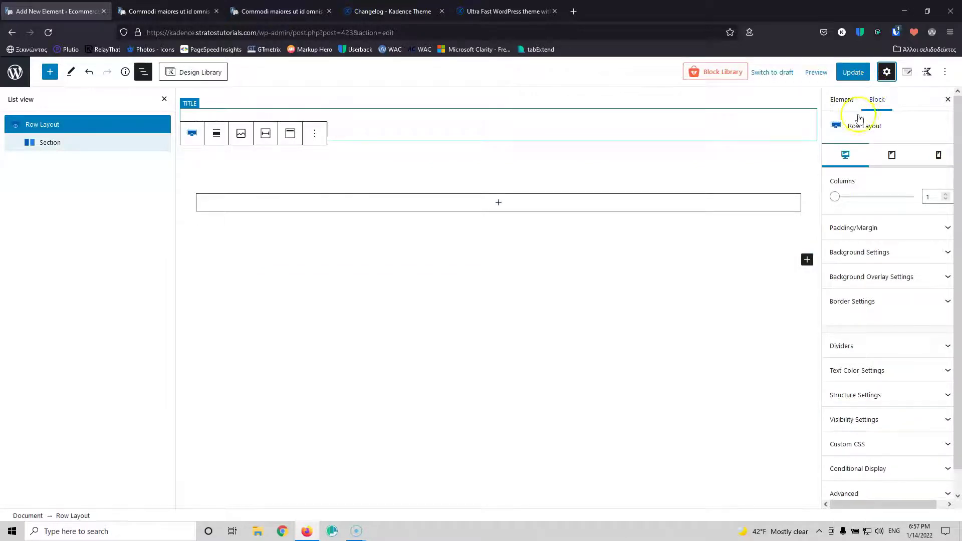
pyautogui.click(882, 256)
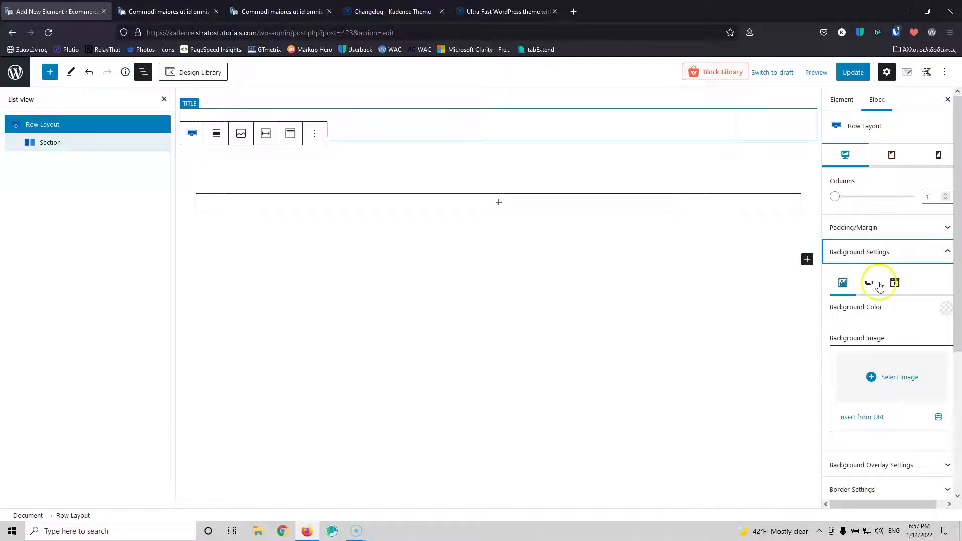
pyautogui.click(878, 421)
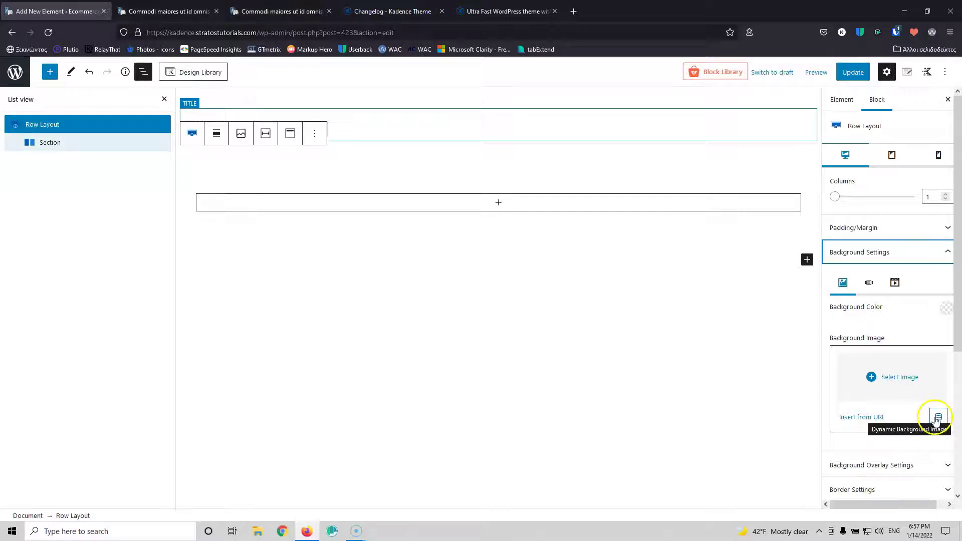
pyautogui.click(937, 420)
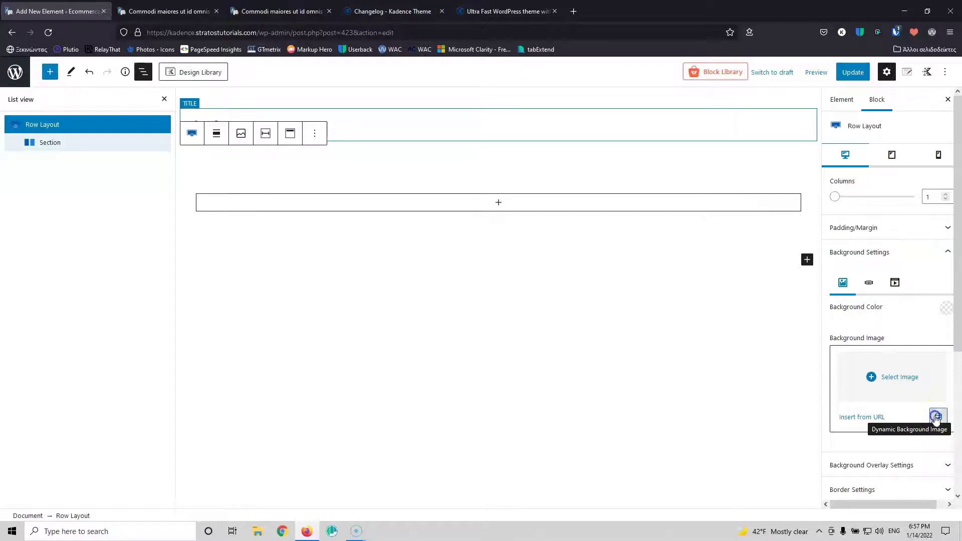
pyautogui.click(830, 452)
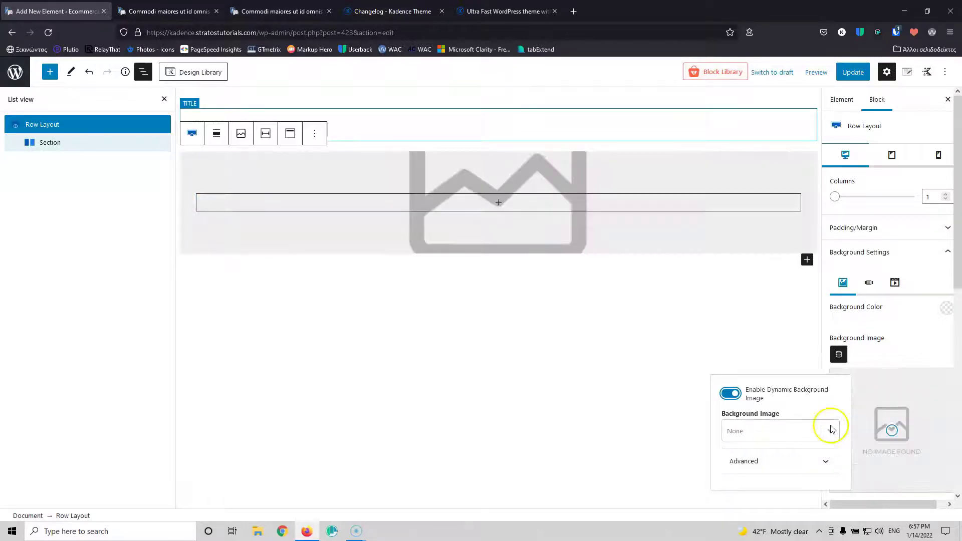
pyautogui.click(831, 429)
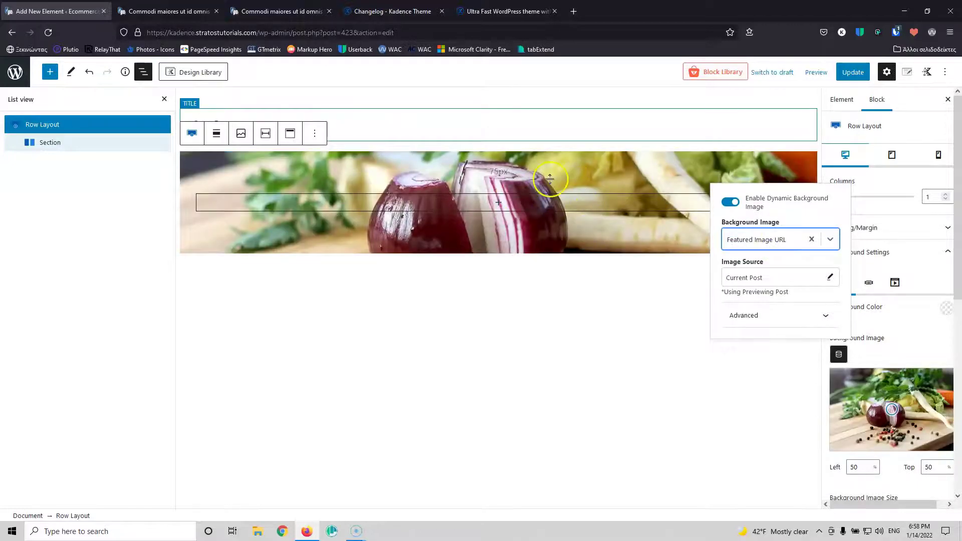
pyautogui.click(857, 73)
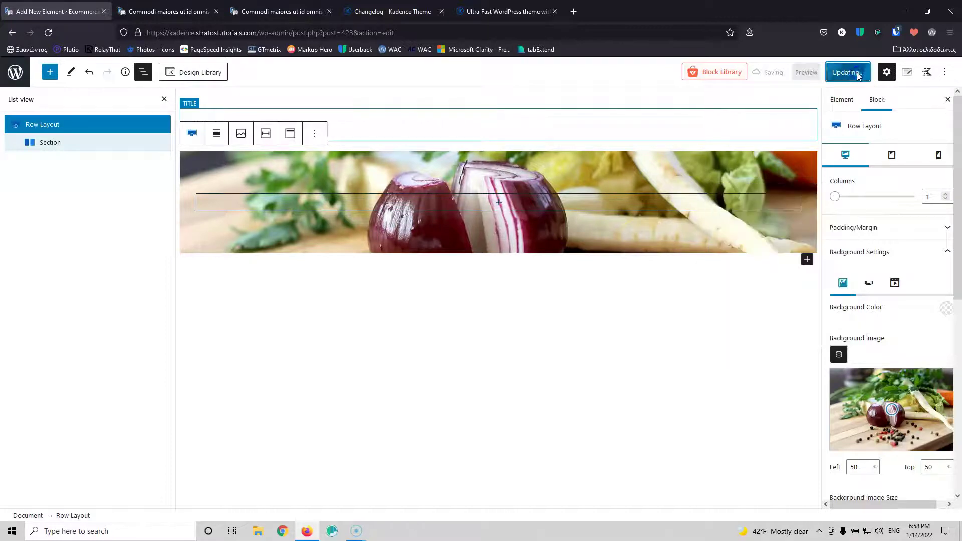
pyautogui.click(164, 100)
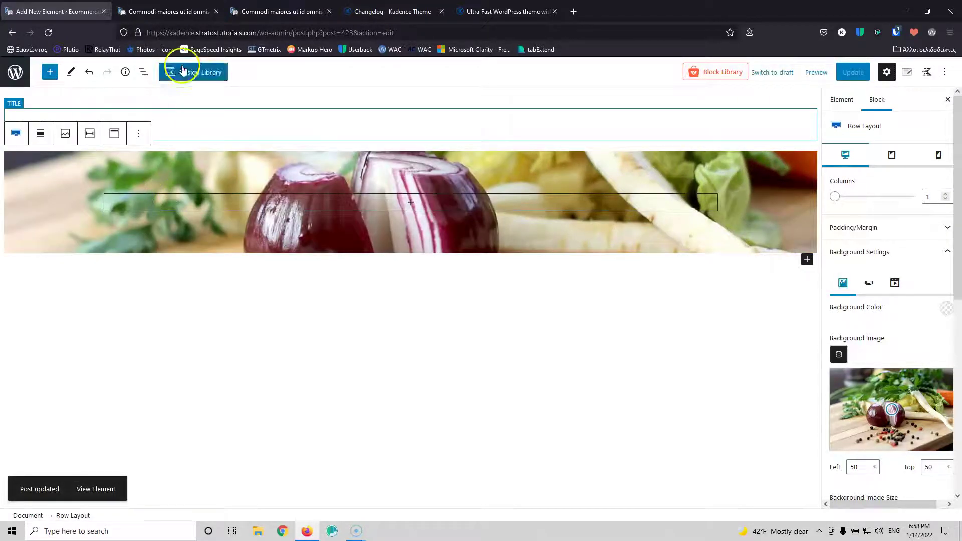
# Step: Reload the live post to check the row's featured image background, and return to the element editor
pyautogui.click(168, 12)
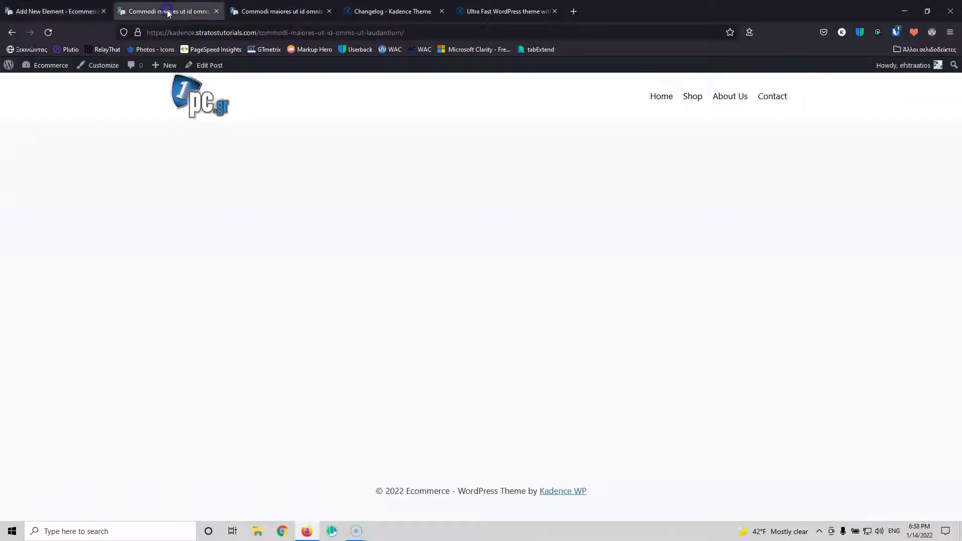
pyautogui.click(57, 31)
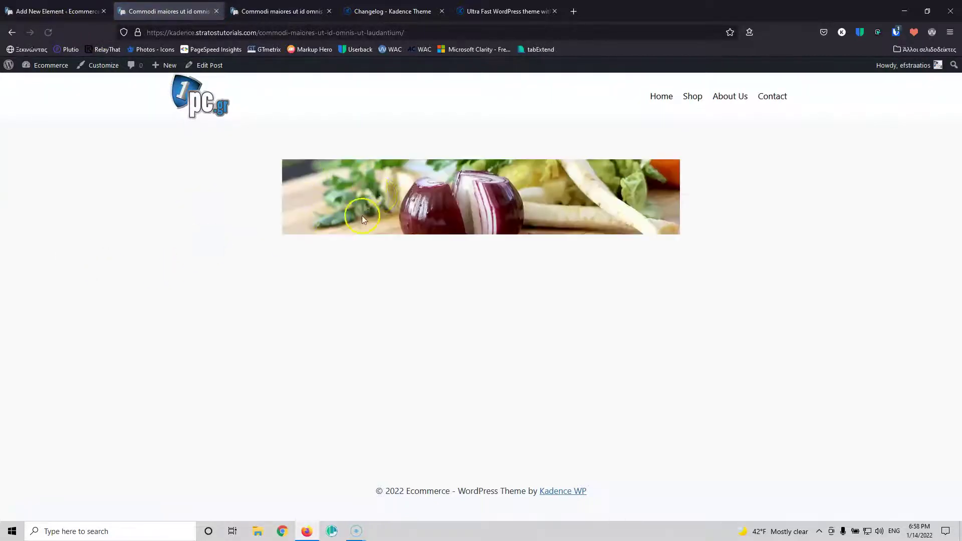
pyautogui.click(70, 13)
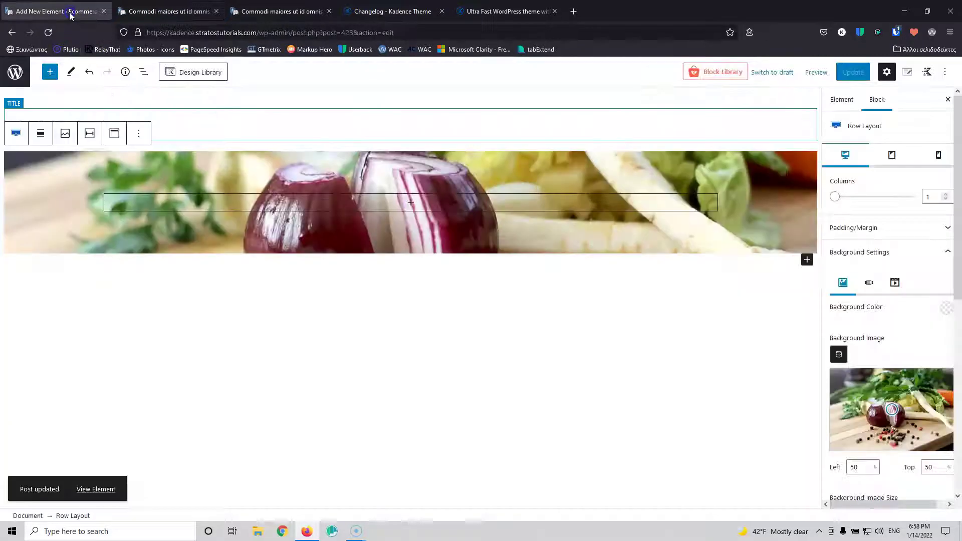
# Step: Set the Row Layout block's alignment to Full width and update the element
pyautogui.click(42, 134)
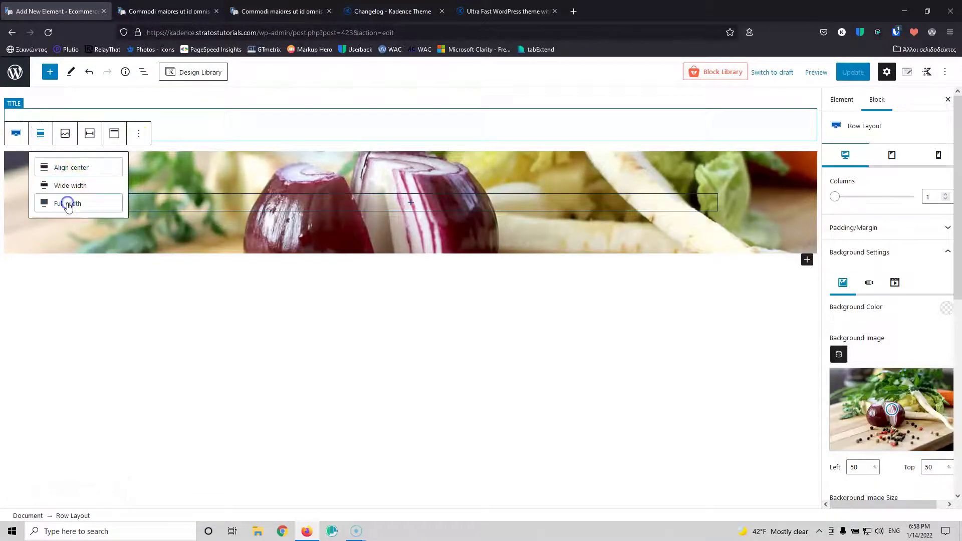
pyautogui.click(67, 203)
pyautogui.click(852, 72)
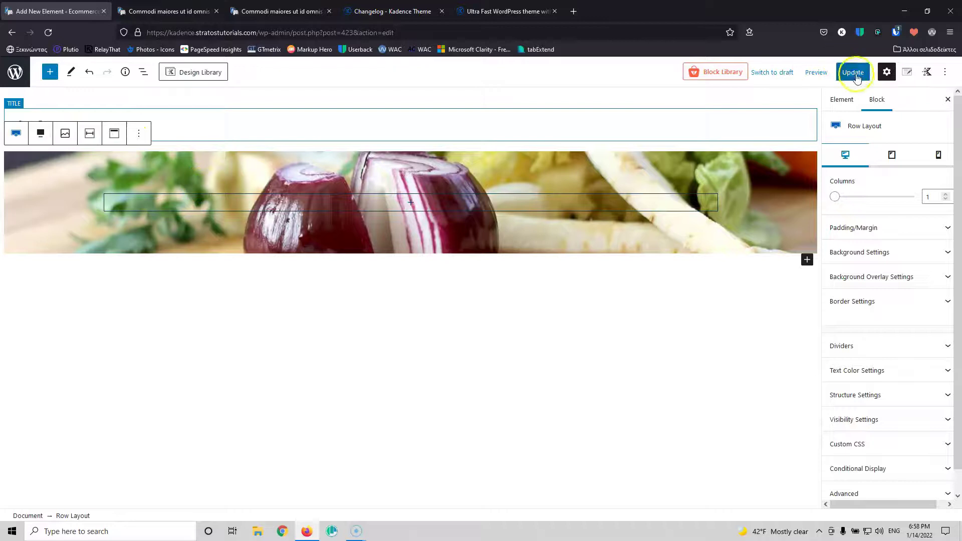
# Step: Reload the live post to check the row's full-width alignment, and return to the element editor
pyautogui.click(156, 11)
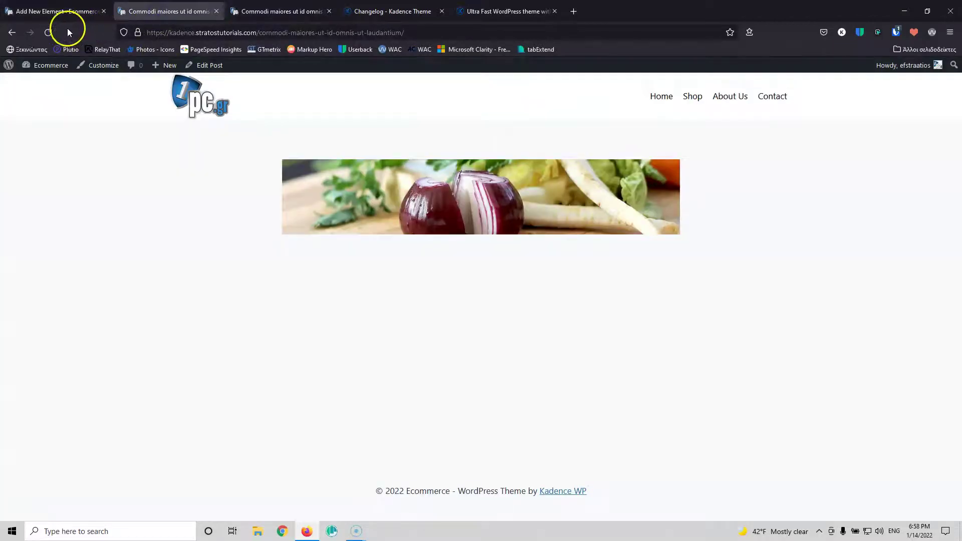
pyautogui.click(52, 33)
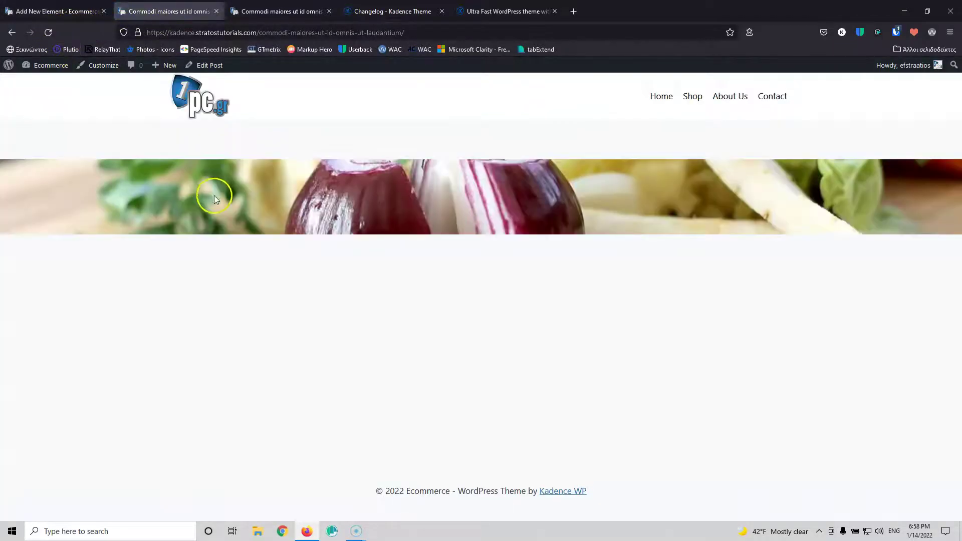
pyautogui.click(65, 12)
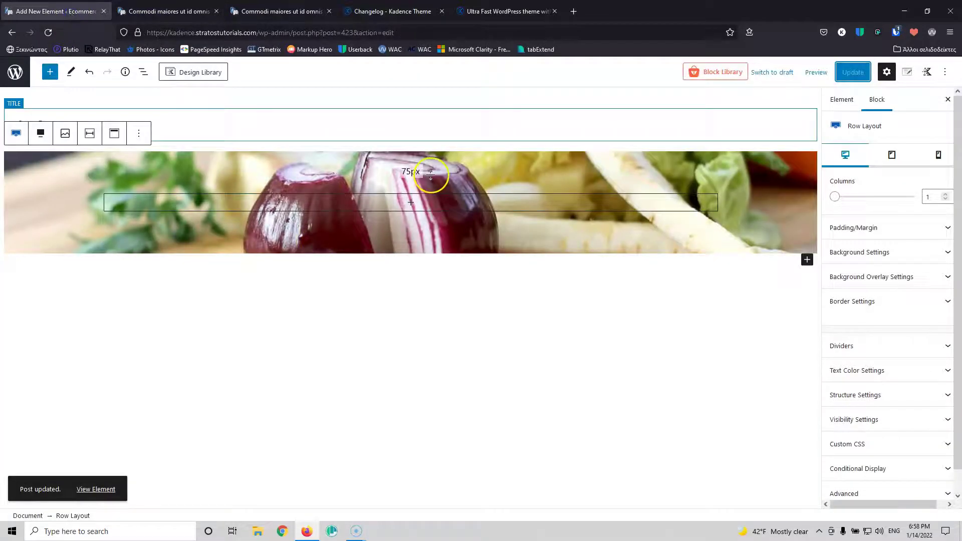
# Step: Set the row's top and bottom padding to 250 px and update the element
pyautogui.click(564, 172)
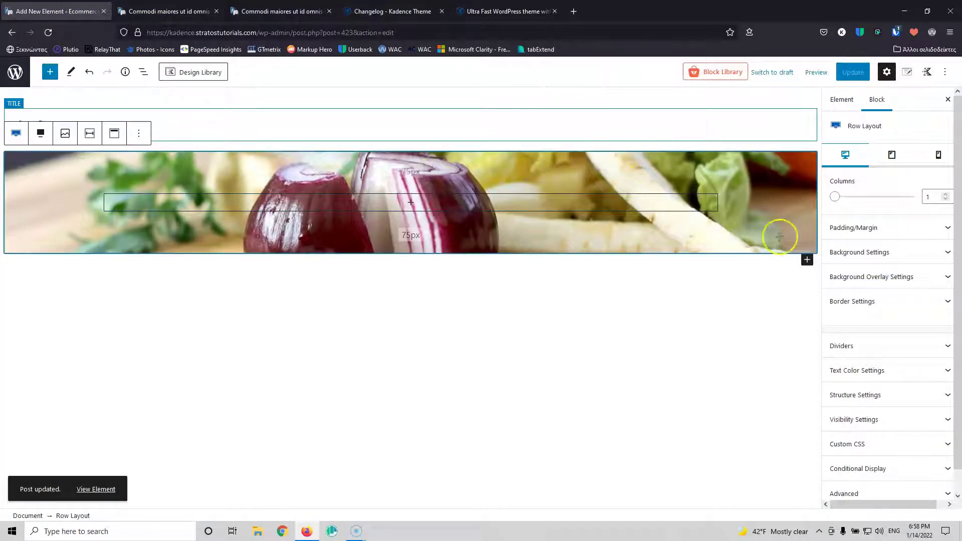
pyautogui.click(880, 254)
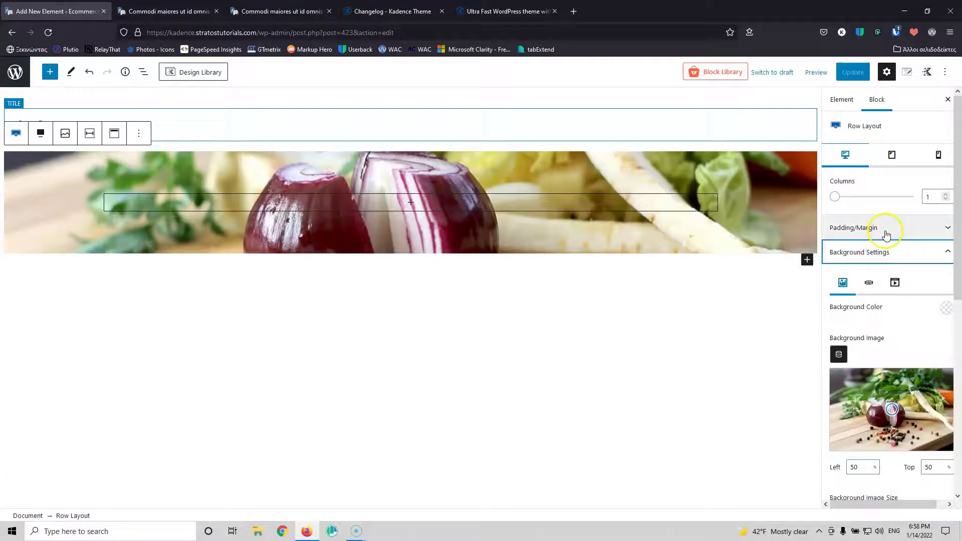
pyautogui.click(886, 232)
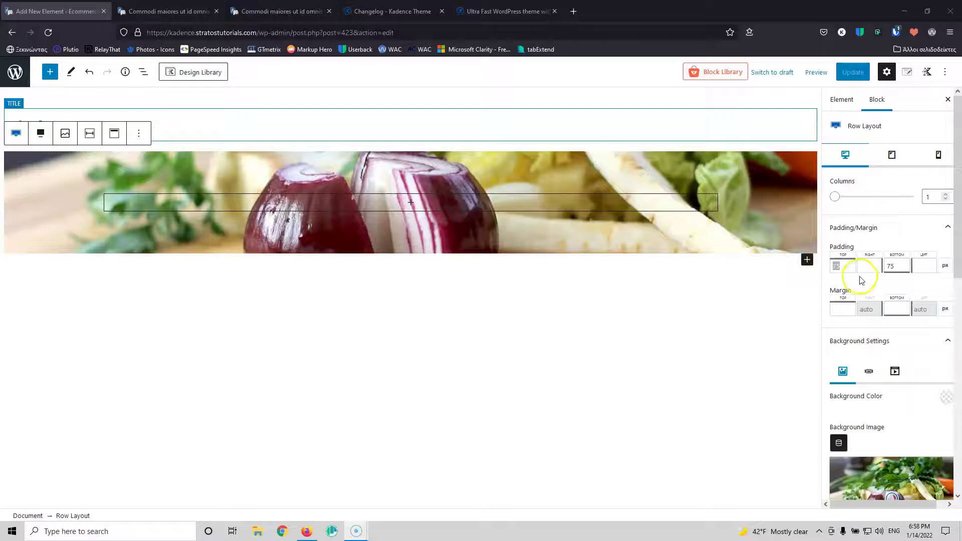
pyautogui.doubleClick(843, 266)
pyautogui.write('250')
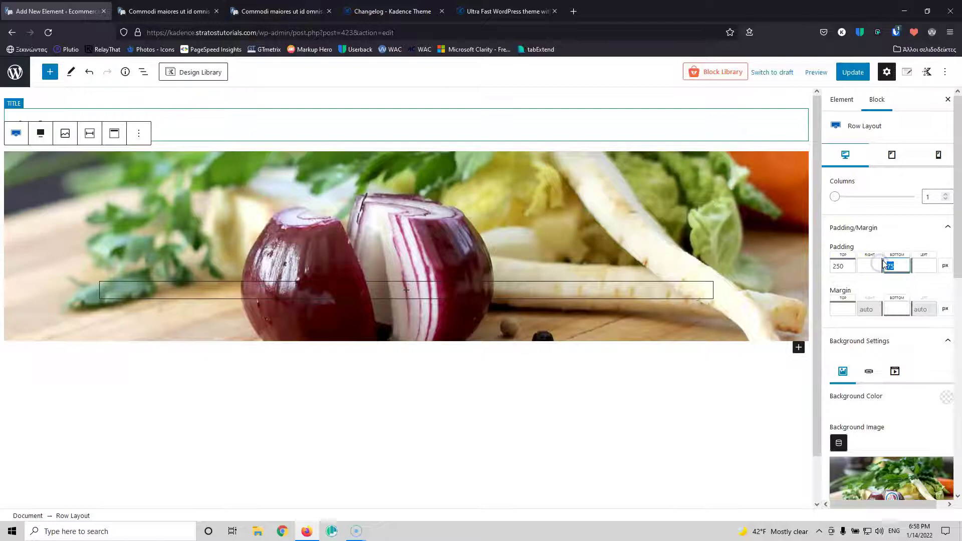
pyautogui.write('250')
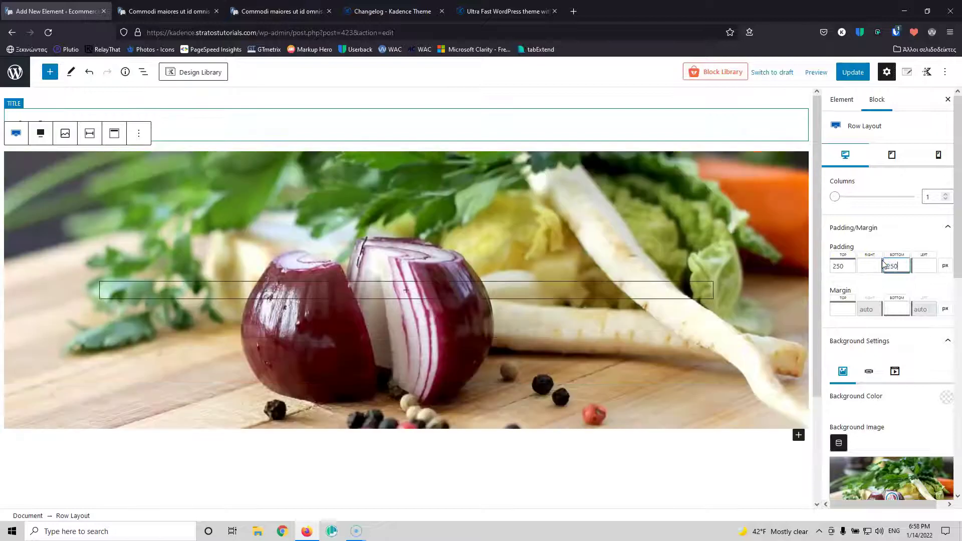
pyautogui.click(852, 70)
# Step: Reload the live post to check the row's height with the new padding, and return to the element editor
pyautogui.click(161, 11)
pyautogui.click(50, 29)
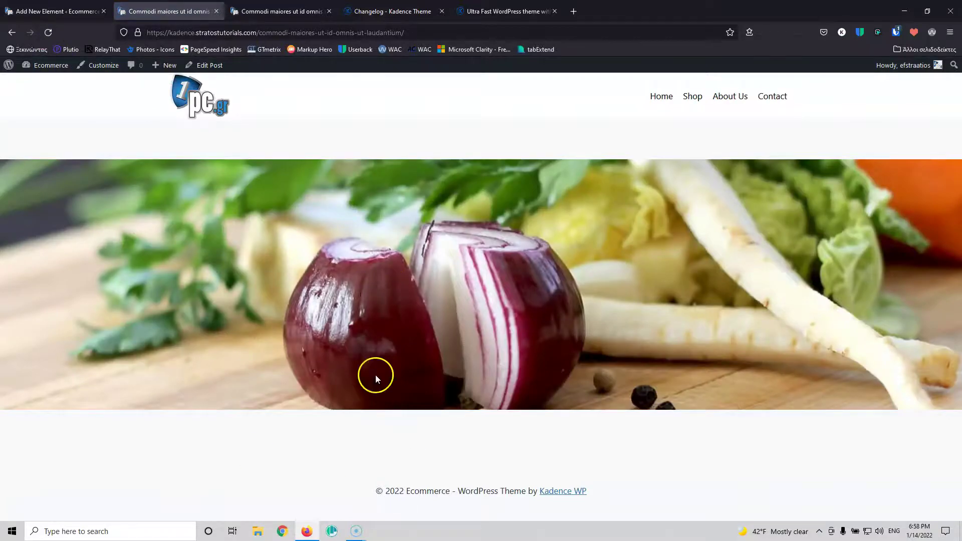
pyautogui.click(57, 11)
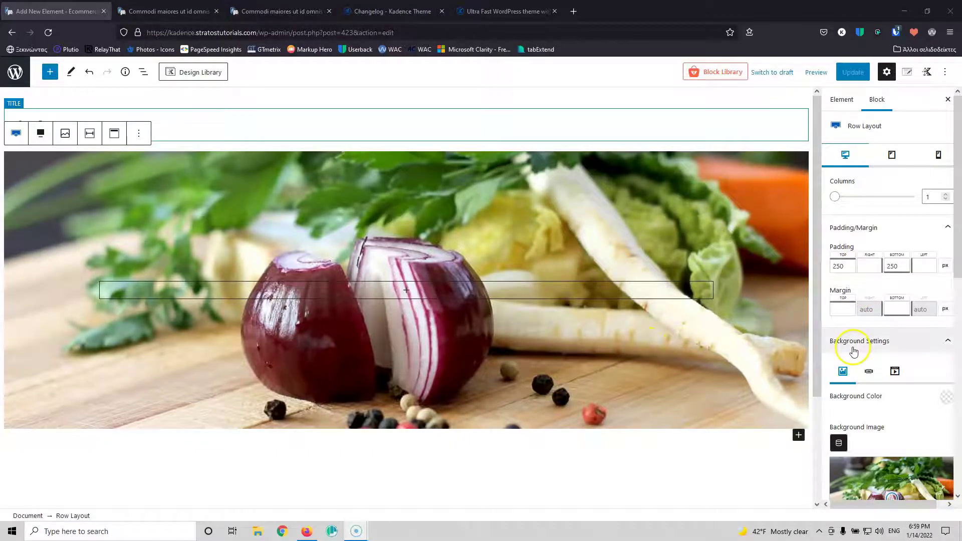
# Step: Set the row's background image attachment to Fixed
pyautogui.scroll(-2, 852, 351)
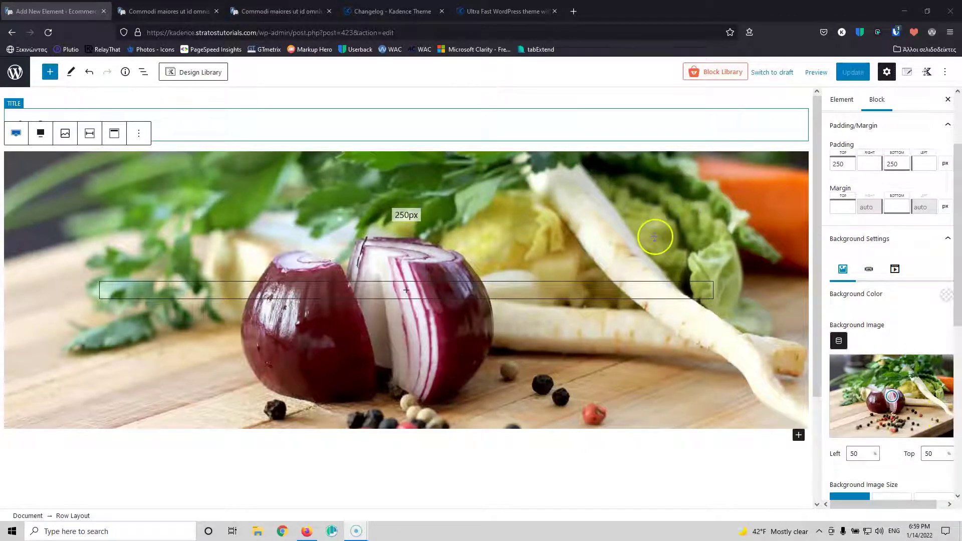
pyautogui.scroll(-2, 773, 339)
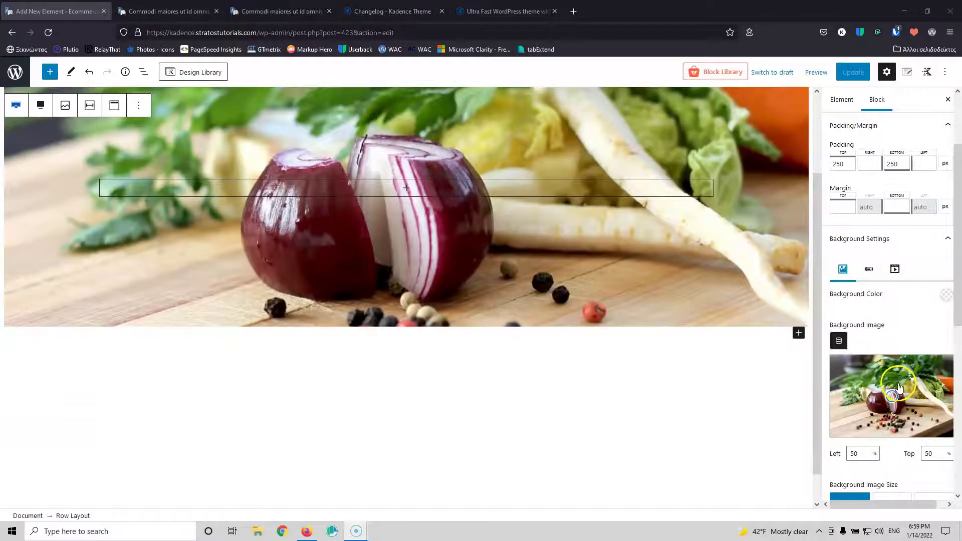
pyautogui.scroll(-2, 894, 386)
pyautogui.scroll(-1, 895, 386)
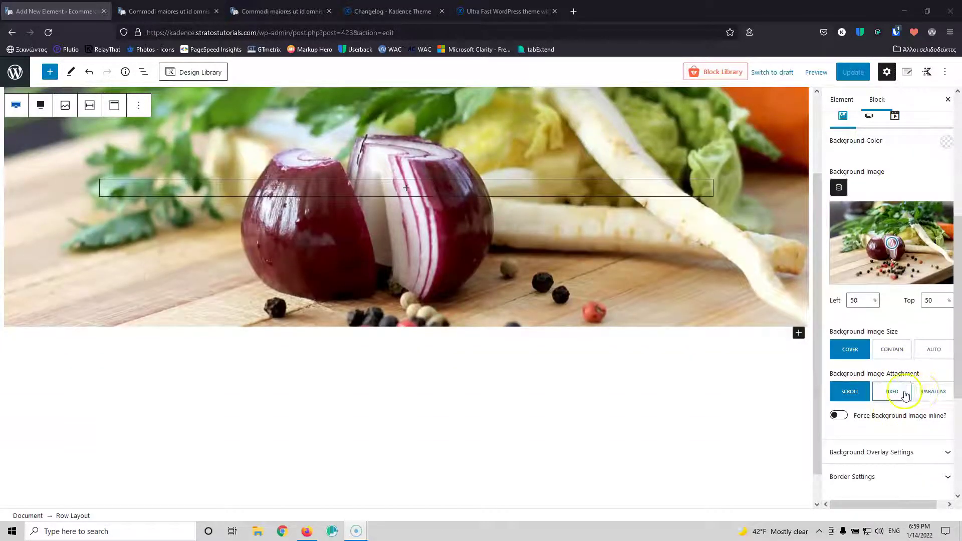
pyautogui.click(904, 396)
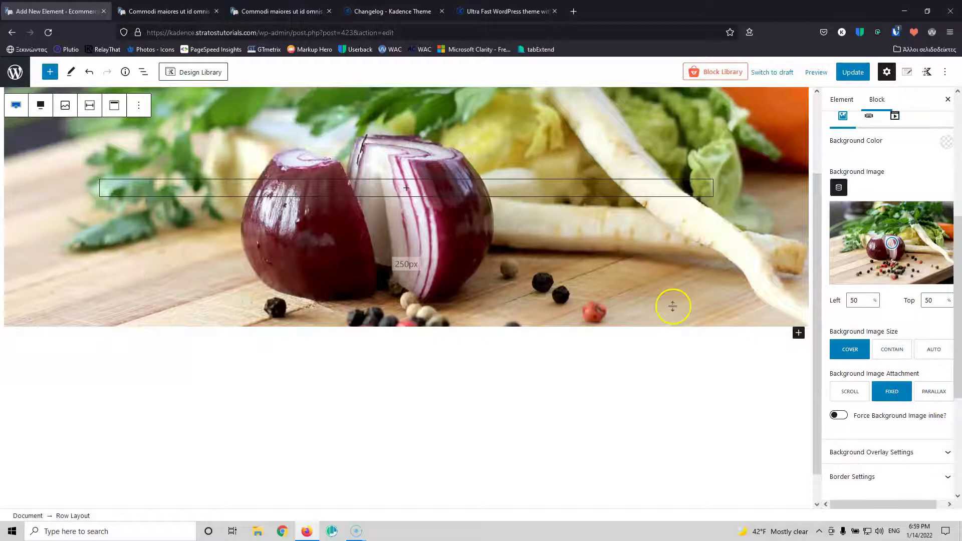
pyautogui.scroll(2, 626, 373)
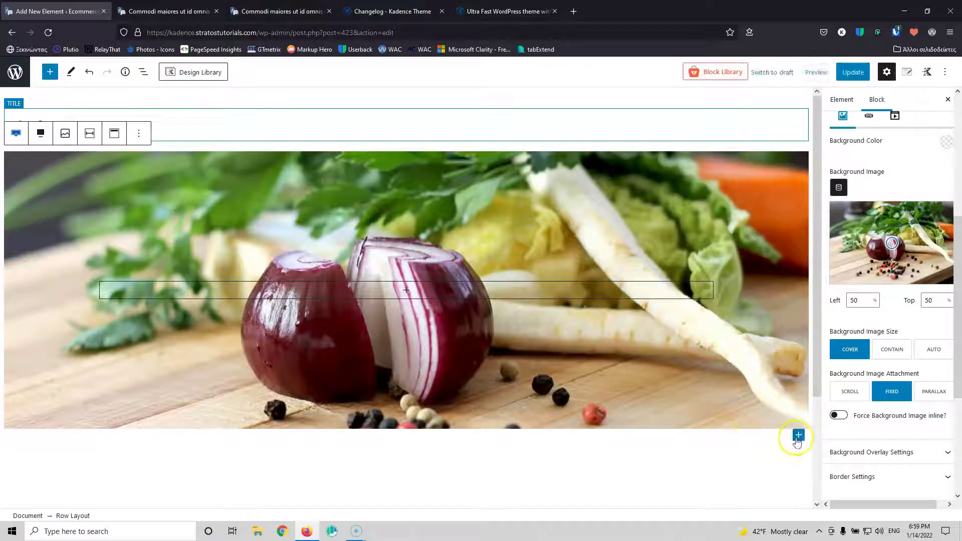
# Step: Add a single-column Row Layout below the featured image row
pyautogui.click(798, 437)
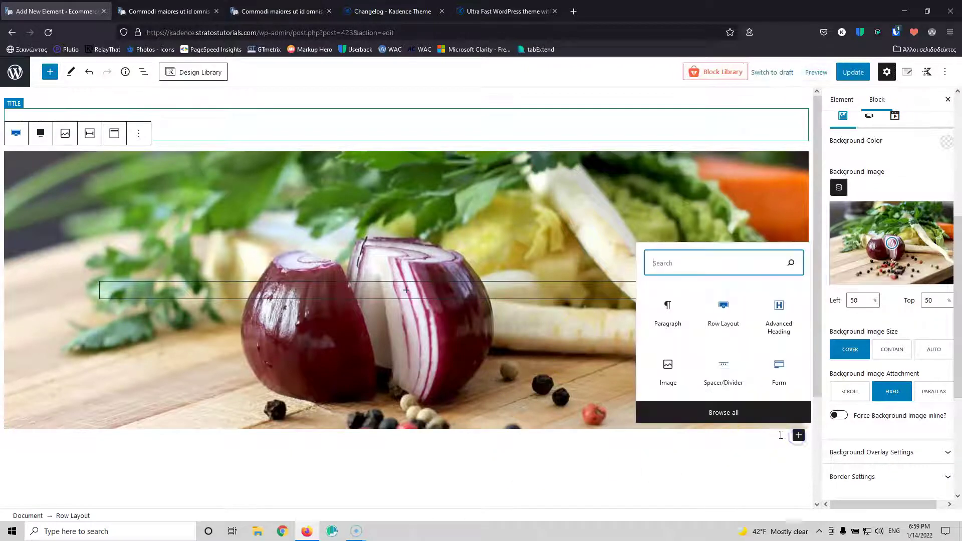
pyautogui.click(716, 310)
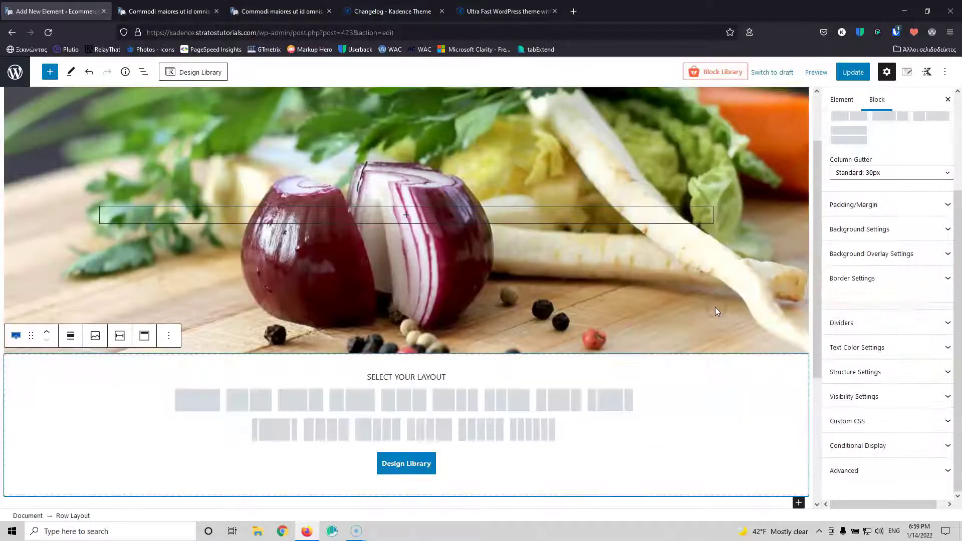
pyautogui.click(214, 399)
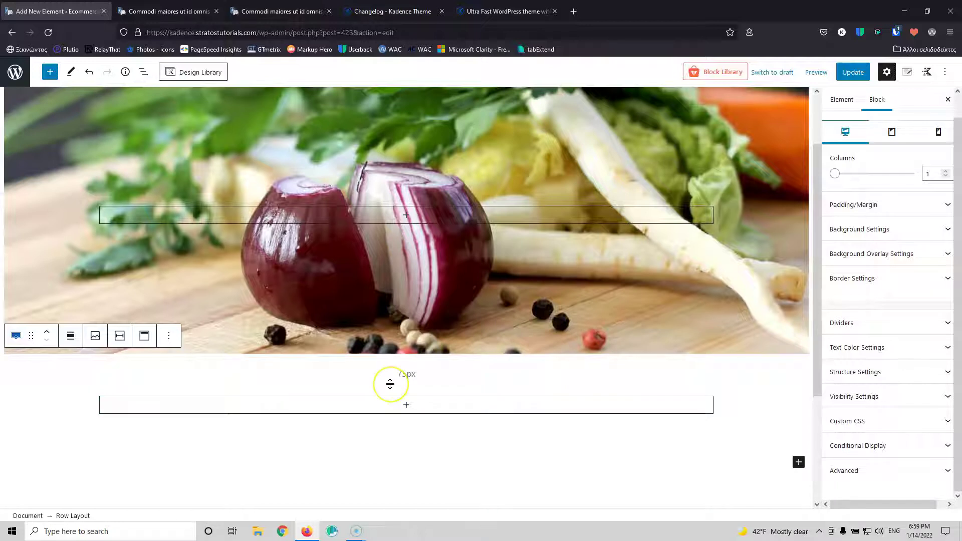
# Step: Insert an Advanced Heading in the new row and fill it with the current post's dynamic Post Title
pyautogui.click(409, 406)
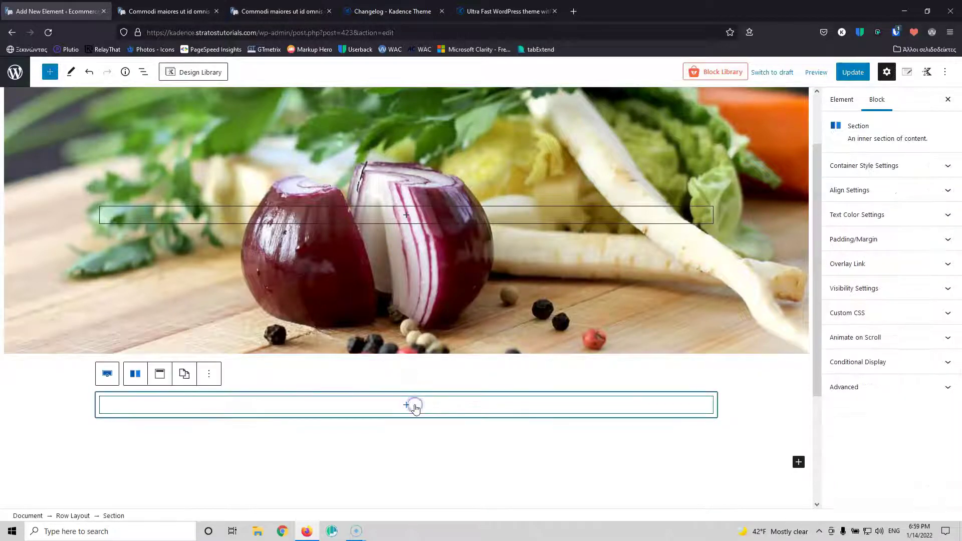
pyautogui.click(406, 407)
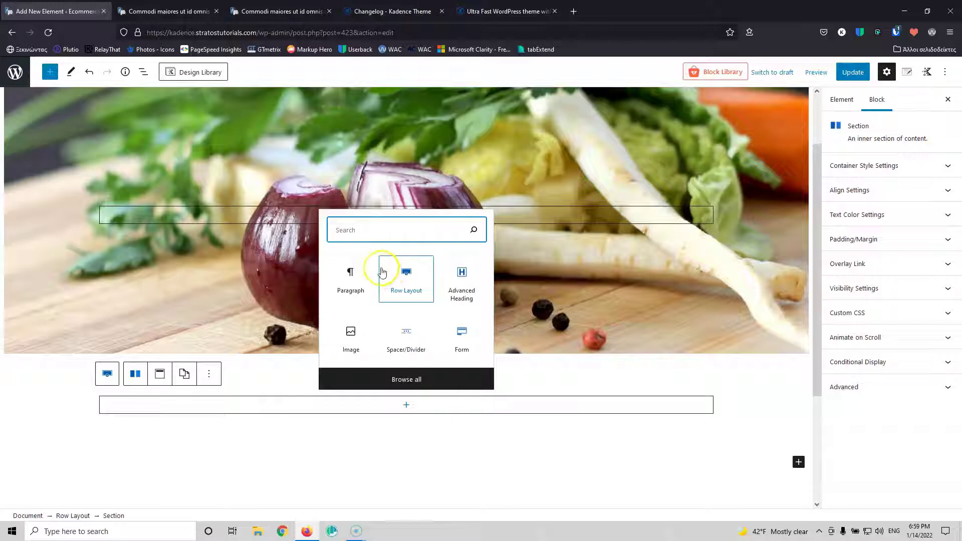
pyautogui.click(459, 281)
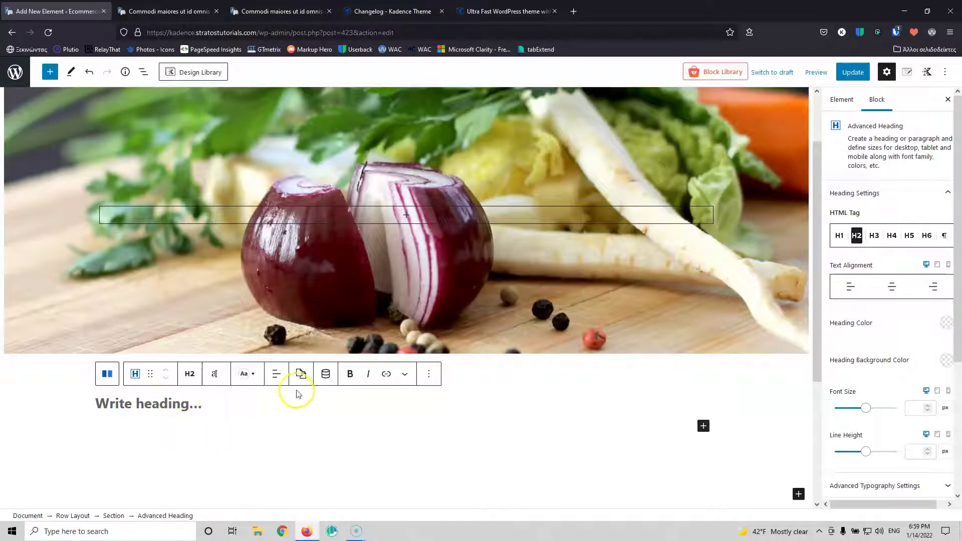
pyautogui.click(327, 379)
pyautogui.click(398, 310)
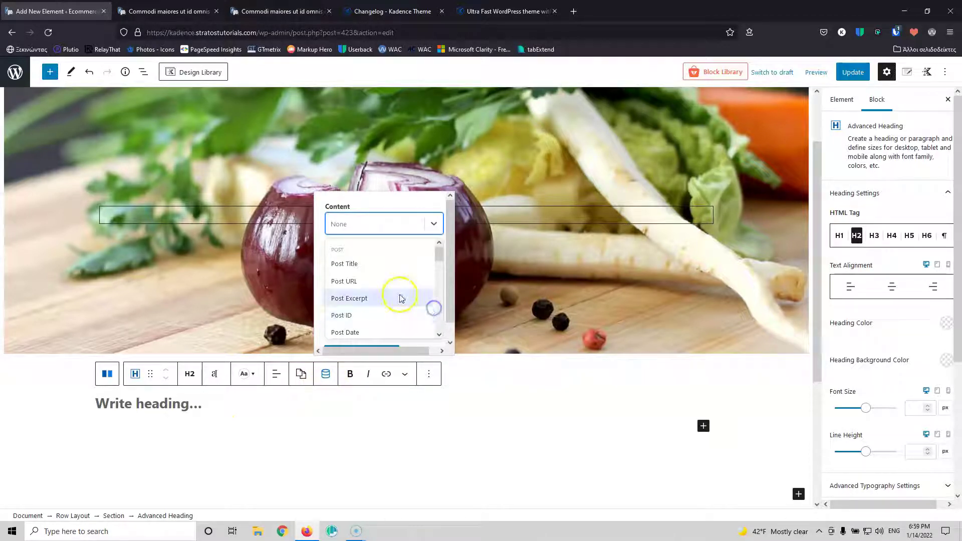
pyautogui.click(378, 264)
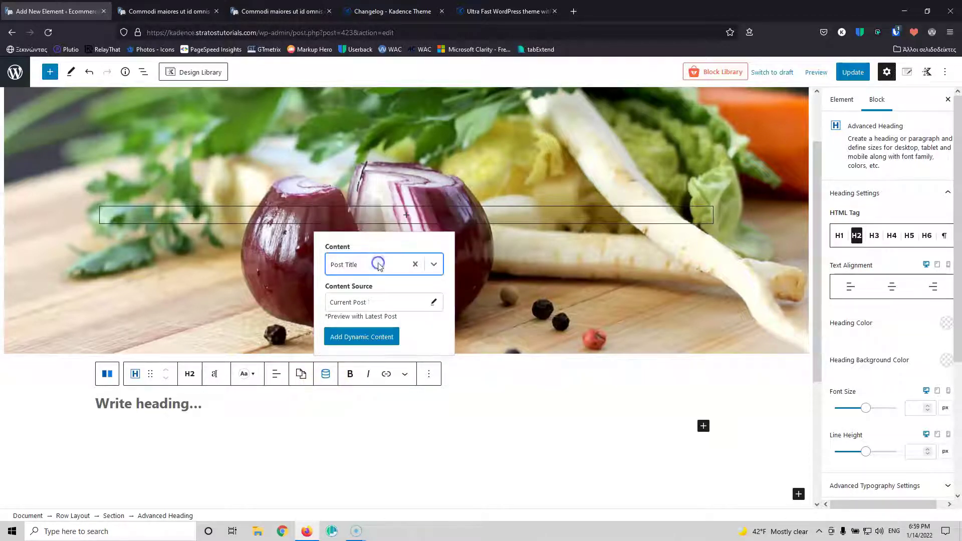
pyautogui.click(354, 337)
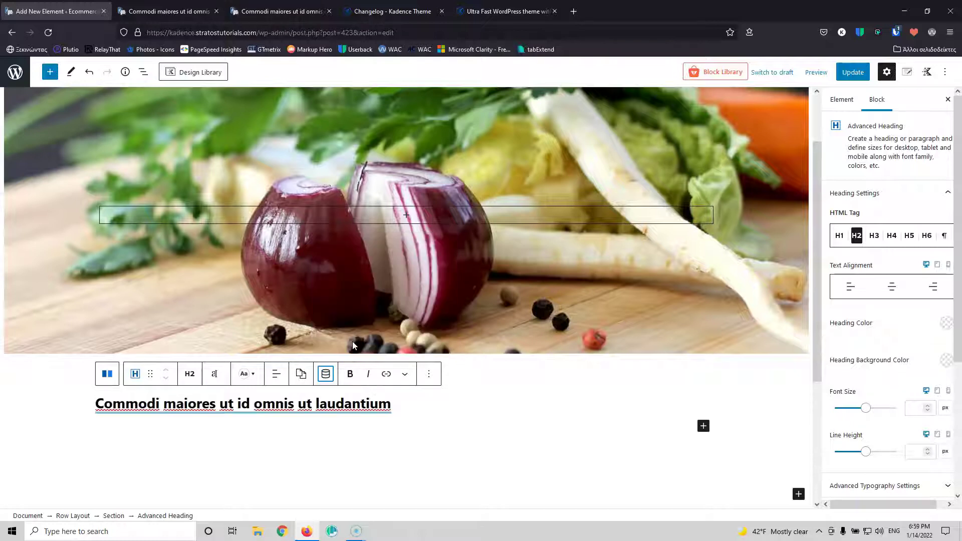
# Step: Center the text of the dynamic post title heading
pyautogui.click(436, 392)
pyautogui.click(276, 373)
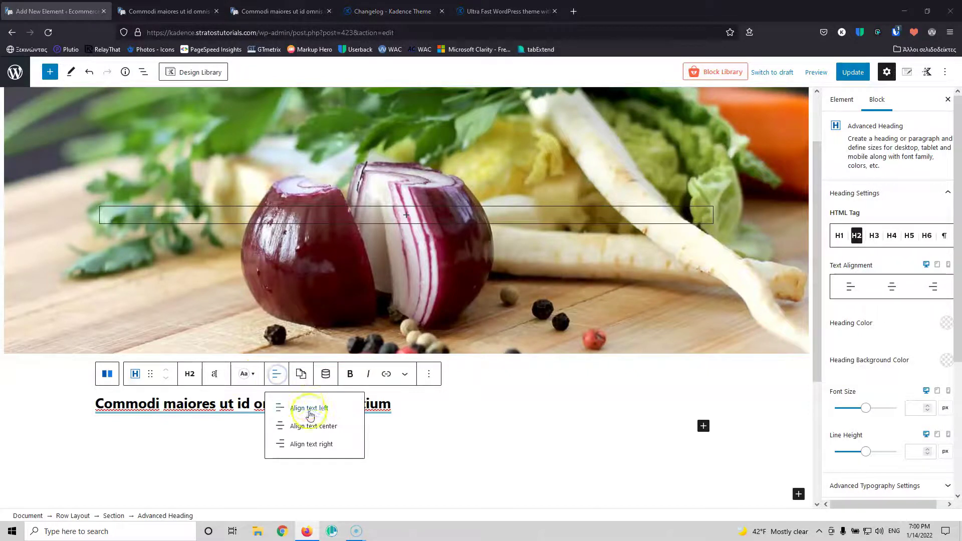
pyautogui.click(311, 426)
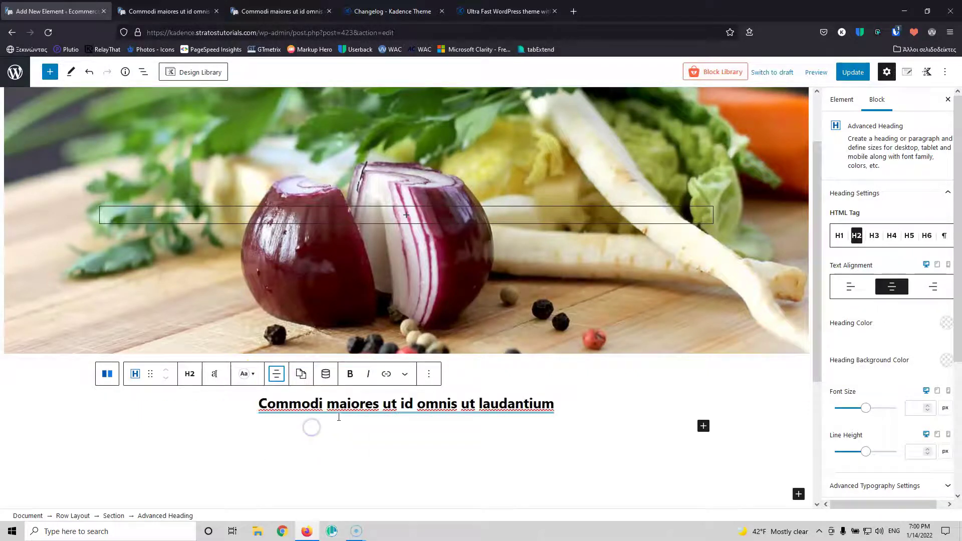
# Step: Set the title row's background color to the white palette color
pyautogui.click(546, 372)
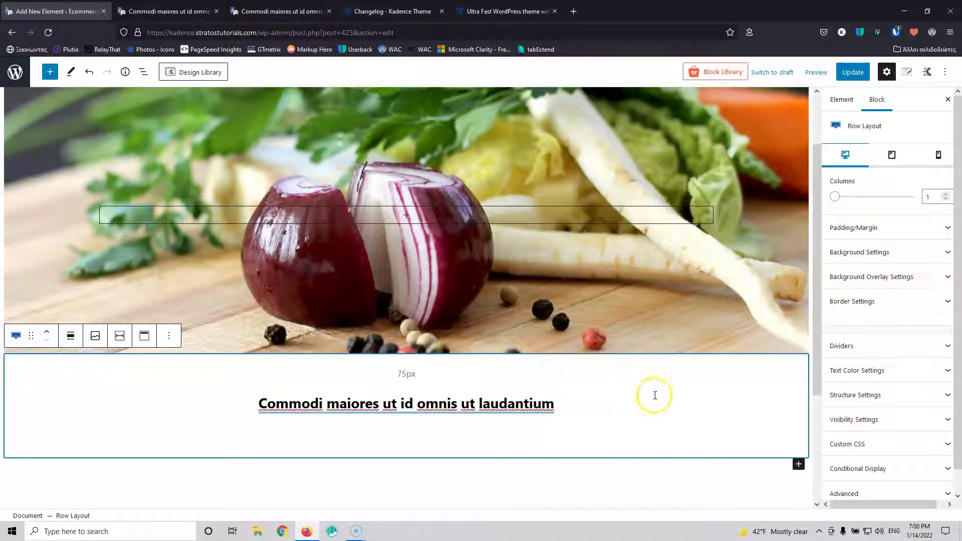
pyautogui.click(878, 253)
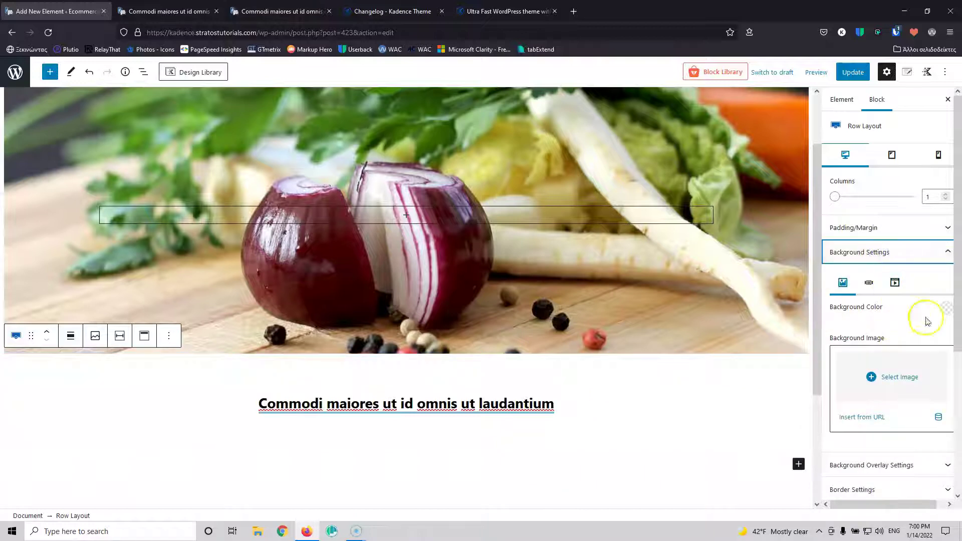
pyautogui.click(945, 314)
pyautogui.click(938, 280)
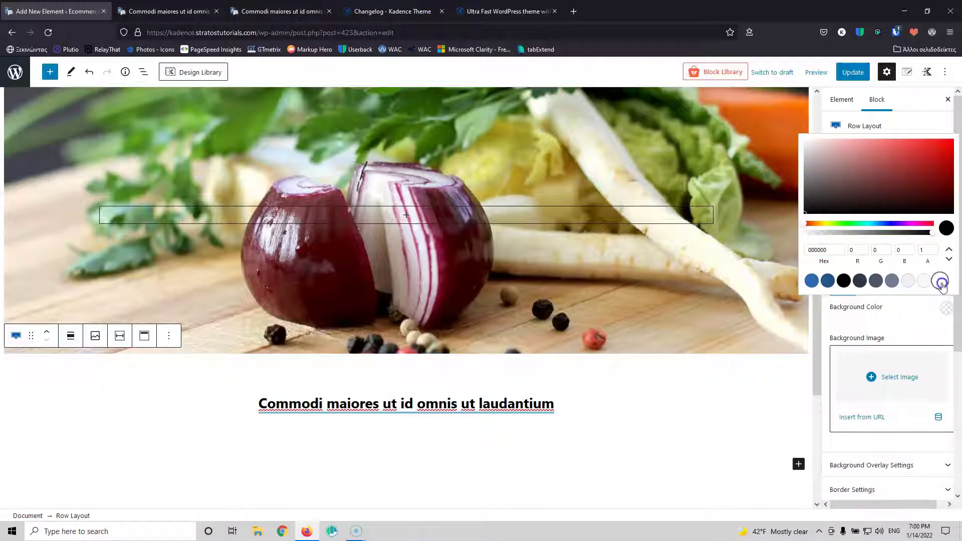
# Step: Set the title row's border radius to 50
pyautogui.scroll(-1, 877, 443)
pyautogui.click(877, 439)
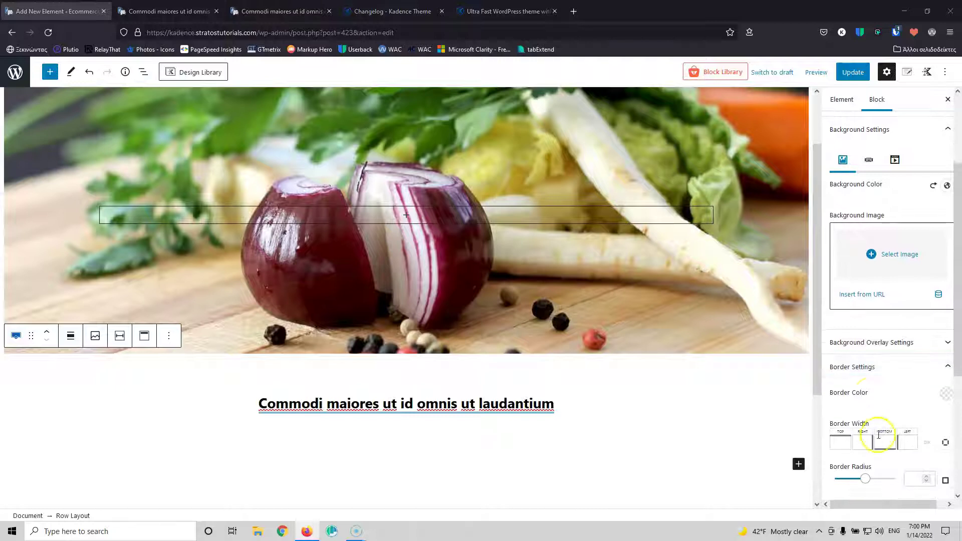
pyautogui.scroll(-1, 871, 395)
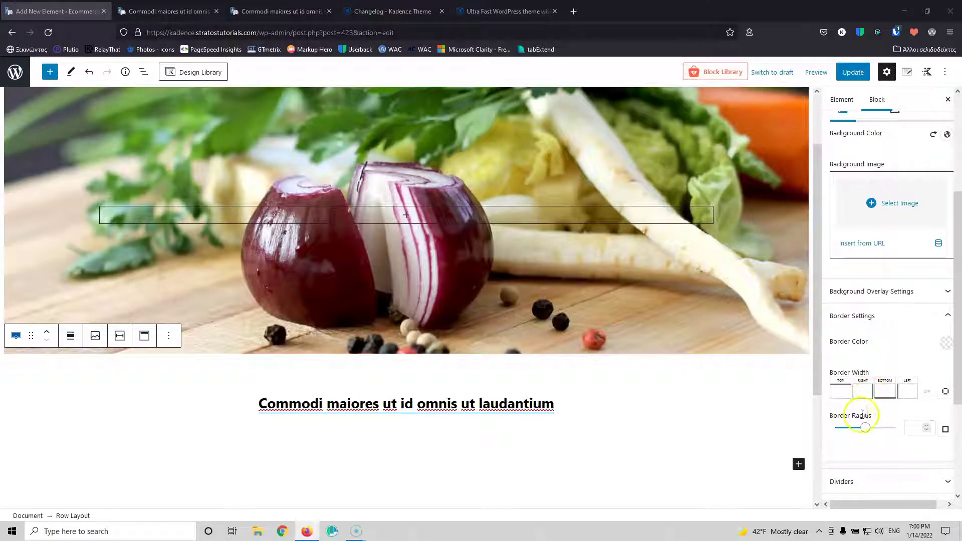
pyautogui.click(913, 425)
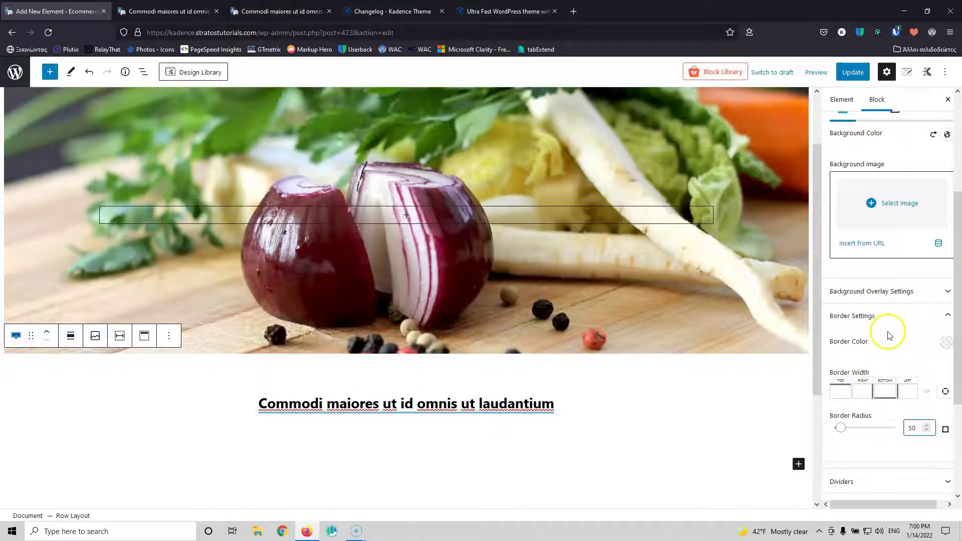
# Step: Set the title row's top margin to -25 px so that it overlaps the image row
pyautogui.scroll(4, 887, 335)
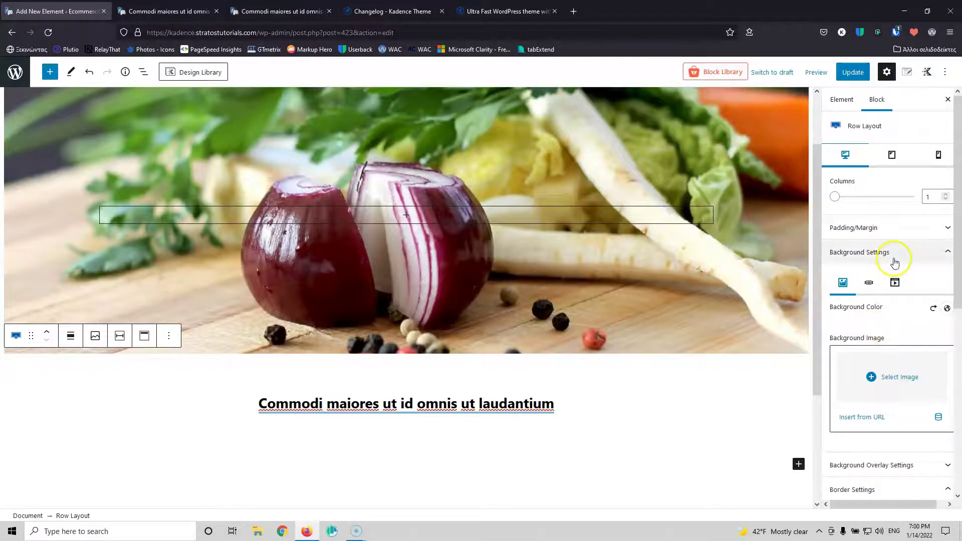
pyautogui.click(891, 227)
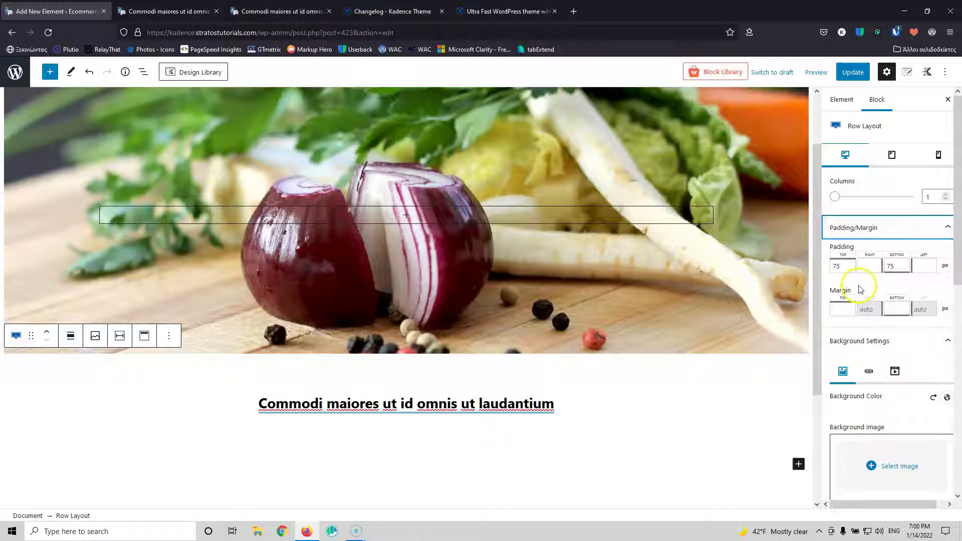
pyautogui.click(842, 309)
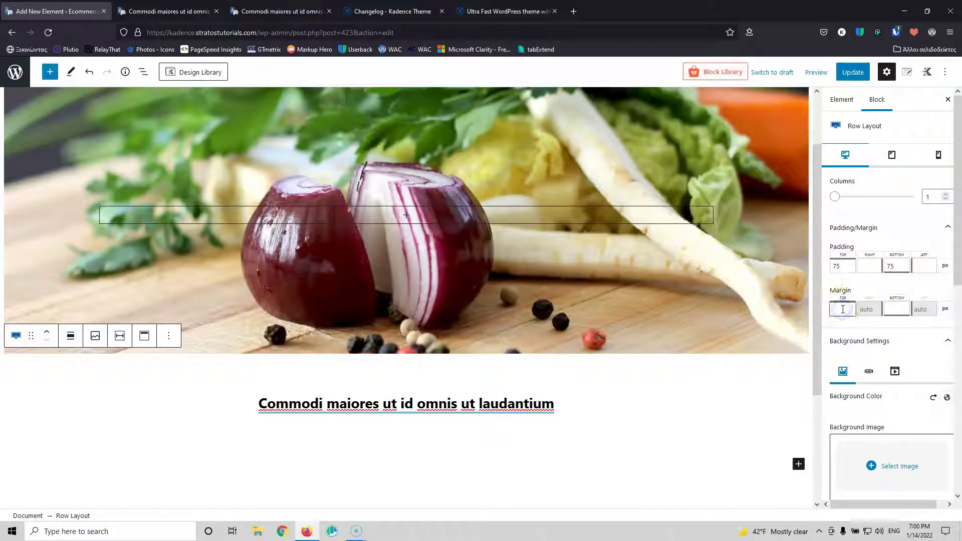
pyautogui.write('-25')
# Step: Set the title row's top and bottom padding to 0 px and update the element
pyautogui.click(841, 267)
pyautogui.moveTo(842, 268); pyautogui.dragTo(825, 266)
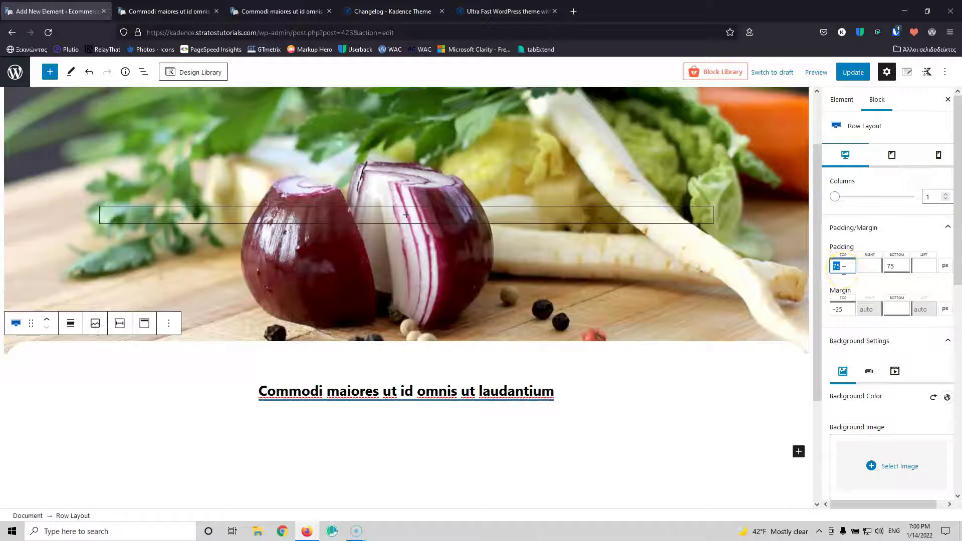
pyautogui.write('0')
pyautogui.moveTo(907, 267); pyautogui.dragTo(880, 265)
pyautogui.write('0')
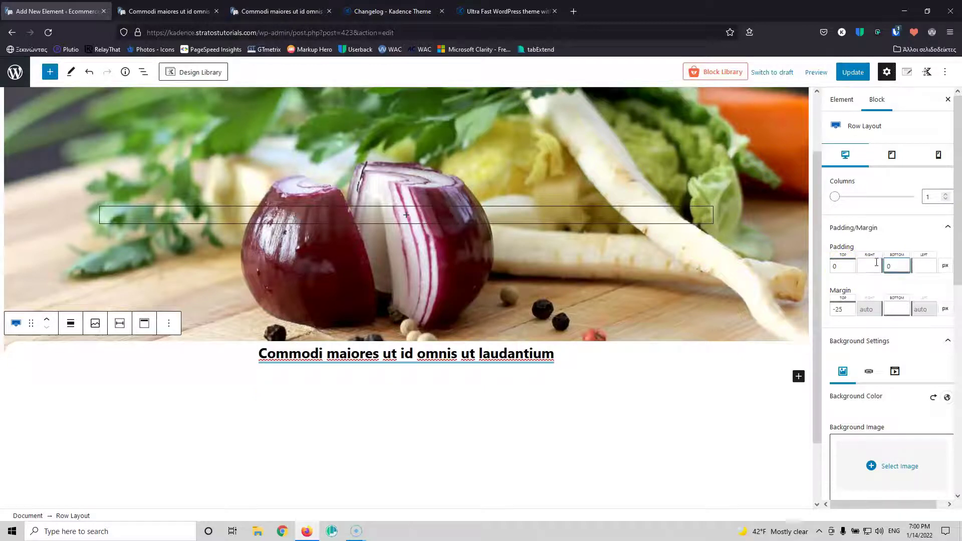
pyautogui.click(852, 74)
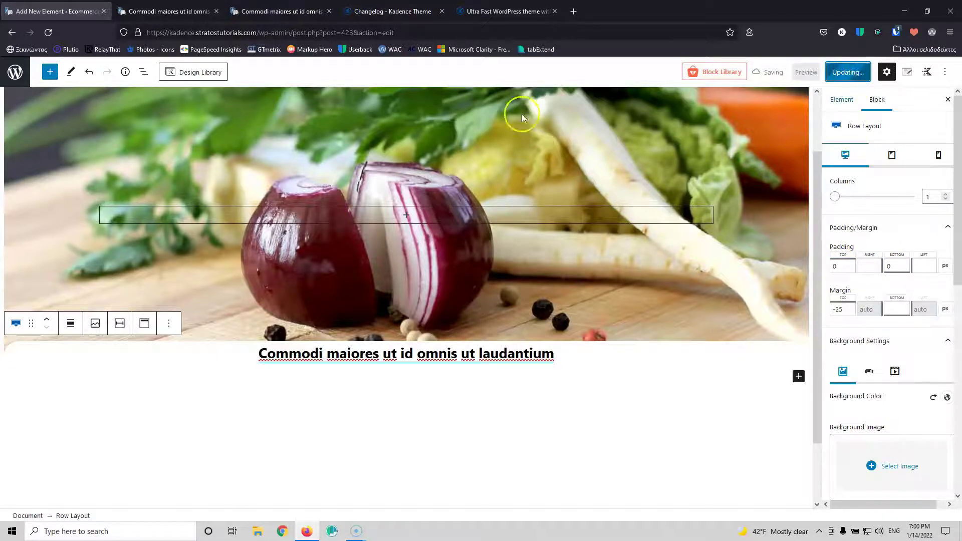
# Step: Reload the live post to check the overlapping title row, and return to the element editor
pyautogui.click(170, 12)
pyautogui.click(48, 33)
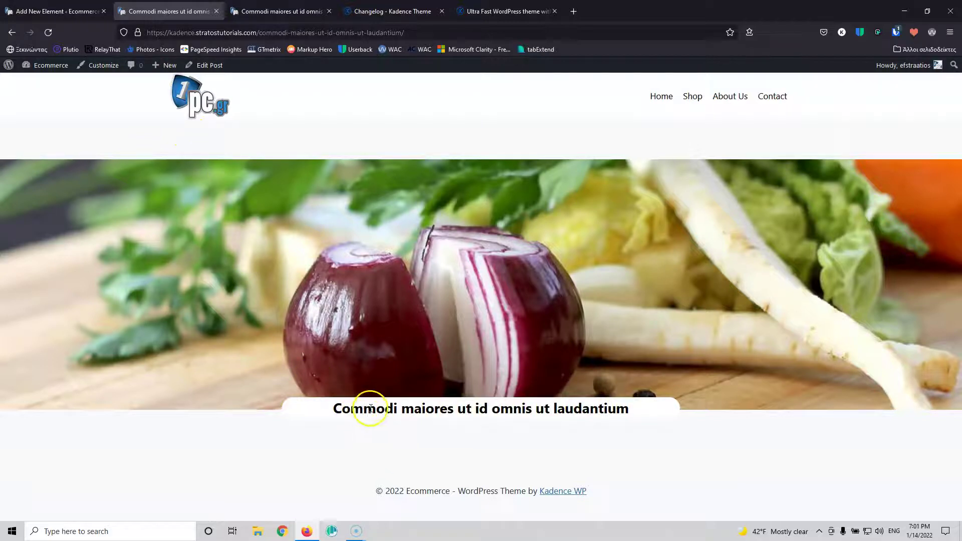
pyautogui.click(63, 10)
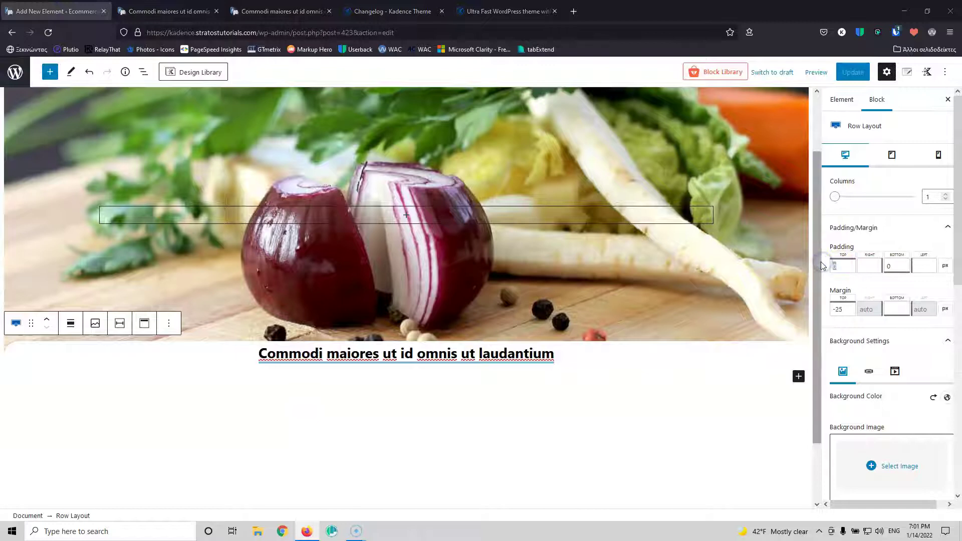
# Step: Set the title row's padding to 10 px top and bottom and 50 px right and left, and update the element
pyautogui.click(895, 265)
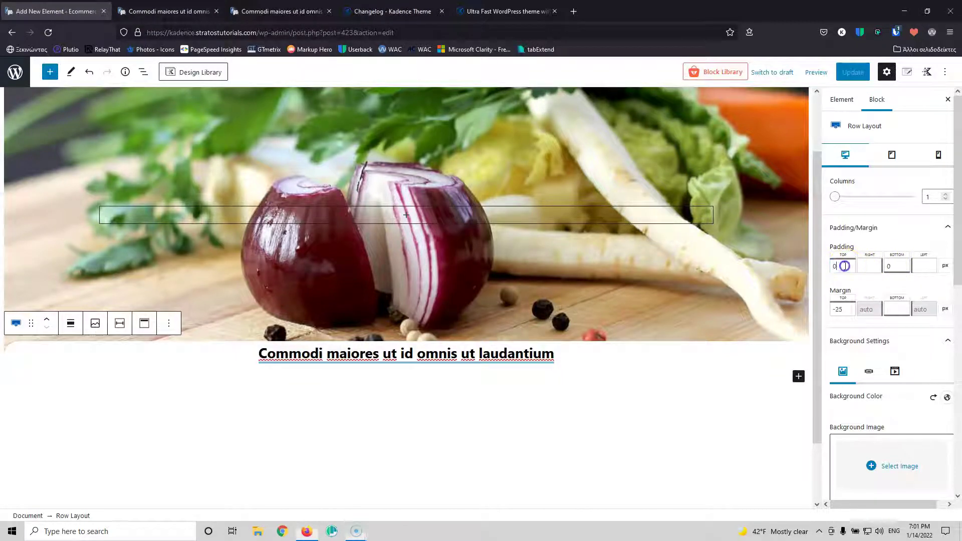
pyautogui.click(828, 267)
pyautogui.write('10')
pyautogui.click(895, 267)
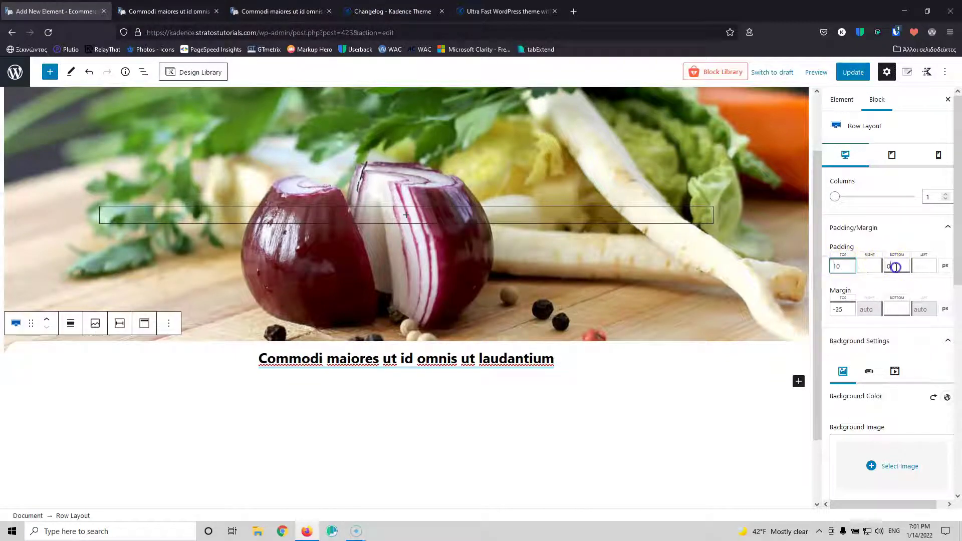
pyautogui.write('50')
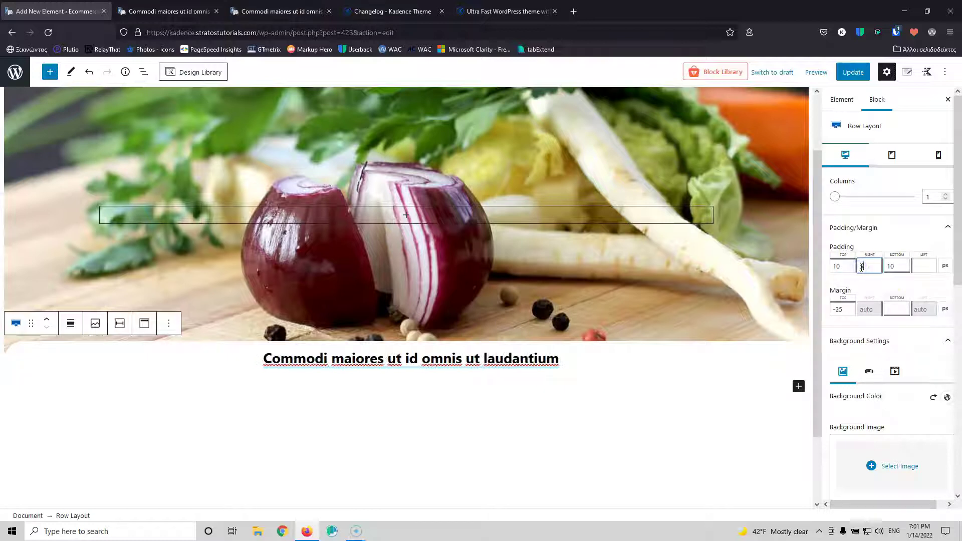
pyautogui.click(925, 264)
pyautogui.write('50')
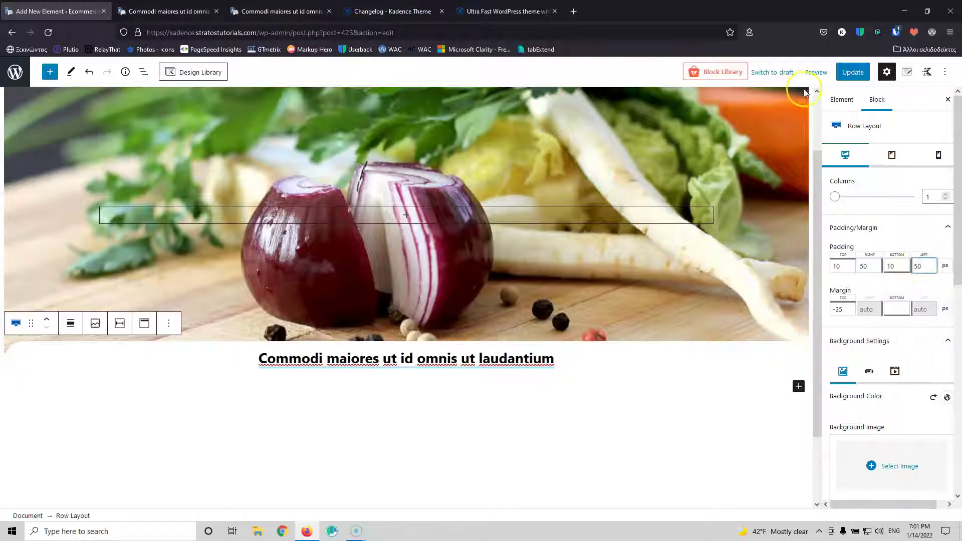
pyautogui.click(853, 72)
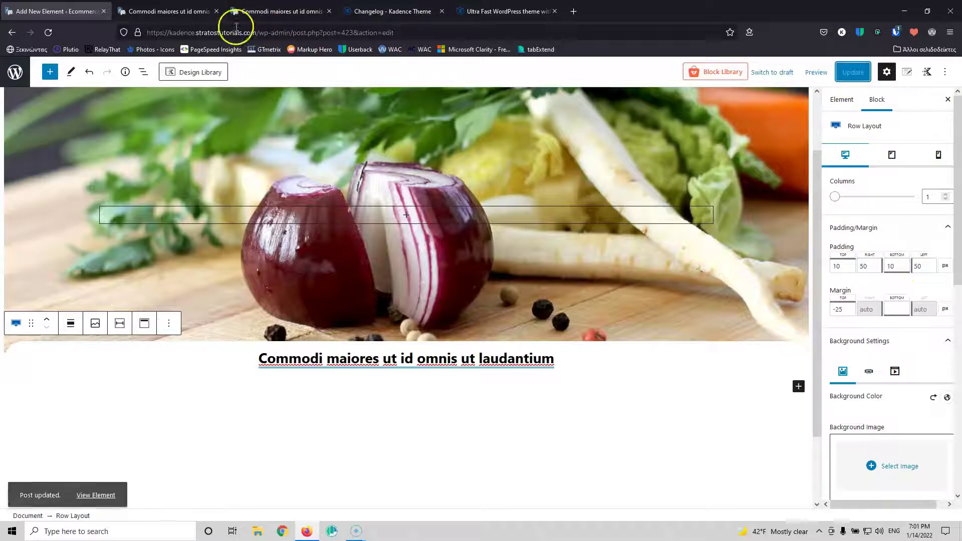
# Step: Reload the live post to check the title row with its new padding
pyautogui.click(185, 11)
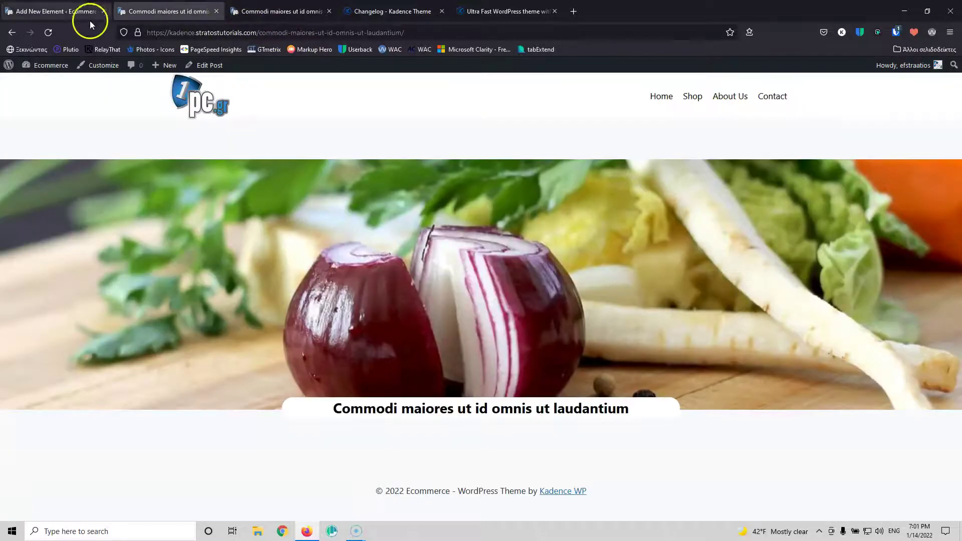
pyautogui.click(48, 33)
pyautogui.moveTo(44, 74)
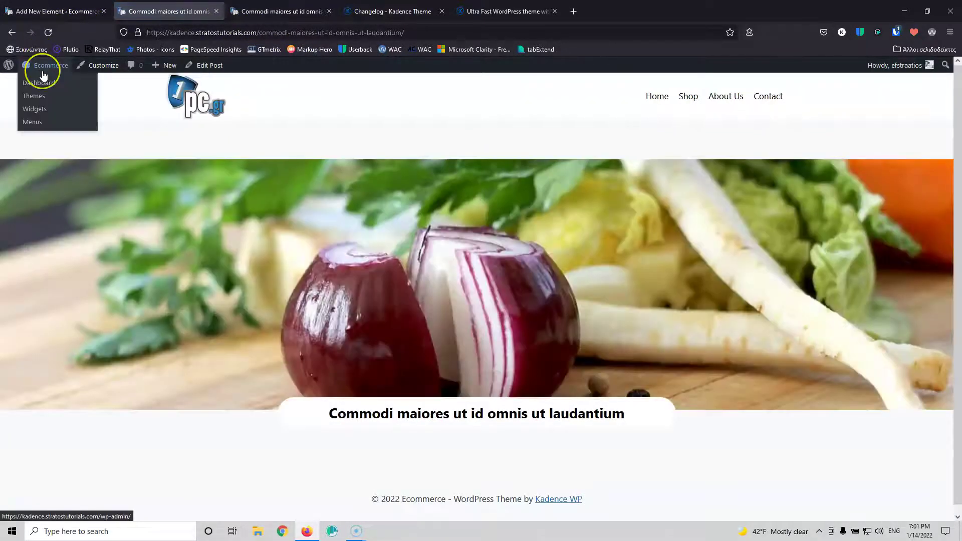
pyautogui.click(397, 441)
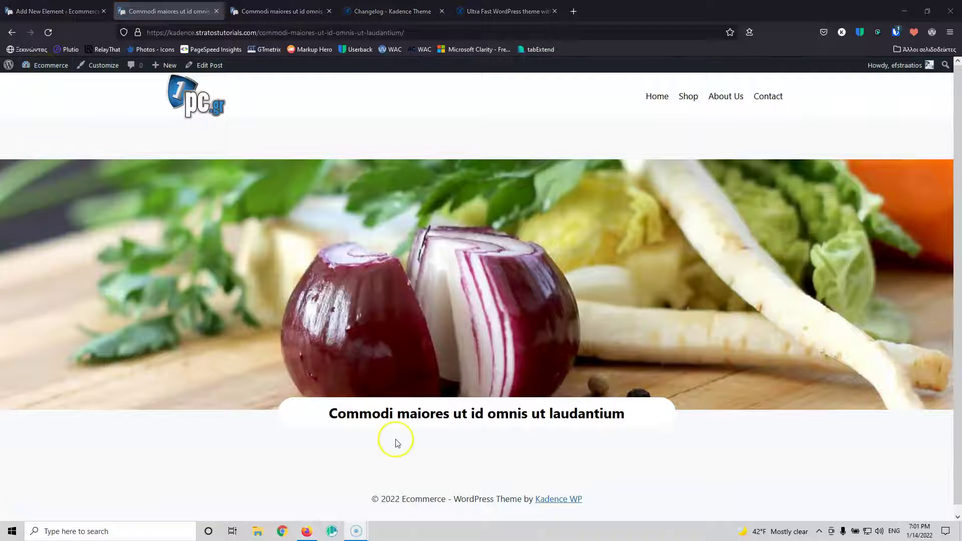
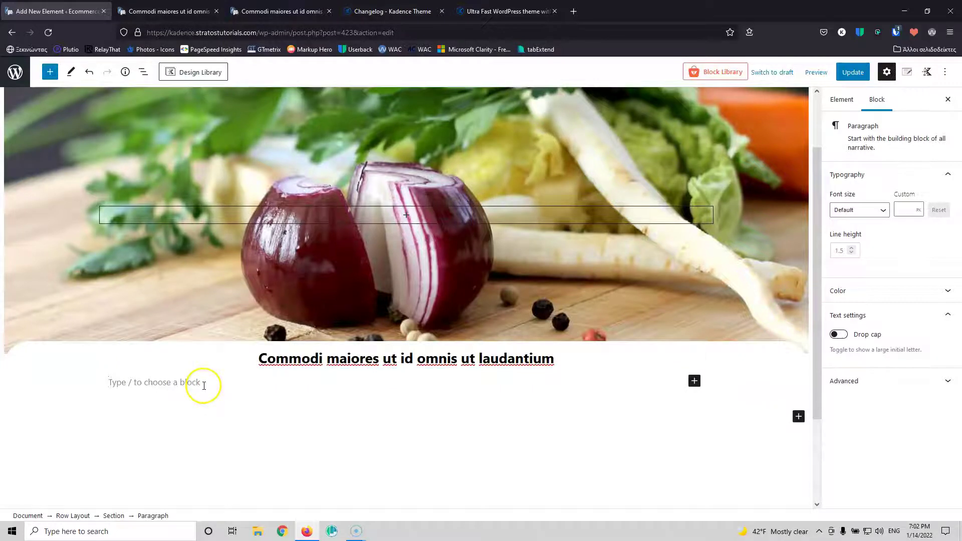
# Step: Add an Advanced Heading below the post title and insert the current post's Post Date as dynamic content
pyautogui.click(181, 351)
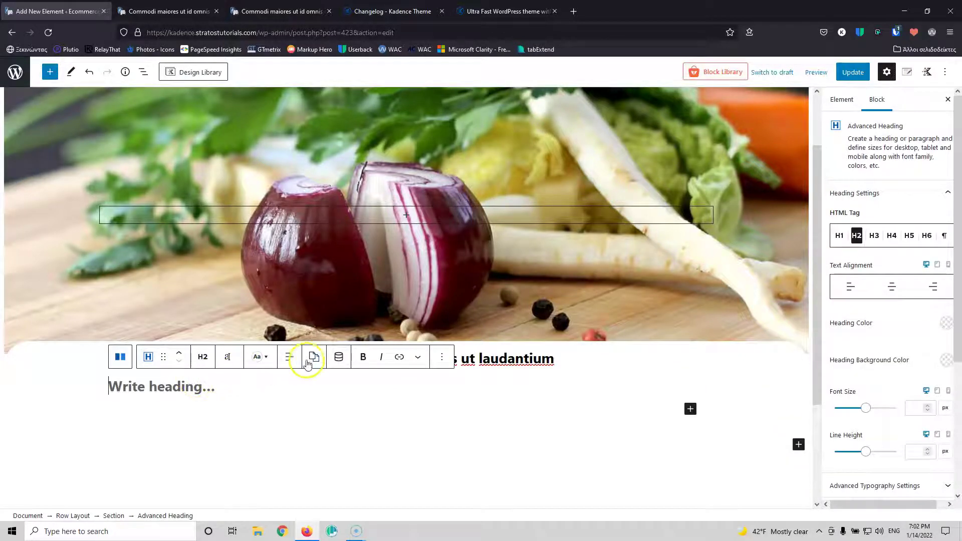
pyautogui.click(339, 357)
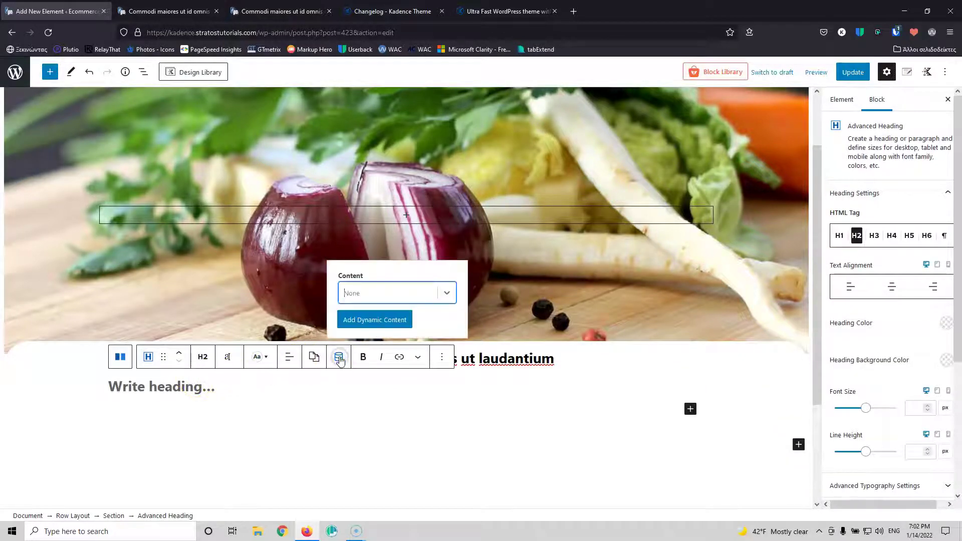
pyautogui.click(437, 301)
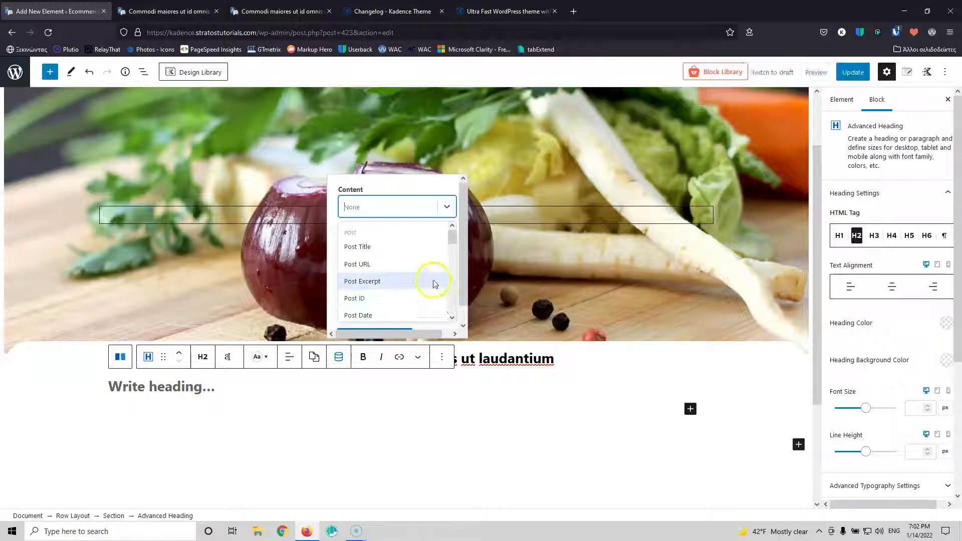
pyautogui.click(398, 315)
pyautogui.click(392, 319)
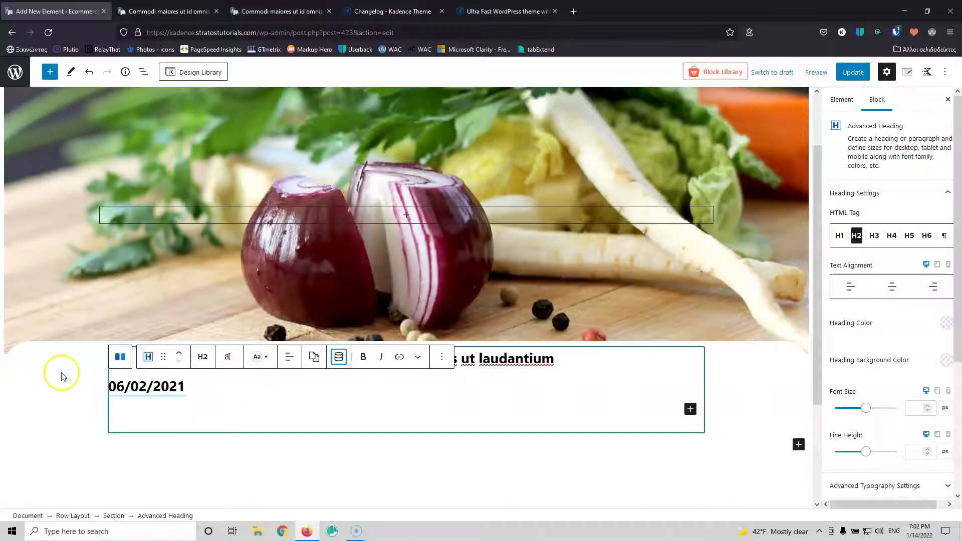
# Step: Add the text "Published on" after the dynamic date in the new heading
pyautogui.click(111, 386)
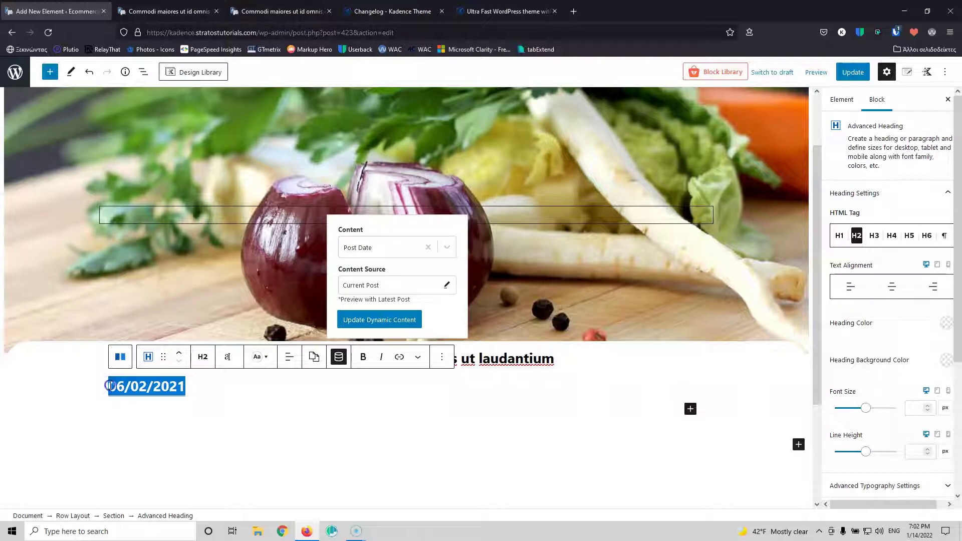
pyautogui.click(193, 386)
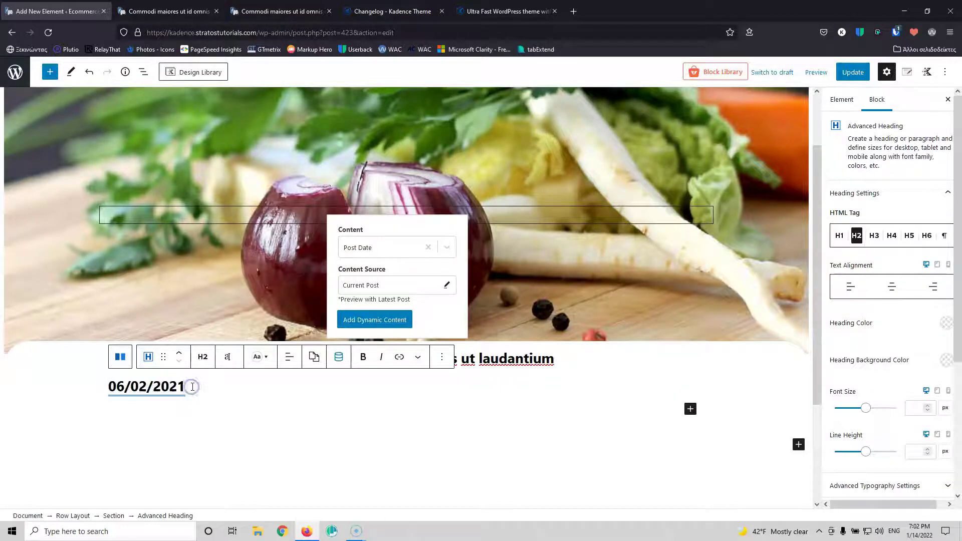
pyautogui.write('Published on')
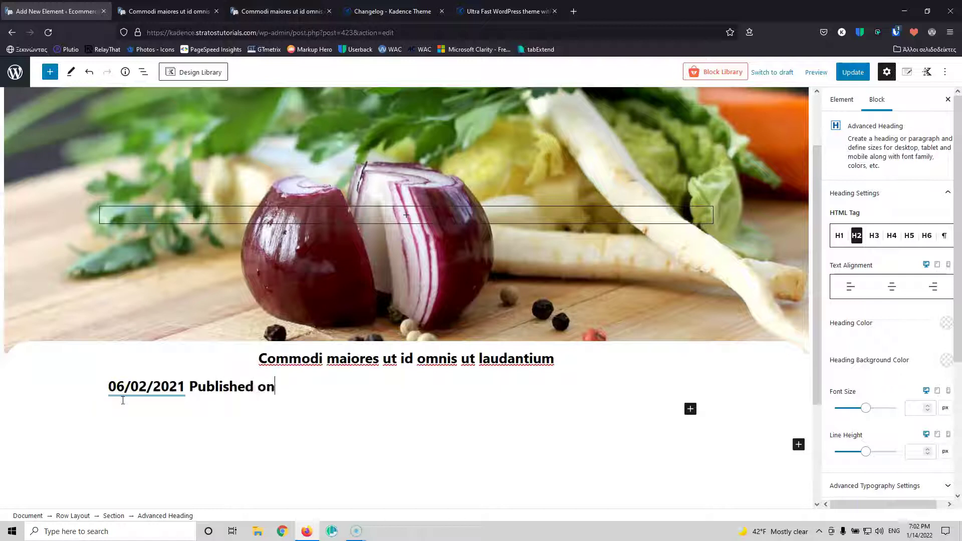
# Step: Move the dynamic date behind the "Published on" text and update the element
pyautogui.click(79, 395)
pyautogui.click(128, 386)
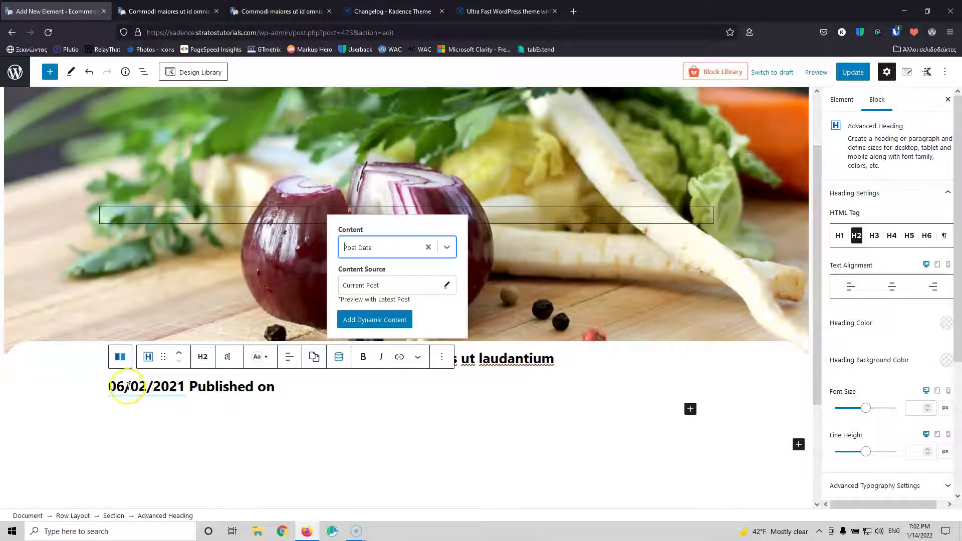
pyautogui.click(151, 390)
pyautogui.click(152, 389)
pyautogui.hotkey('ctrl', 'c')
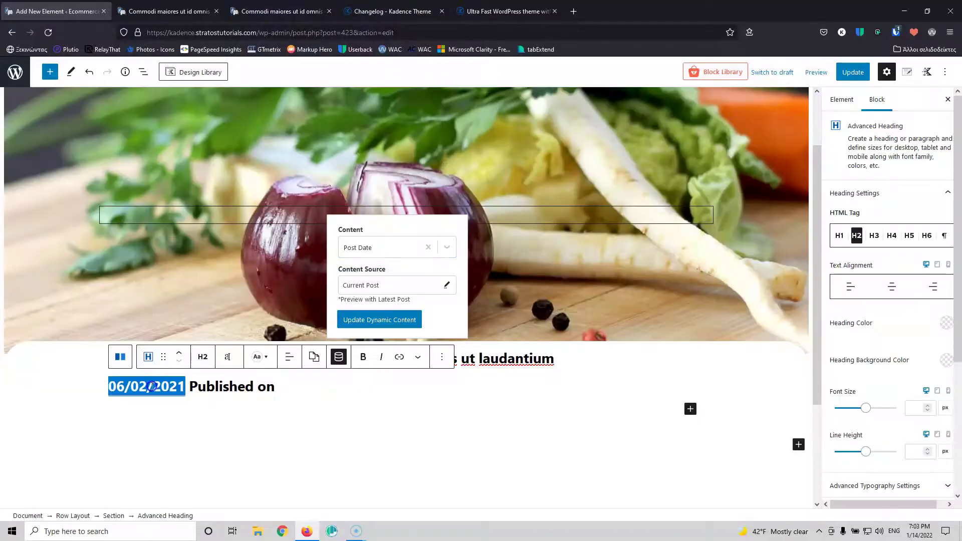
pyautogui.click(151, 387)
pyautogui.press('BackSpace')
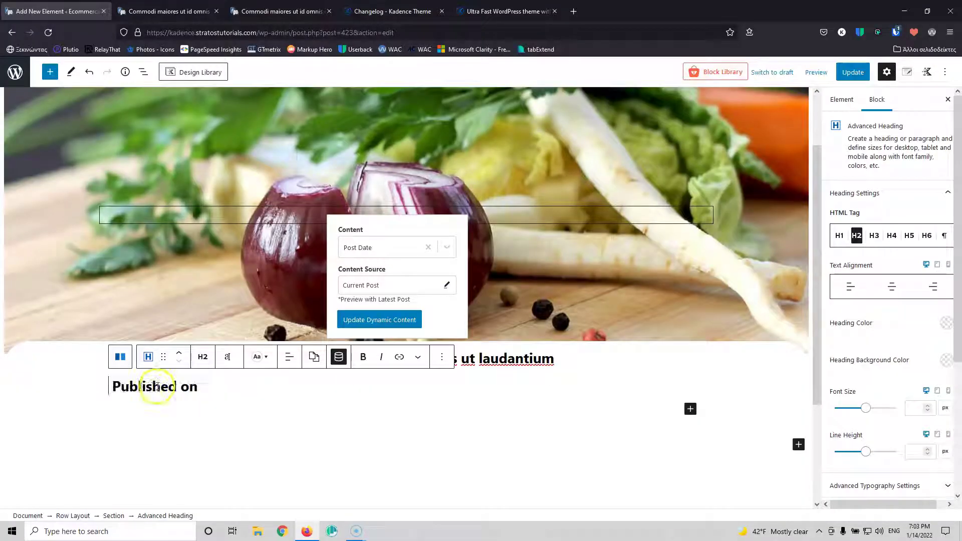
pyautogui.click(210, 390)
pyautogui.hotkey('ctrl', 'v')
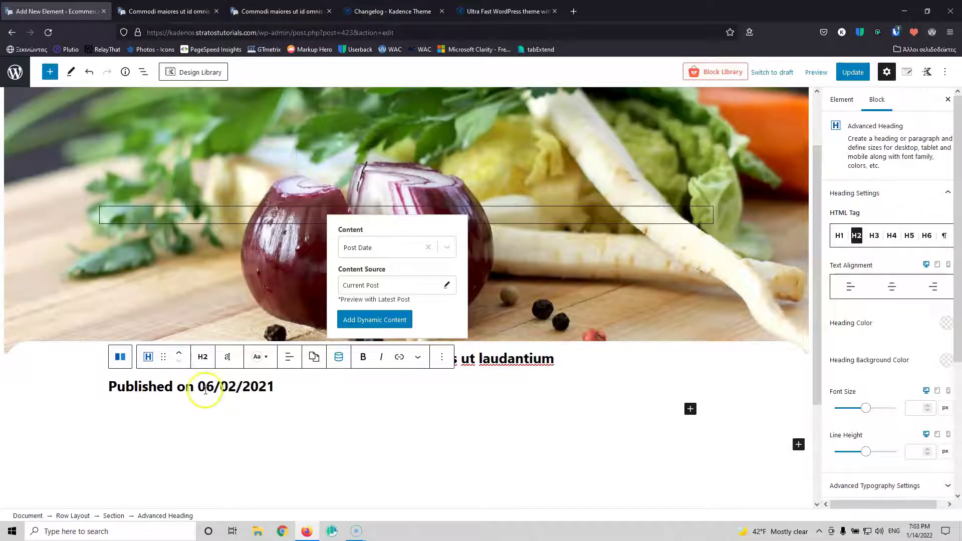
pyautogui.click(842, 73)
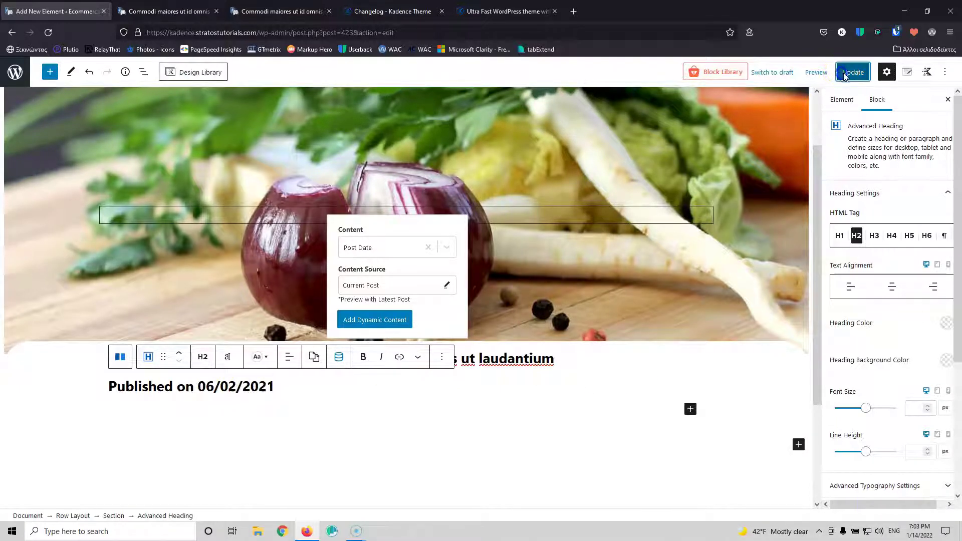
# Step: Reload the live post to check the published date line, and return to the element editor
pyautogui.click(166, 11)
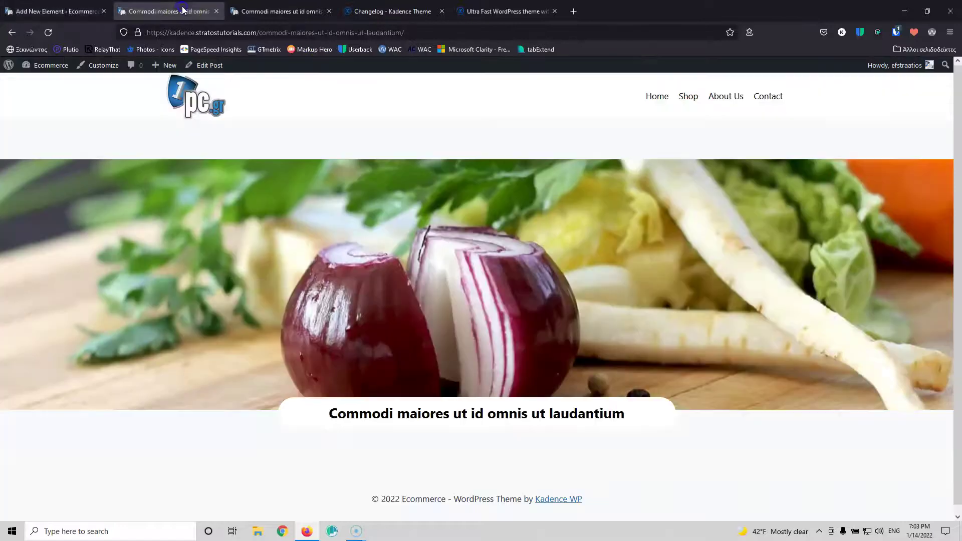
pyautogui.click(49, 32)
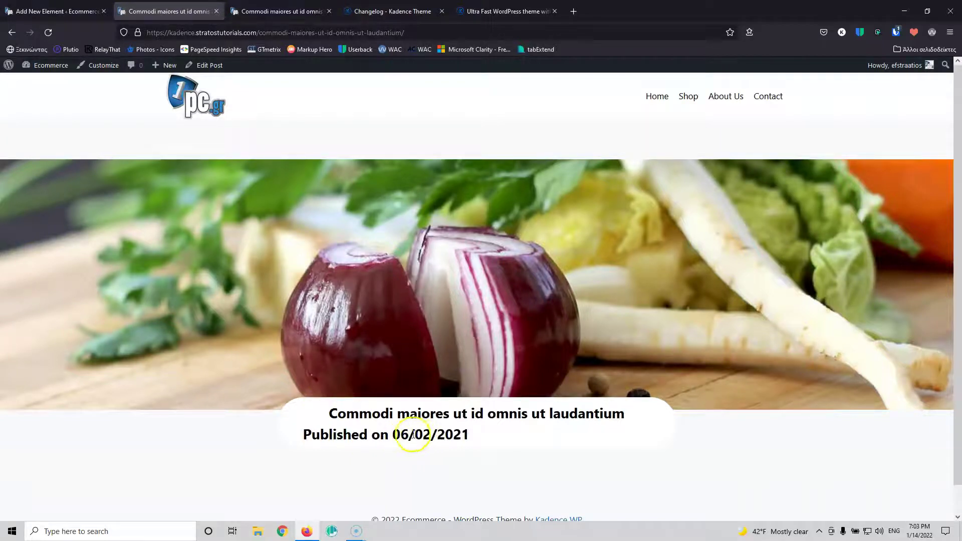
pyautogui.click(76, 14)
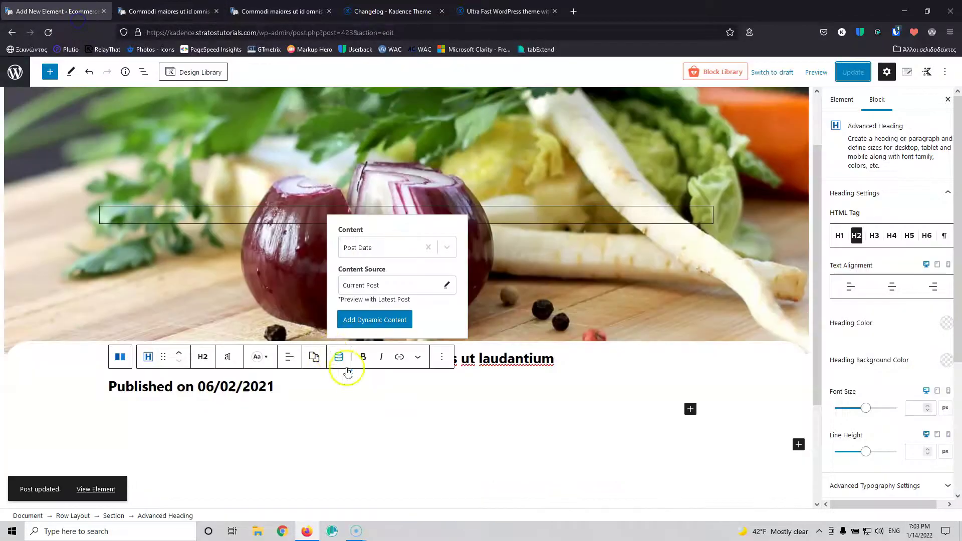
# Step: Change the dynamic post title's heading level to H1
pyautogui.click(512, 358)
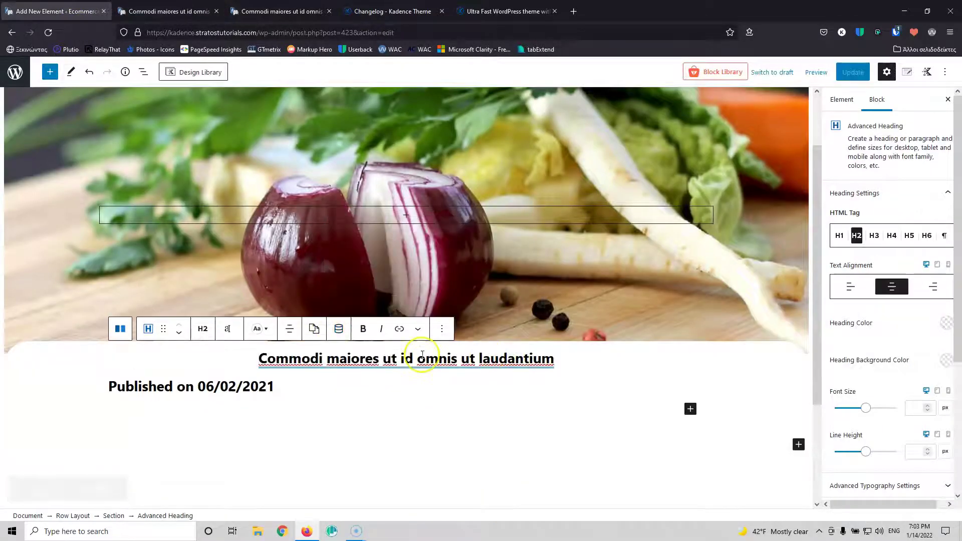
pyautogui.click(204, 330)
pyautogui.click(211, 362)
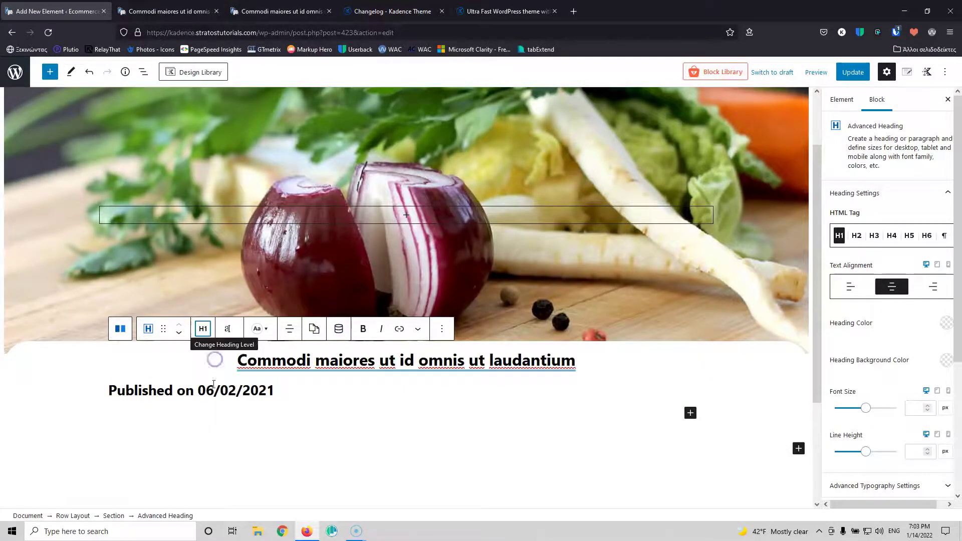
# Step: Set the published date heading to H5 and center its text
pyautogui.hotkey('ctrl', 'z')
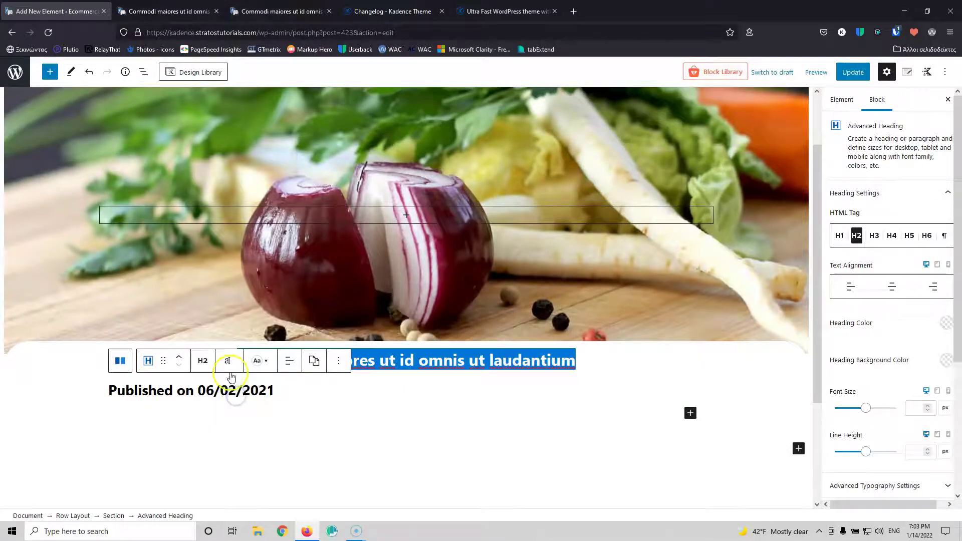
pyautogui.click(203, 361)
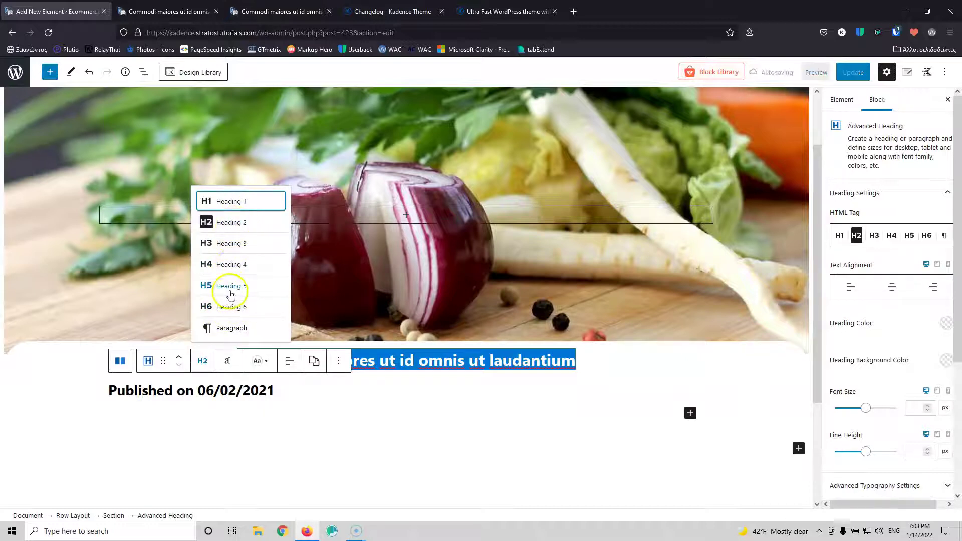
pyautogui.click(230, 288)
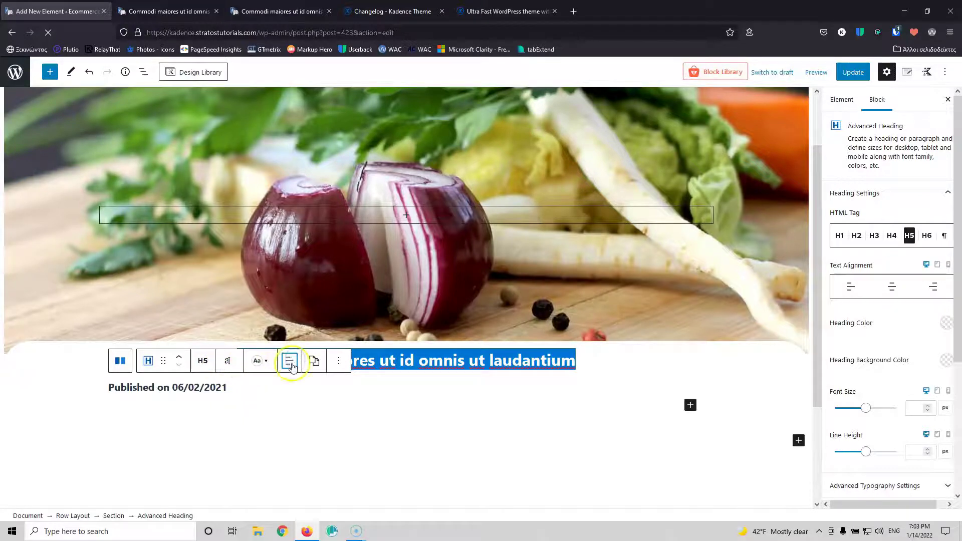
pyautogui.click(279, 373)
pyautogui.click(293, 370)
pyautogui.click(287, 369)
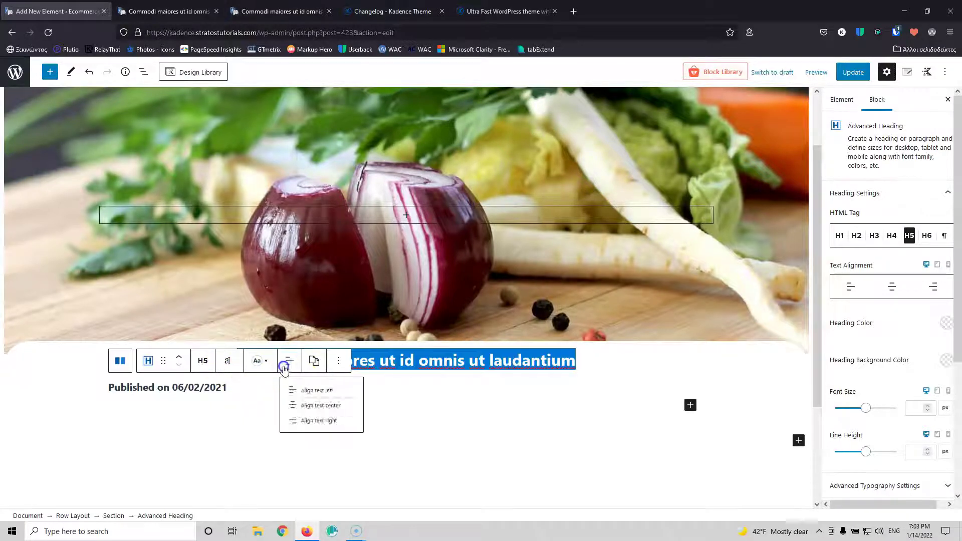
pyautogui.click(311, 414)
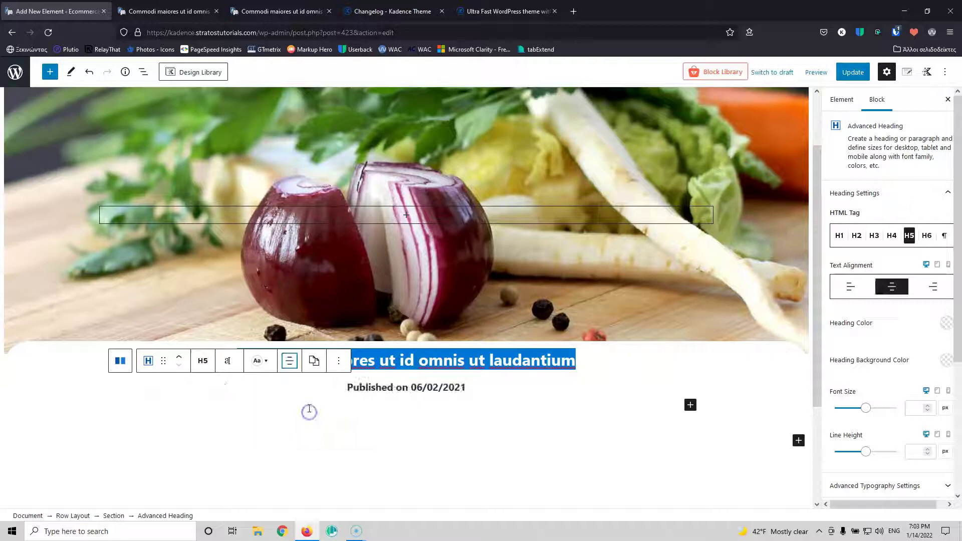
# Step: Append the text "| By" after the date in the published date heading
pyautogui.click(475, 386)
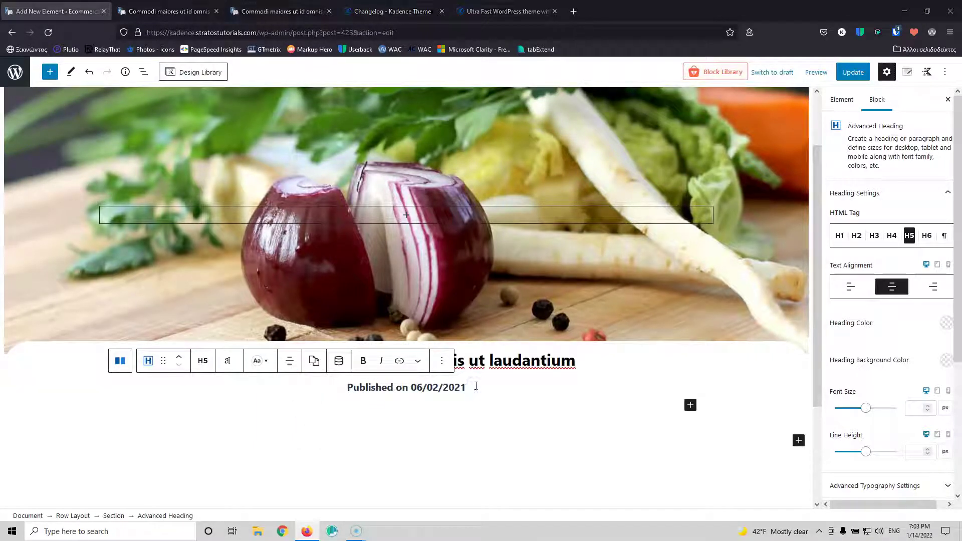
pyautogui.click(482, 386)
pyautogui.write('|')
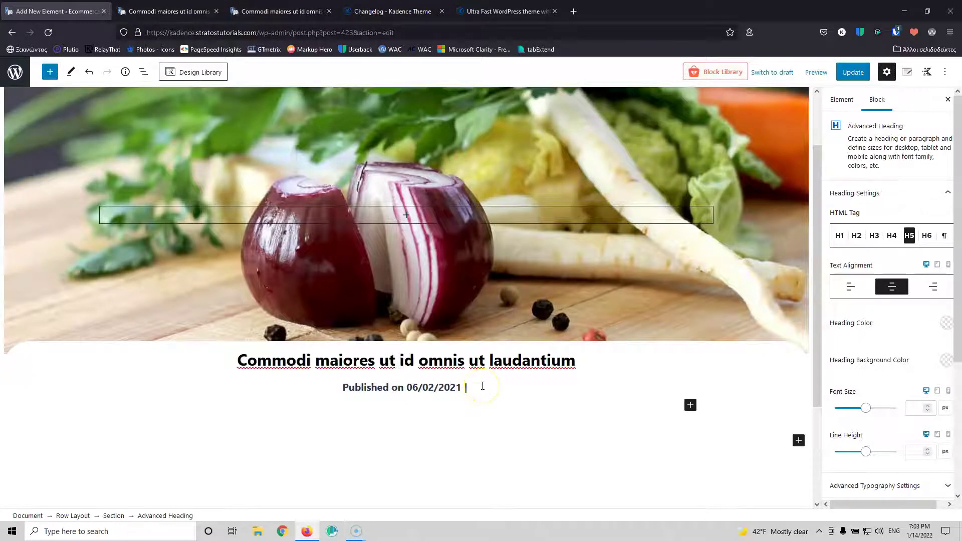
pyautogui.write(' By')
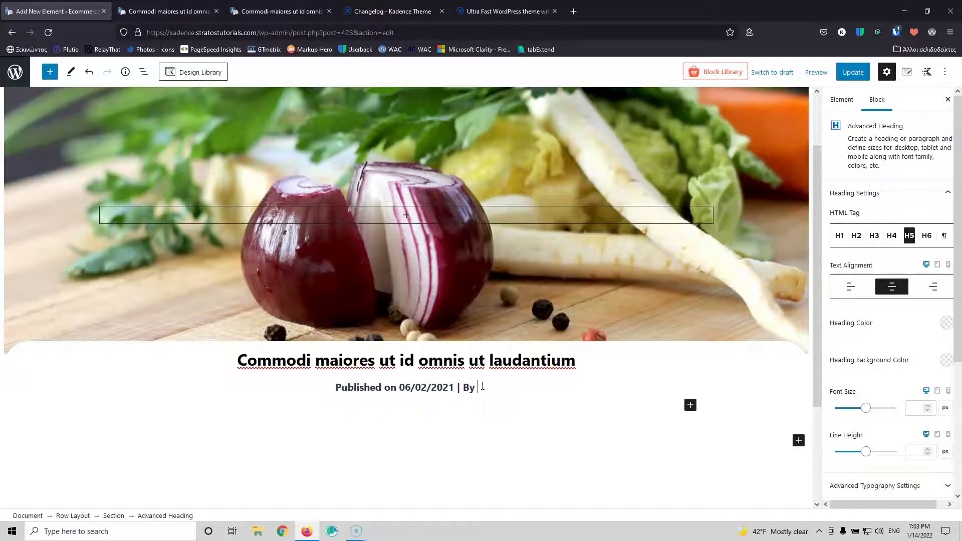
# Step: Insert the Author Display Name as dynamic content after "By" and update the element
pyautogui.click(340, 362)
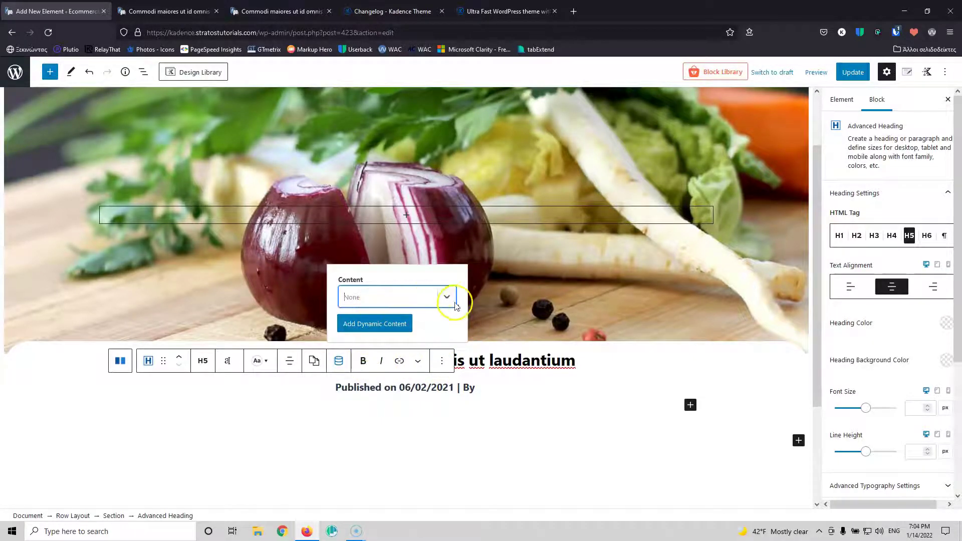
pyautogui.click(448, 299)
pyautogui.scroll(-1, 415, 255)
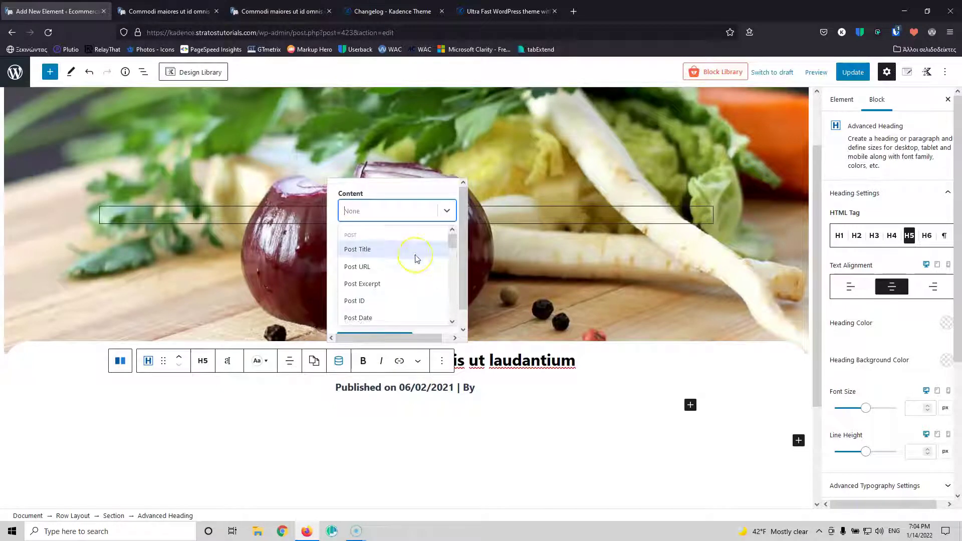
pyautogui.scroll(-2, 415, 257)
pyautogui.scroll(-3, 416, 258)
pyautogui.scroll(-2, 415, 255)
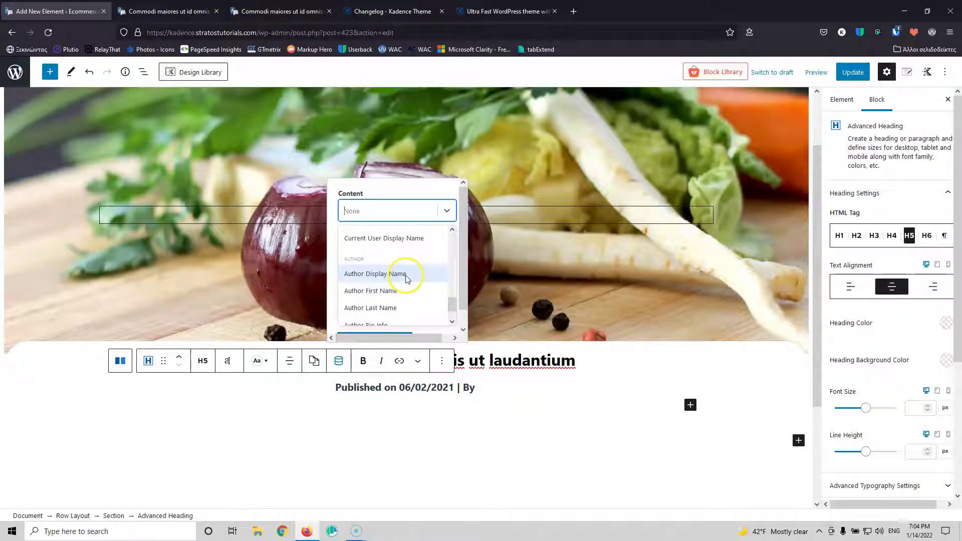
pyautogui.click(404, 275)
pyautogui.click(374, 324)
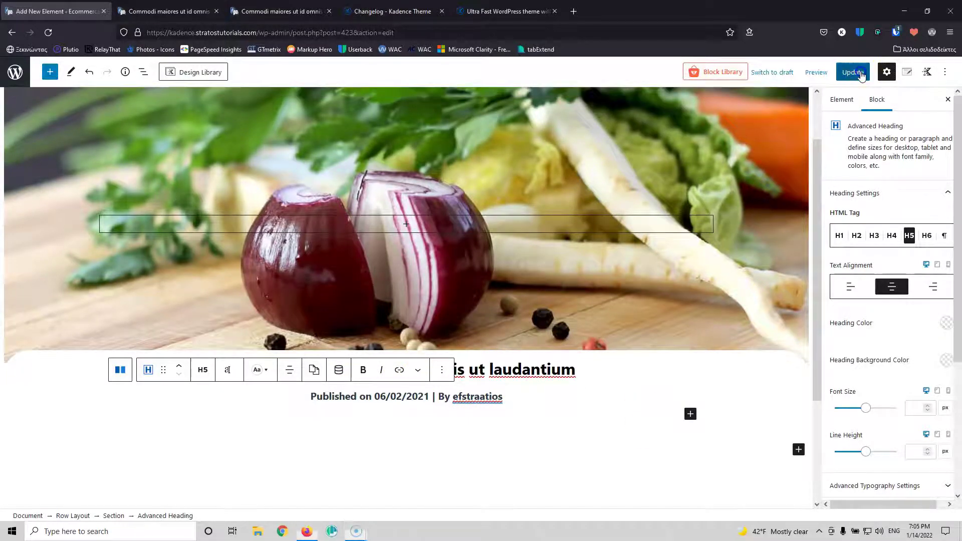
pyautogui.click(853, 72)
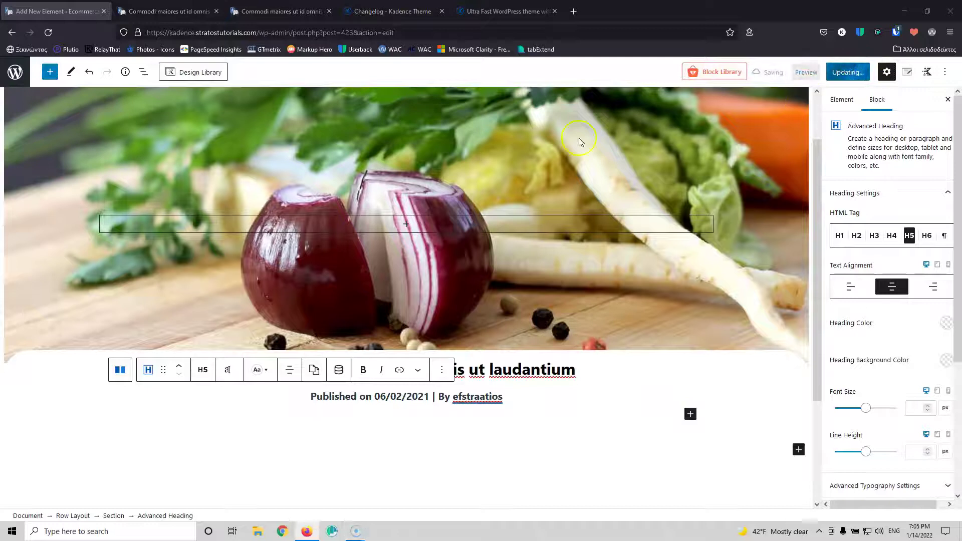
# Step: Reload the live post to check the title with its date and author line, and return to the element editor
pyautogui.click(128, 12)
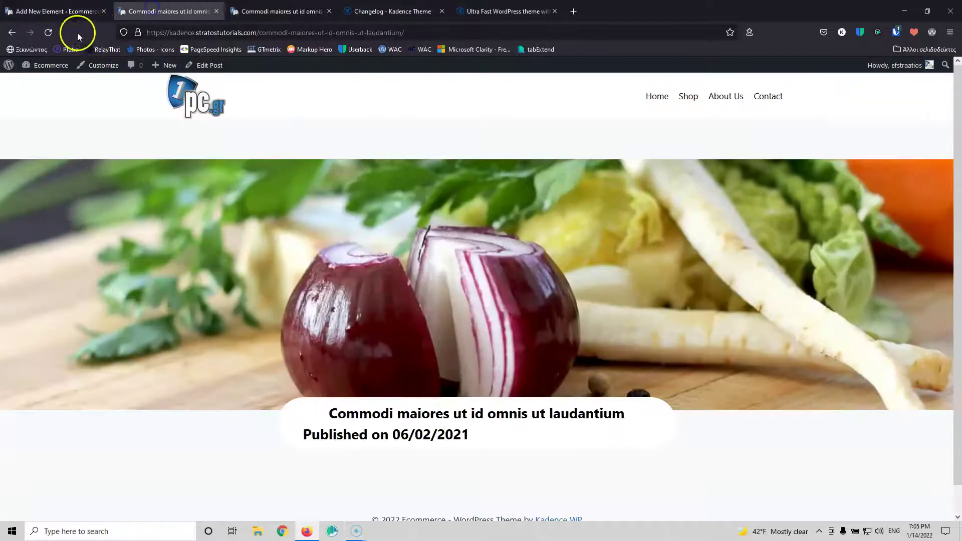
pyautogui.click(50, 33)
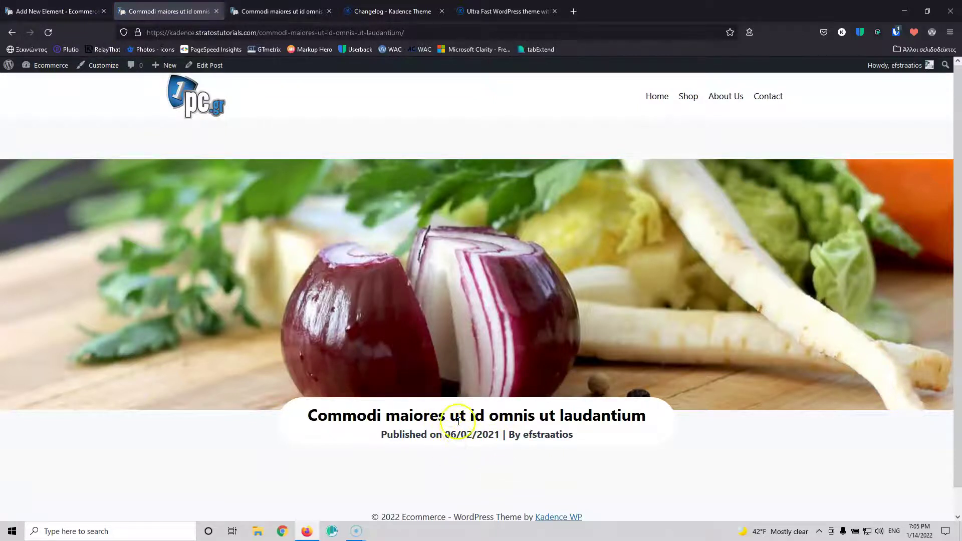
pyautogui.click(65, 12)
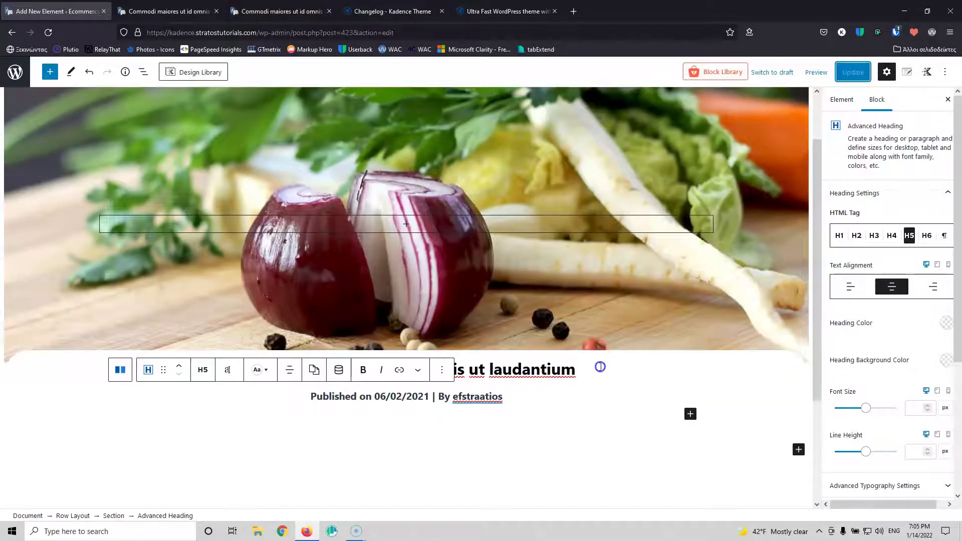
# Step: Set the top margin of the row holding the title and date line to -40 px
pyautogui.click(73, 516)
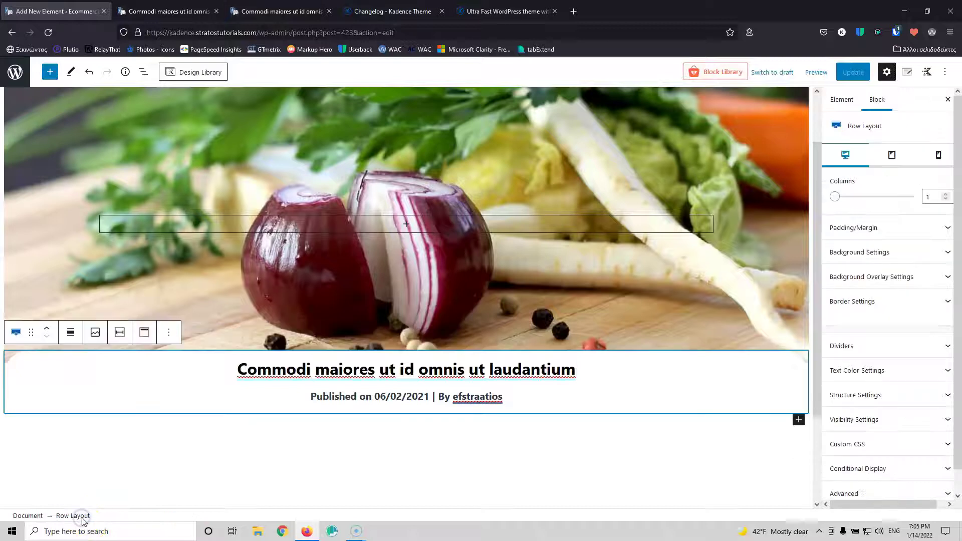
pyautogui.click(886, 227)
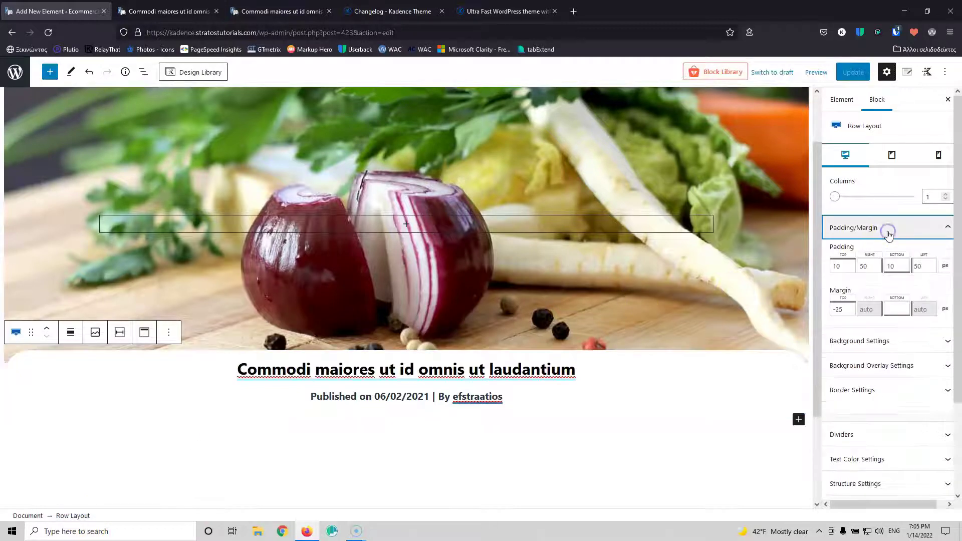
pyautogui.click(847, 308)
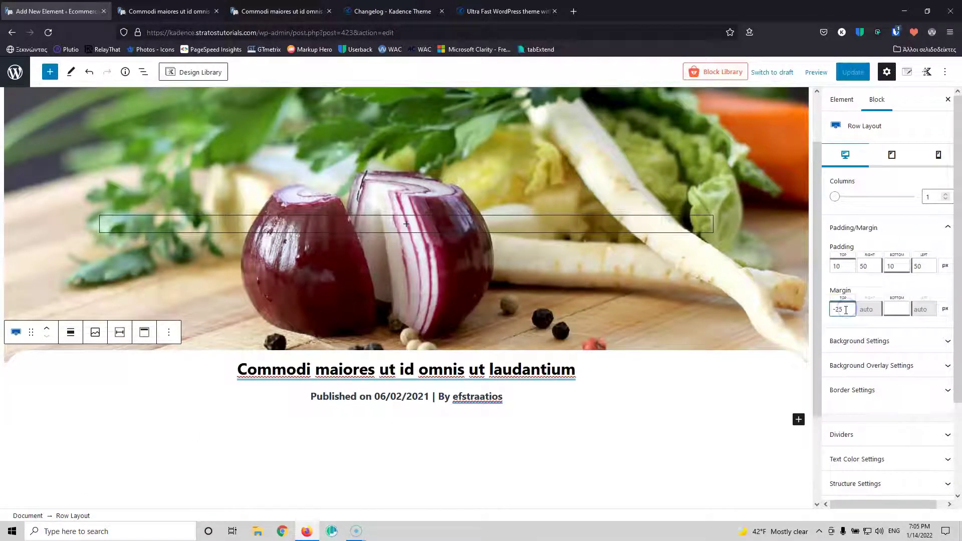
pyautogui.press('Down')
pyautogui.press('Down')
pyautogui.press('Down')
pyautogui.press('Down')
pyautogui.press('Down')
pyautogui.press('Down')
pyautogui.press('Down')
pyautogui.press('Down')
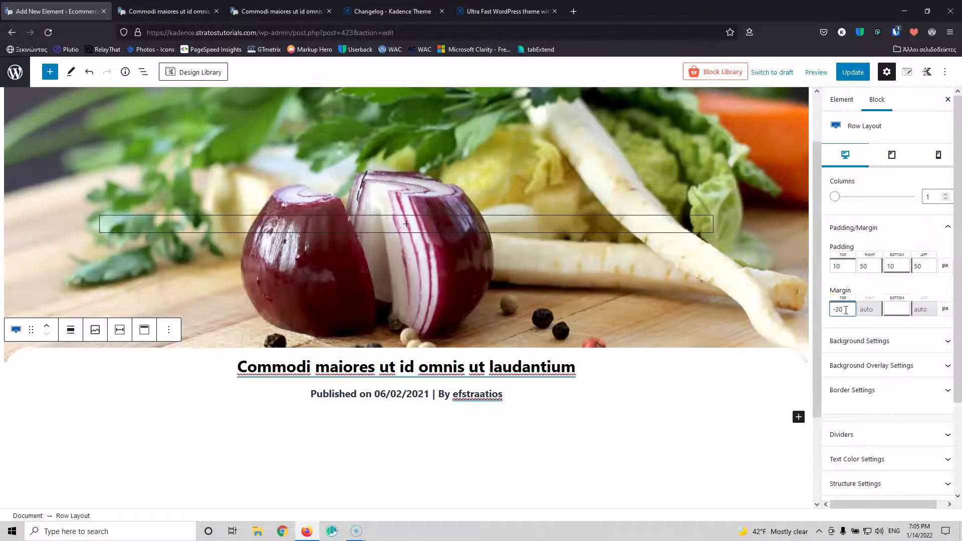
pyautogui.press('Down')
pyautogui.press('Down')
pyautogui.press('Down')
pyautogui.press('Down')
pyautogui.press('Down')
pyautogui.press('Down')
pyautogui.press('Down')
# Step: Set the bottom margin of the H1 post title heading to 20 px
pyautogui.click(452, 390)
pyautogui.click(546, 362)
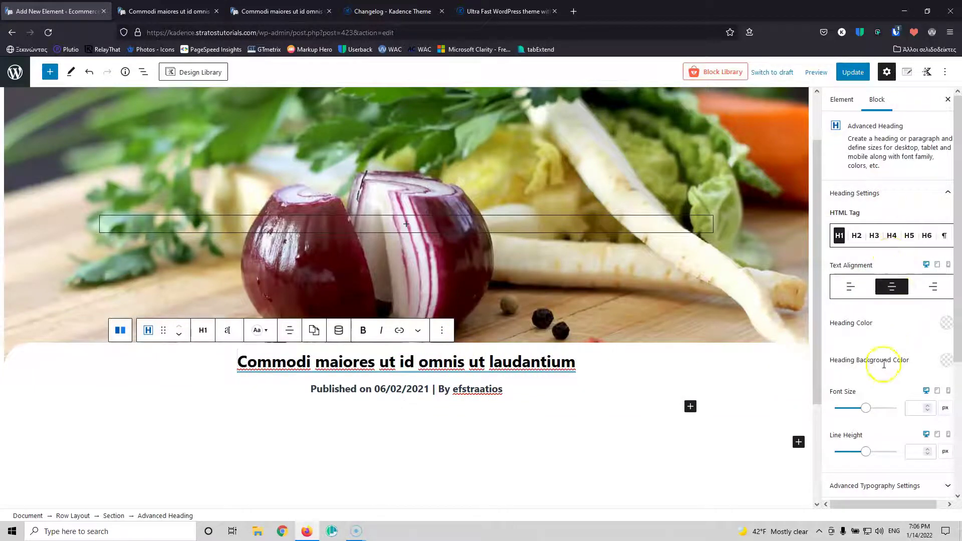
pyautogui.scroll(-4, 884, 364)
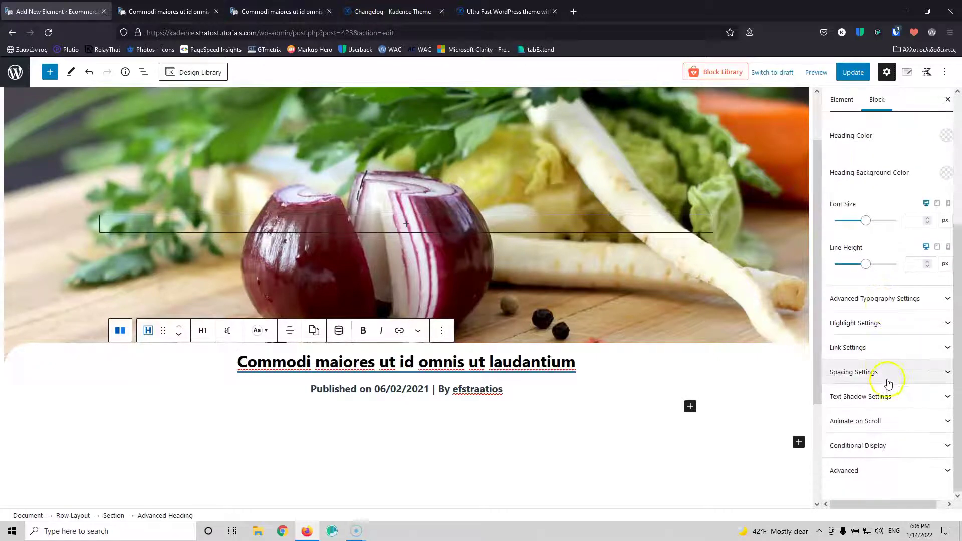
pyautogui.click(892, 371)
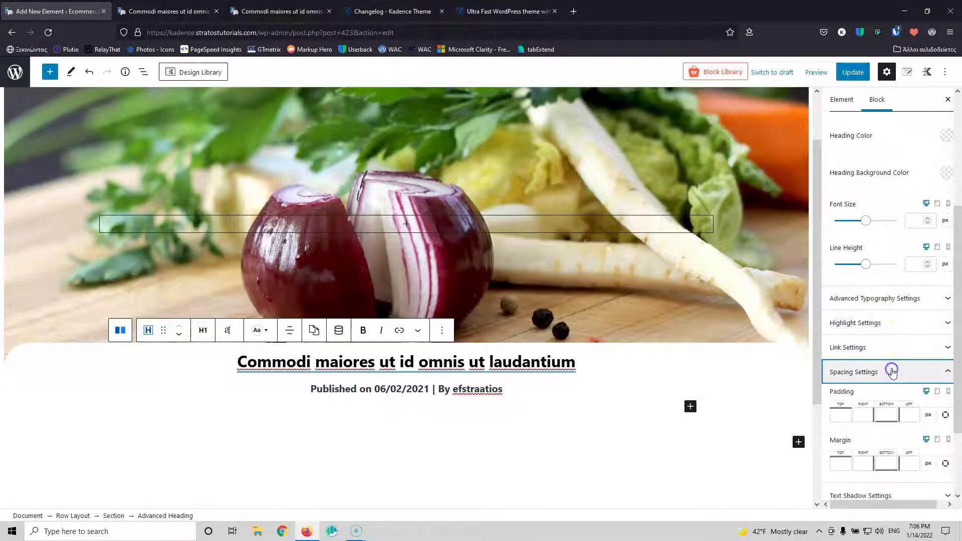
pyautogui.click(885, 458)
pyautogui.write('10')
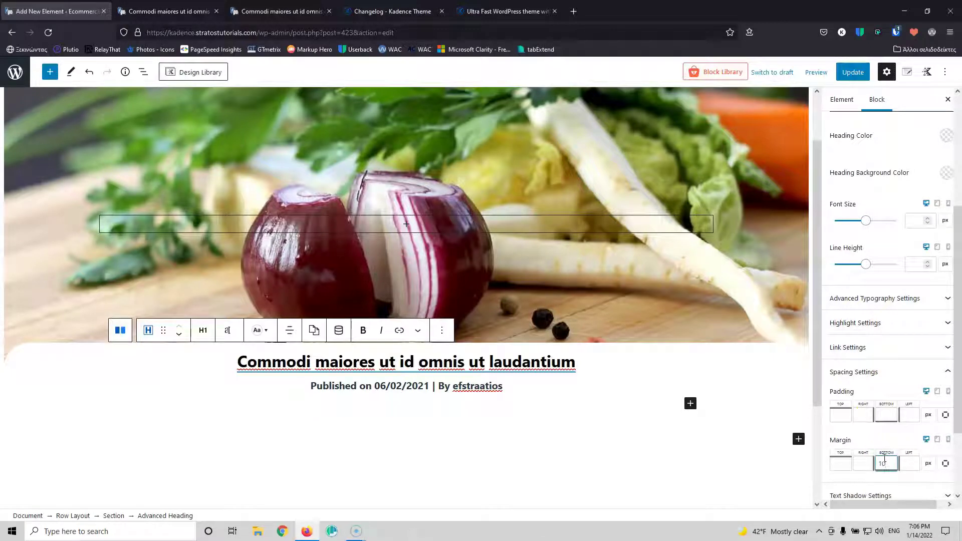
pyautogui.write('20')
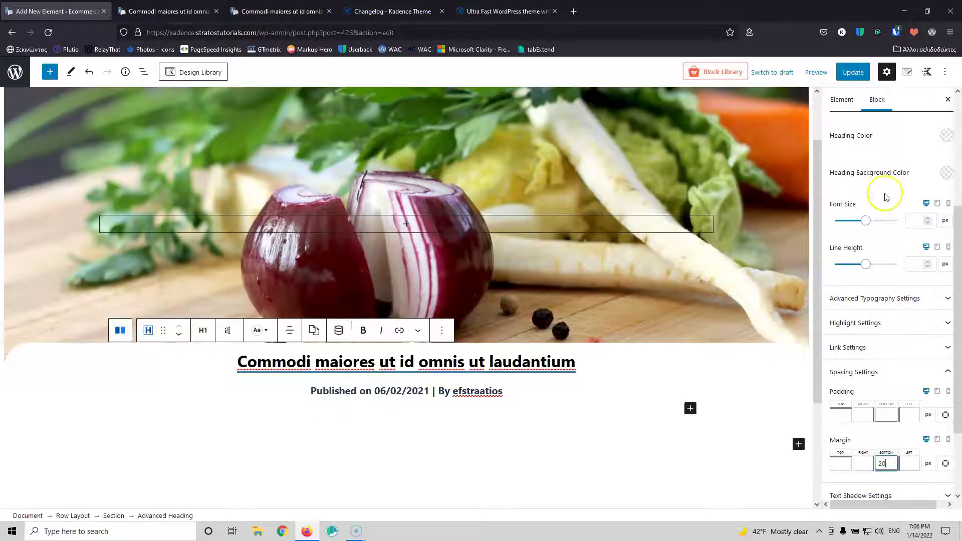
# Step: Update the element, reload the live post to check the title row's spacing, and return to the element editor
pyautogui.click(848, 72)
pyautogui.click(171, 9)
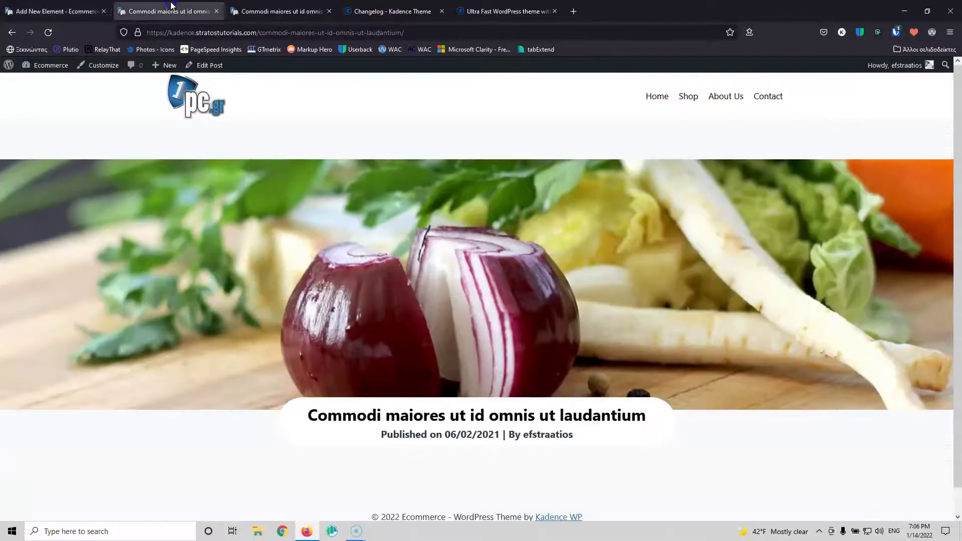
pyautogui.click(48, 32)
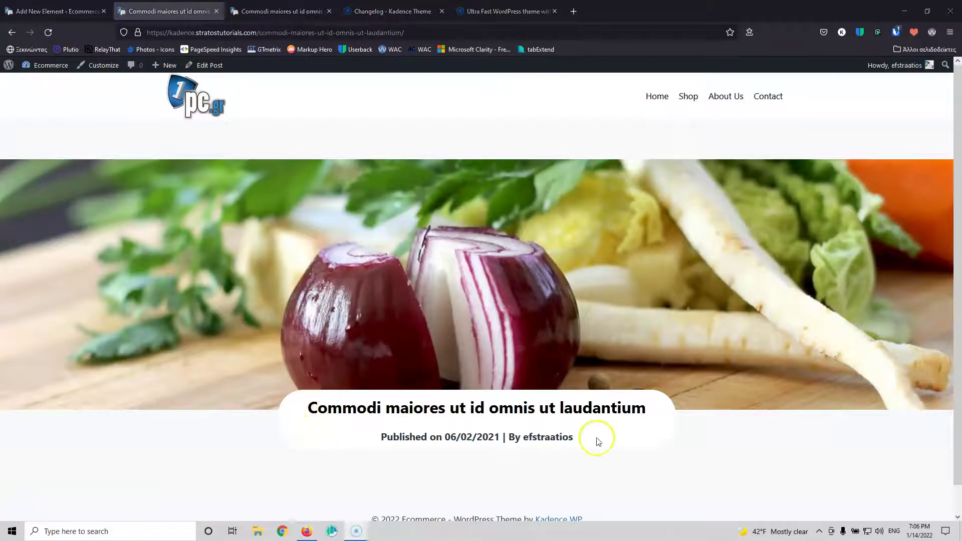
pyautogui.click(100, 11)
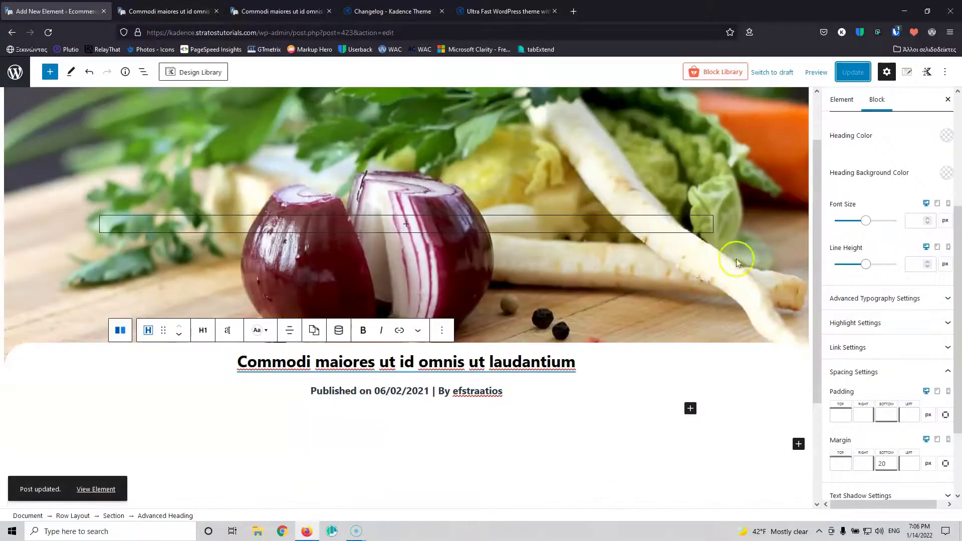
# Step: Give the title row a black border color with a top border width of 1 px
pyautogui.scroll(4, 887, 296)
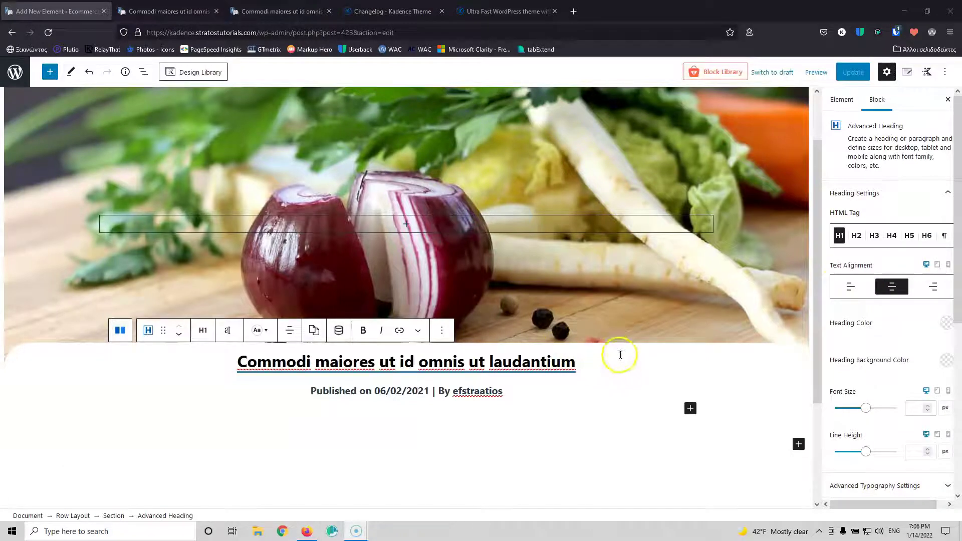
pyautogui.click(83, 517)
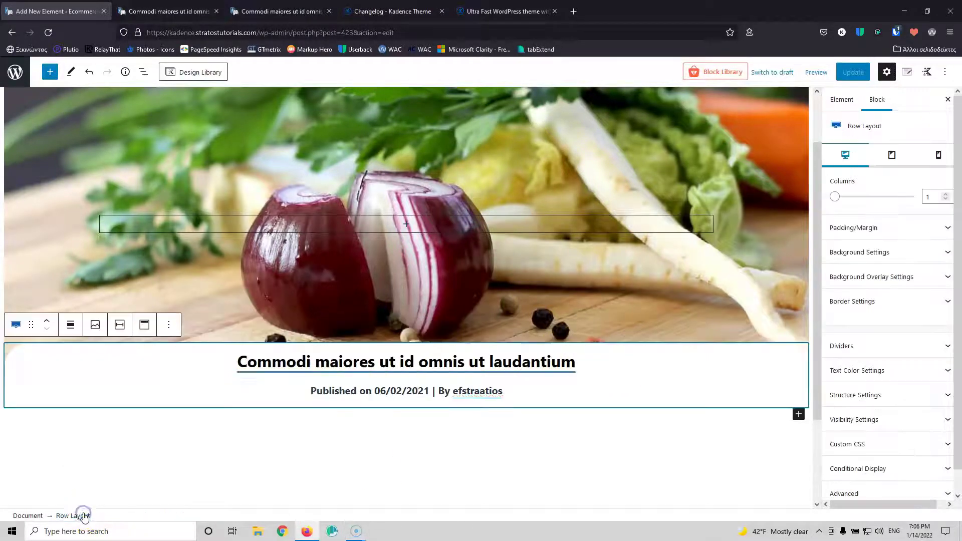
pyautogui.click(882, 302)
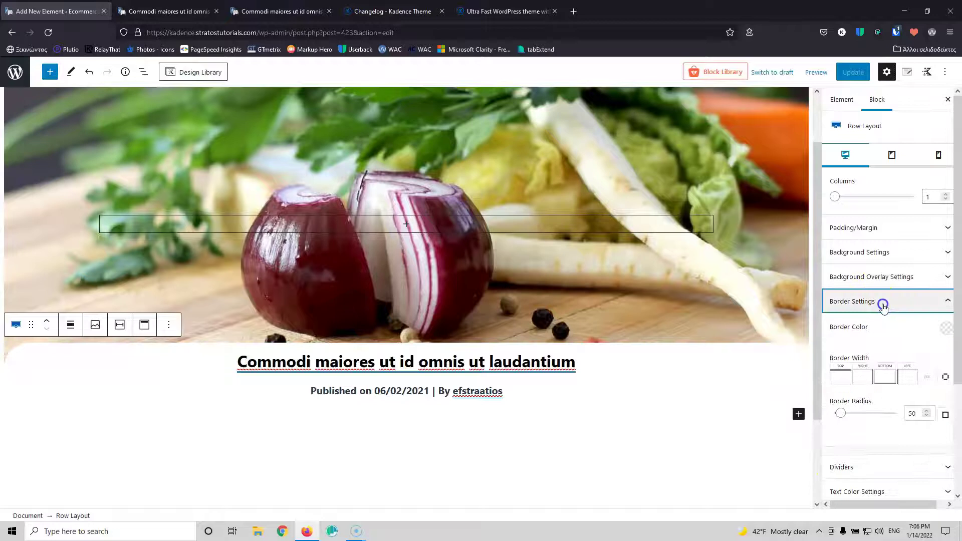
pyautogui.click(946, 328)
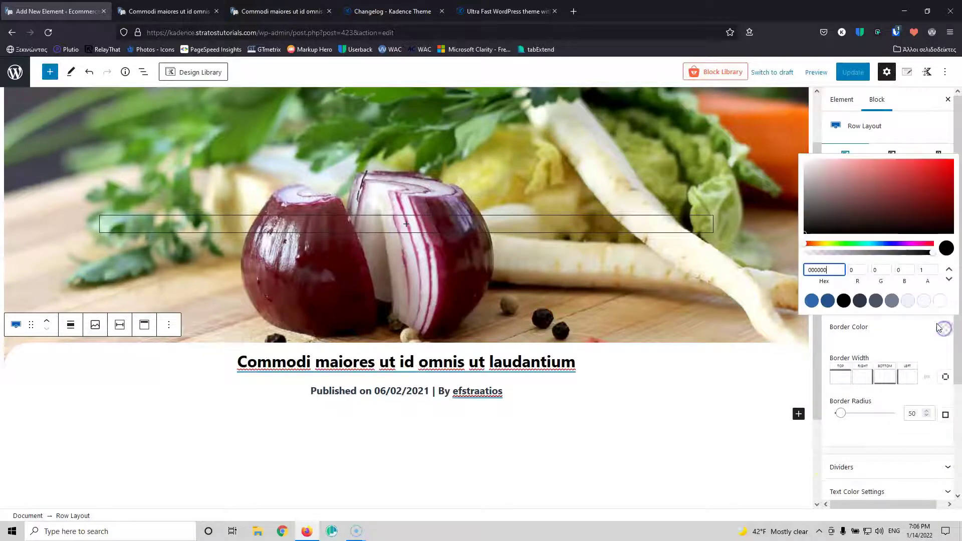
pyautogui.click(845, 303)
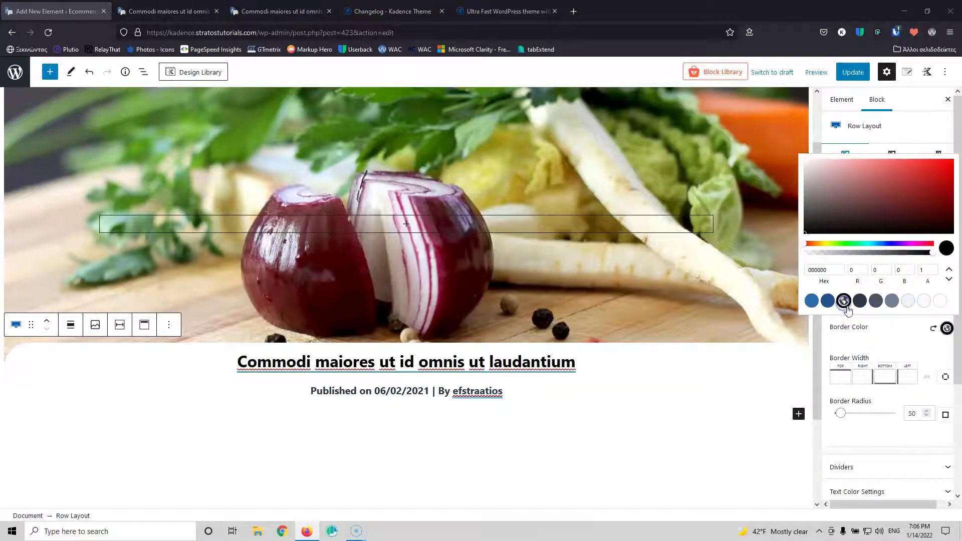
pyautogui.click(842, 379)
pyautogui.write('1')
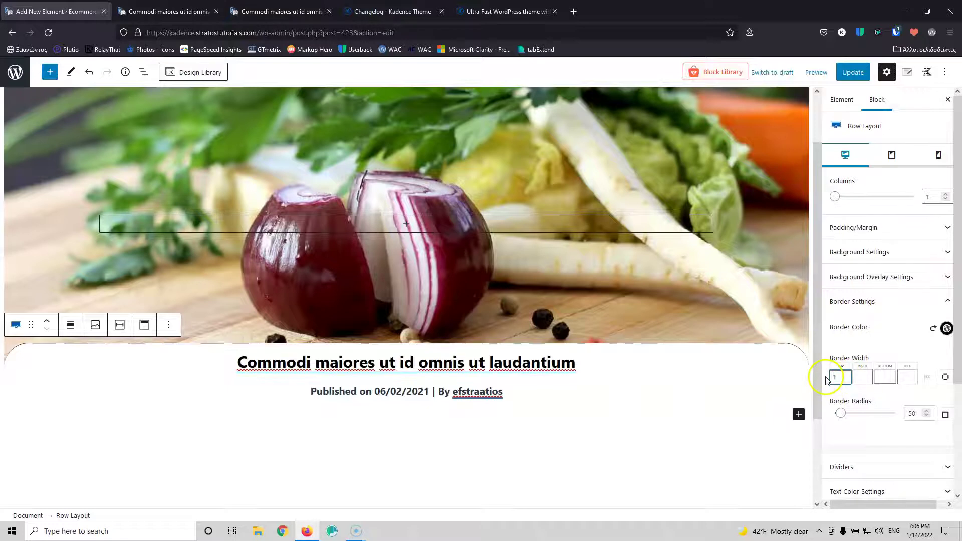
# Step: Update the element, reload the live post to check the top border, and return to the element editor
pyautogui.click(856, 74)
pyautogui.click(173, 11)
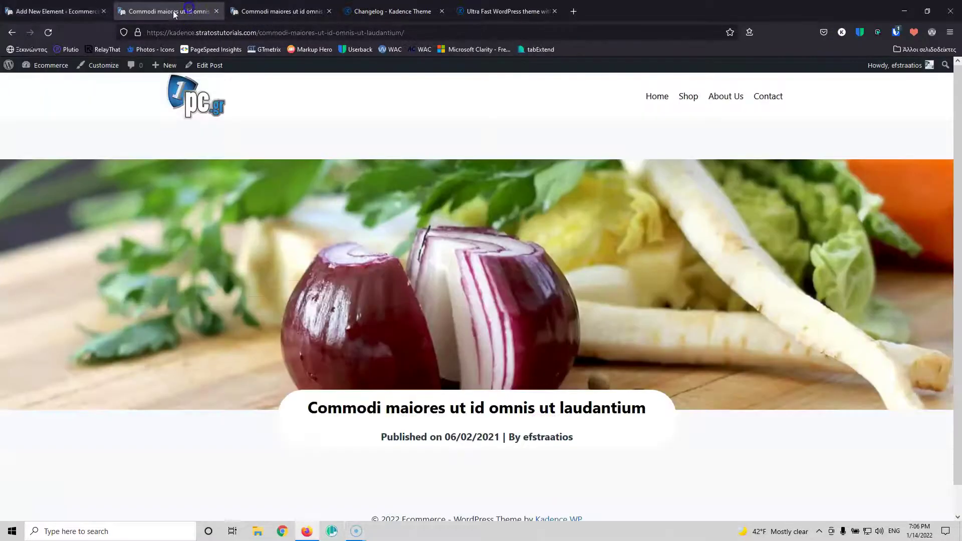
pyautogui.click(50, 33)
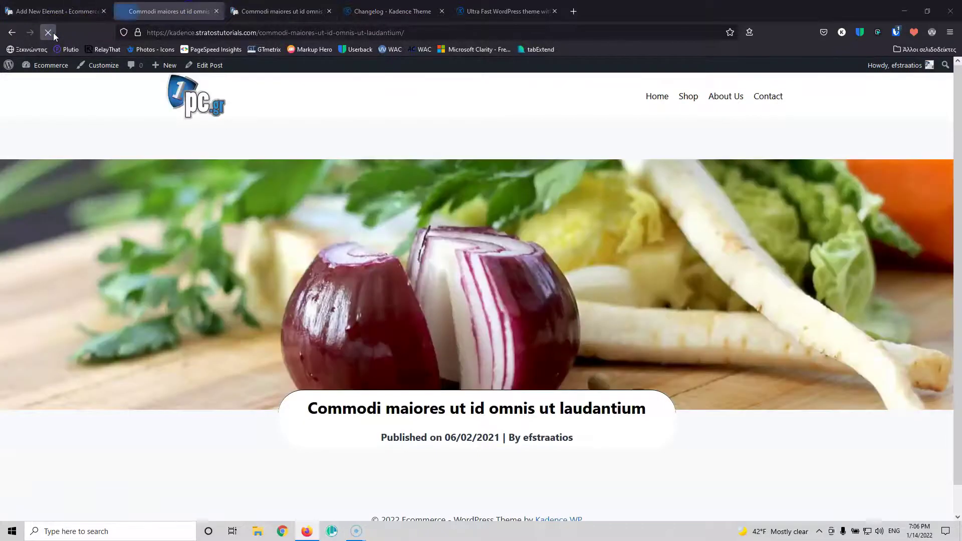
pyautogui.click(41, 15)
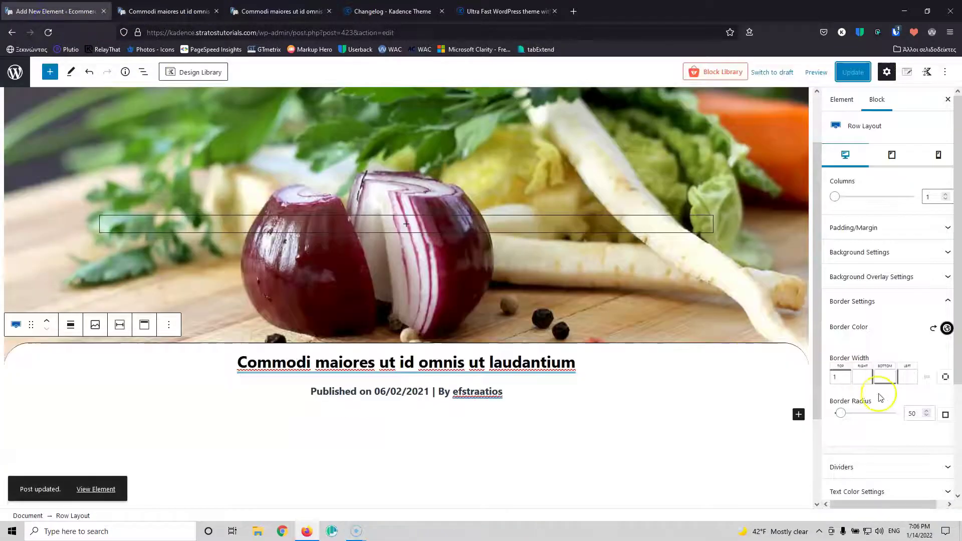
# Step: Apply a linked border width of 1 px to all sides of the title row and update the element
pyautogui.click(945, 381)
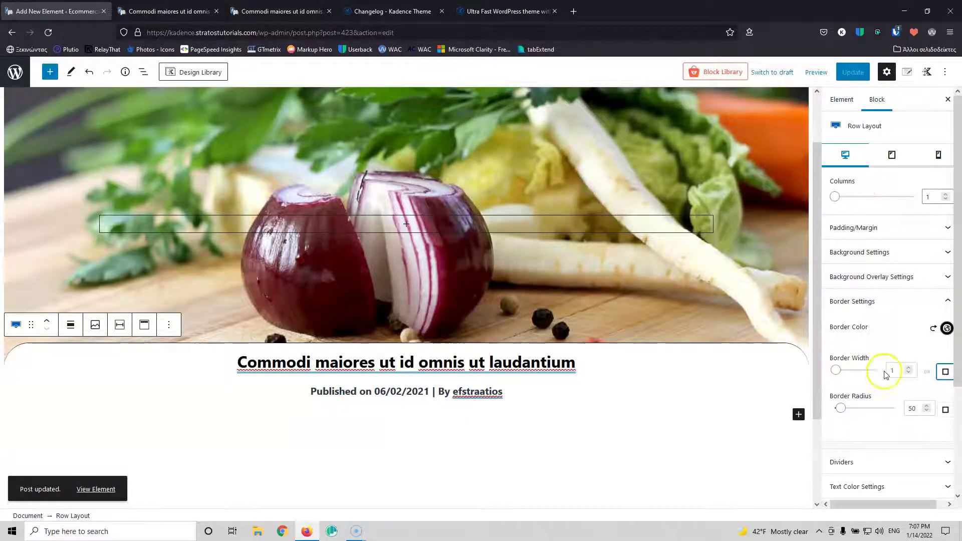
pyautogui.click(908, 368)
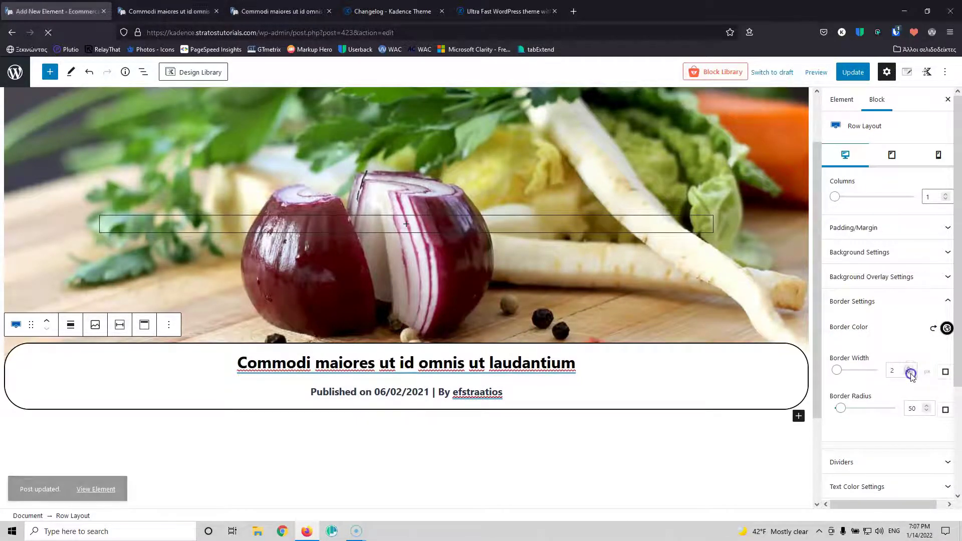
pyautogui.click(847, 74)
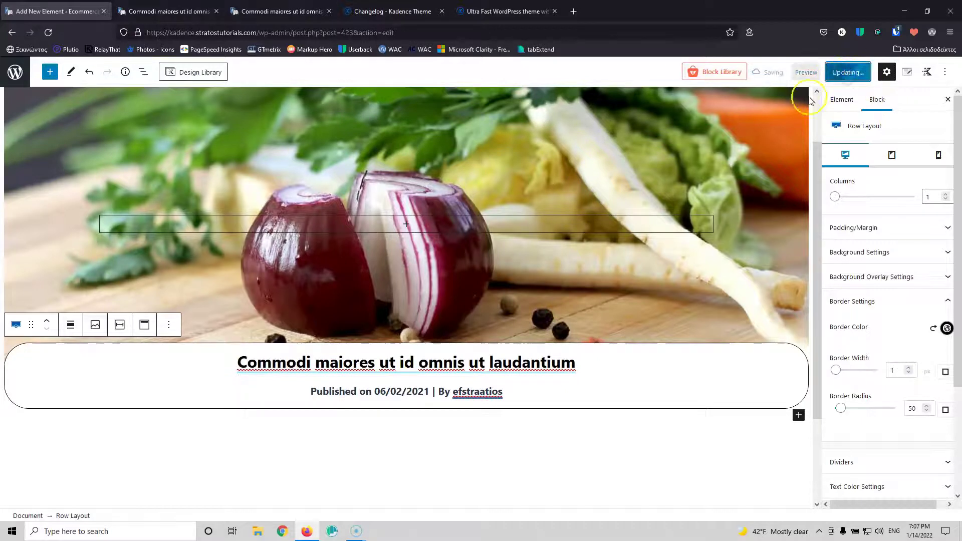
# Step: Reload the live post to check the border around the title row, and return to the element editor
pyautogui.click(194, 7)
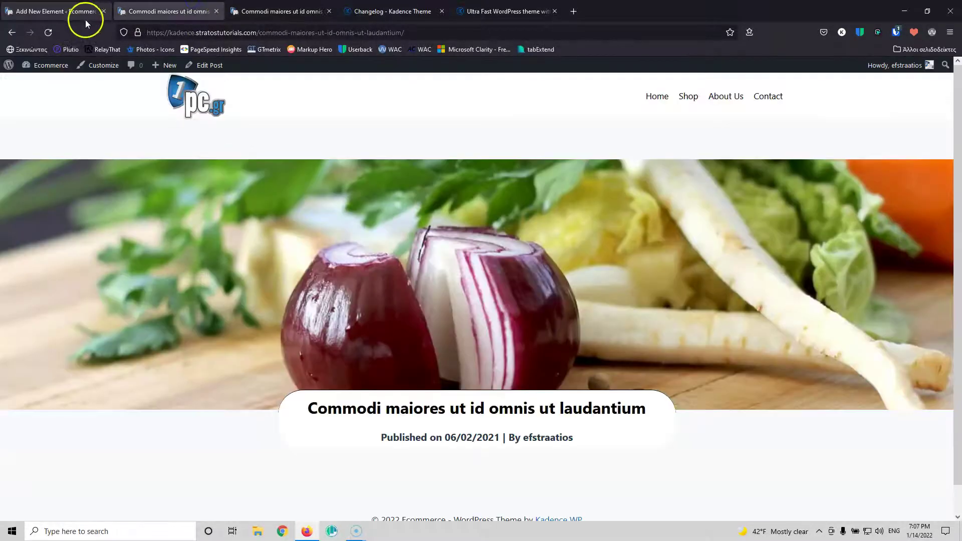
pyautogui.click(48, 32)
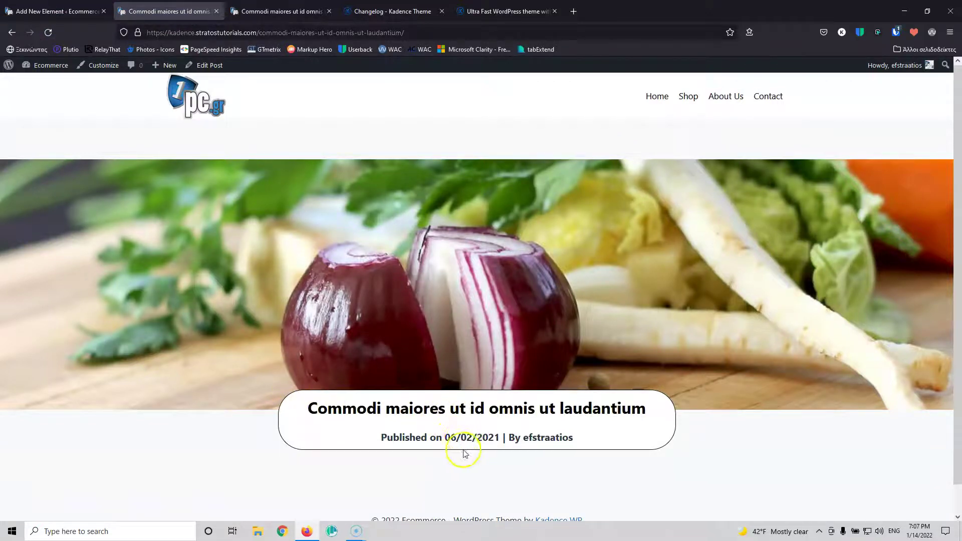
pyautogui.click(75, 11)
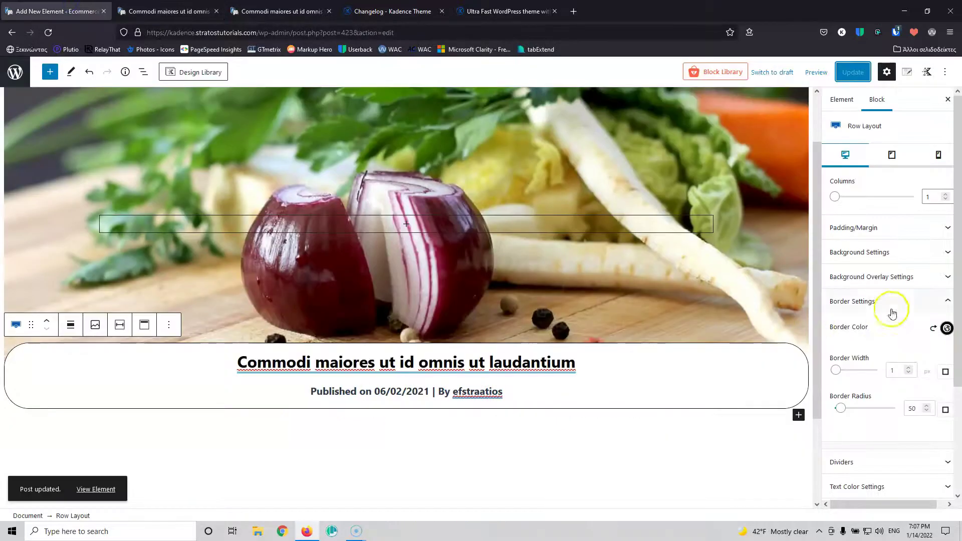
# Step: Set the title row's bottom padding to 15 px and update the element
pyautogui.click(892, 228)
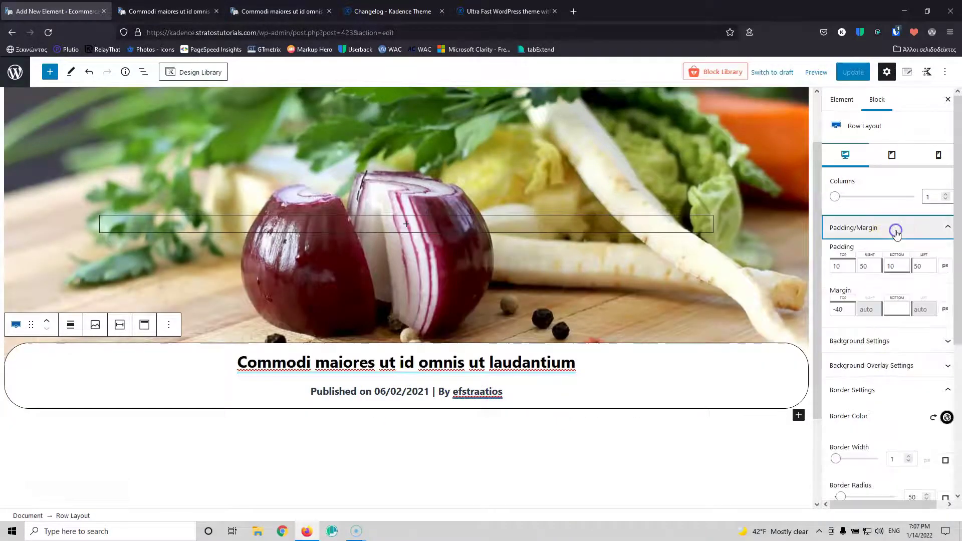
pyautogui.click(895, 264)
pyautogui.press('BackSpace')
pyautogui.write('5')
pyautogui.click(853, 72)
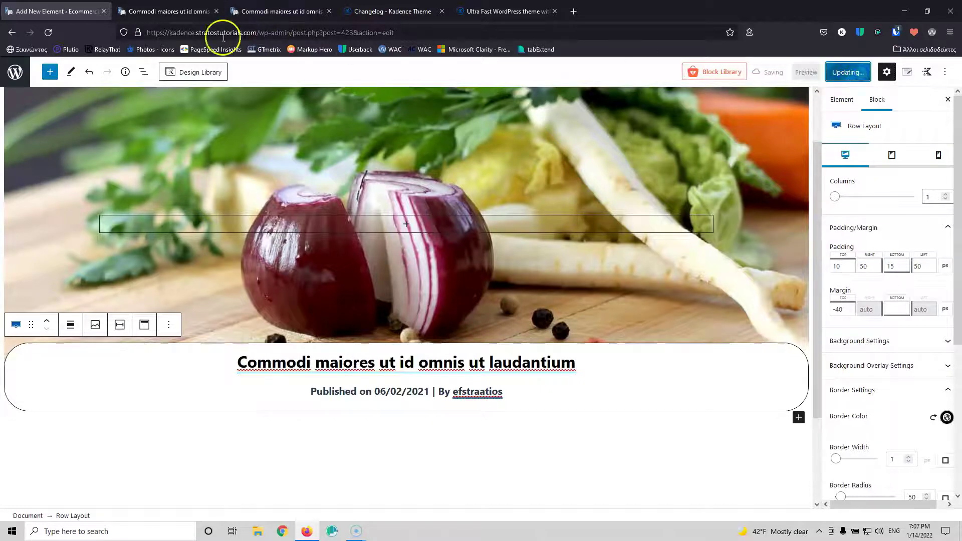
# Step: Reload the live post to check the title row's bottom padding, and return to the element editor
pyautogui.click(156, 10)
pyautogui.click(50, 31)
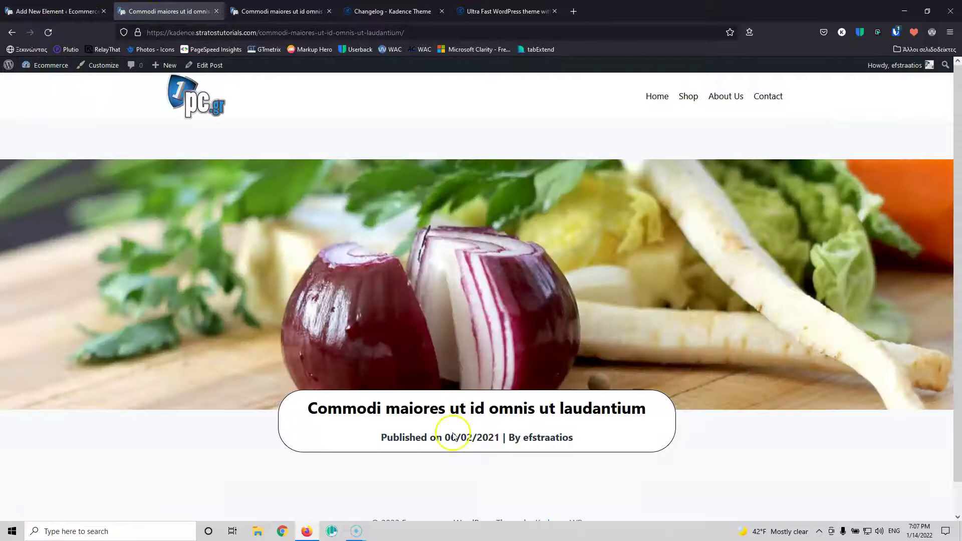
pyautogui.scroll(-1, 441, 400)
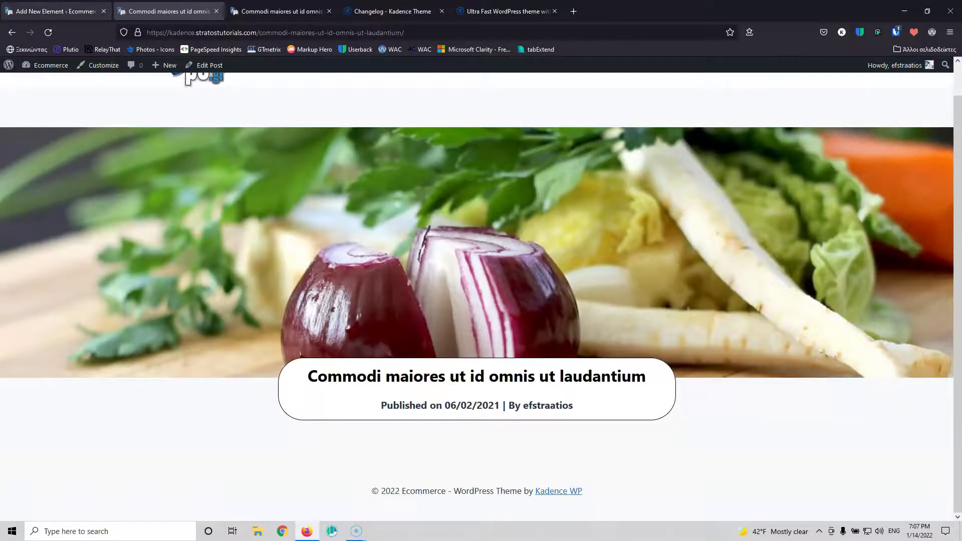
pyautogui.click(57, 12)
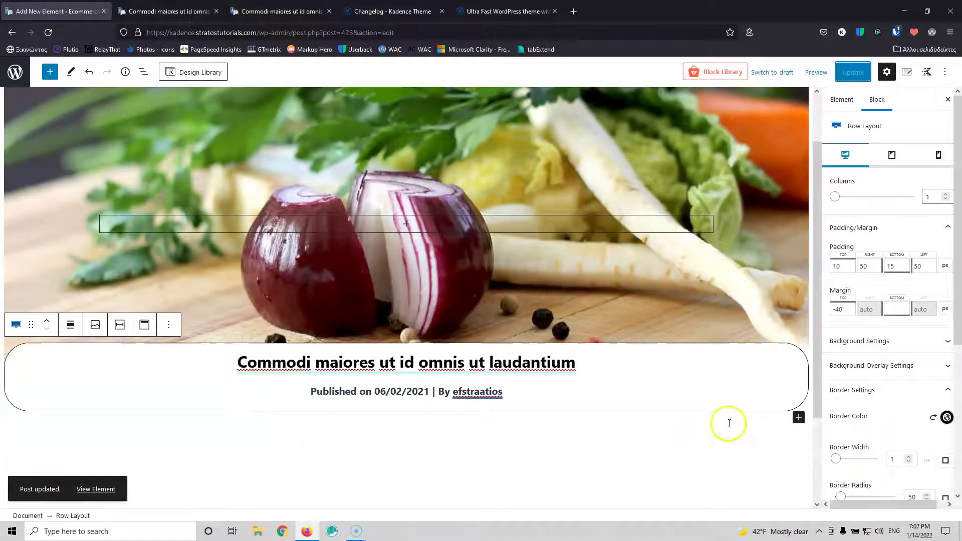
# Step: Add a Row Layout block with a single column below the title row
pyautogui.click(798, 418)
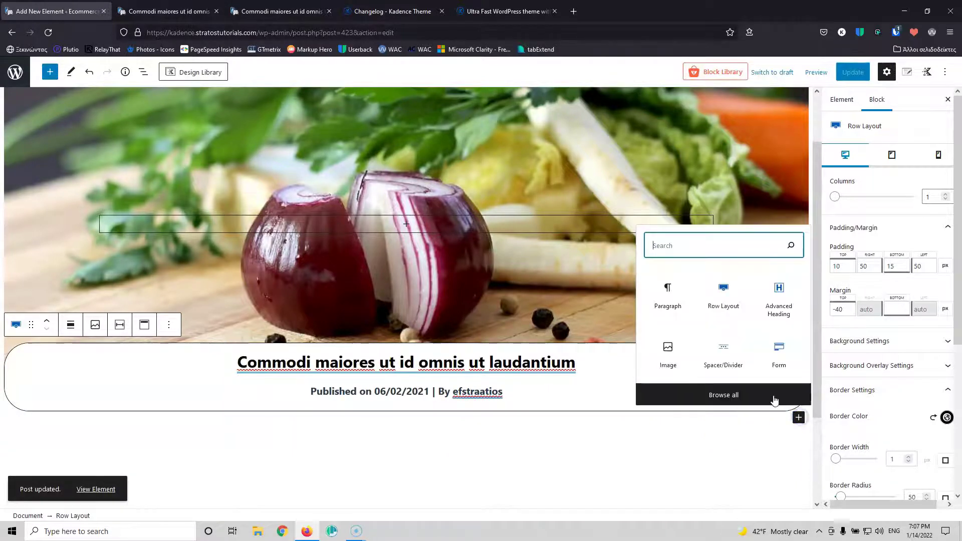
pyautogui.click(724, 293)
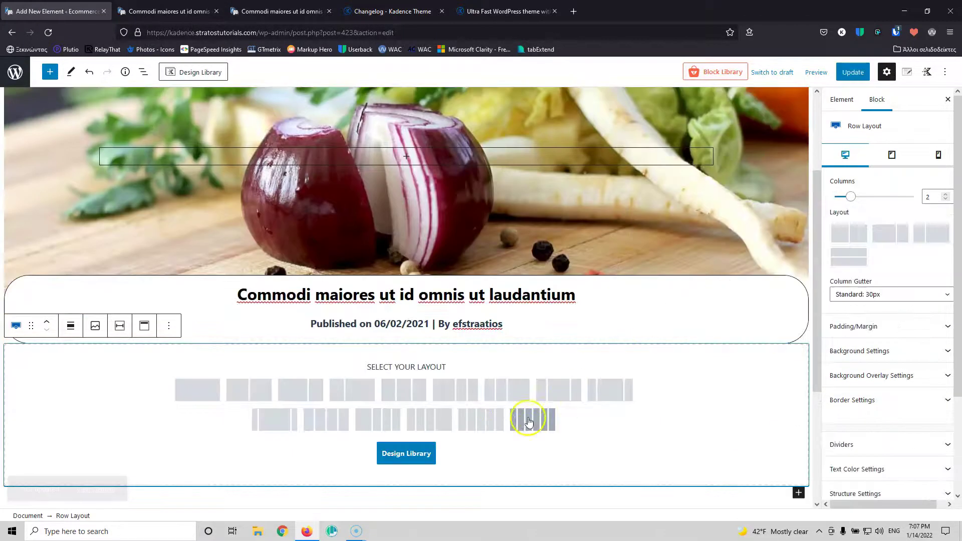
pyautogui.click(203, 388)
# Step: Insert a Post Content block into the single-column row below the title row and update the element
pyautogui.click(408, 397)
pyautogui.click(407, 396)
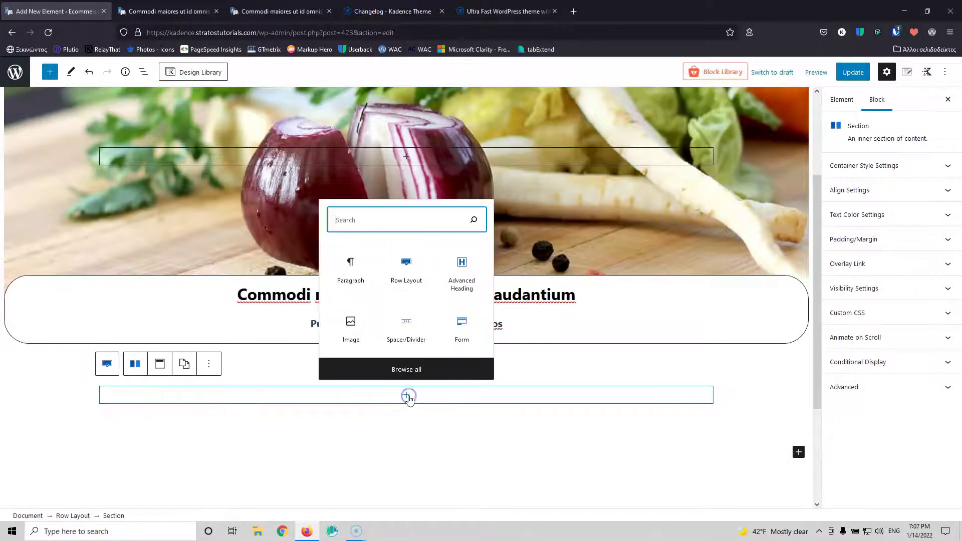
pyautogui.click(409, 371)
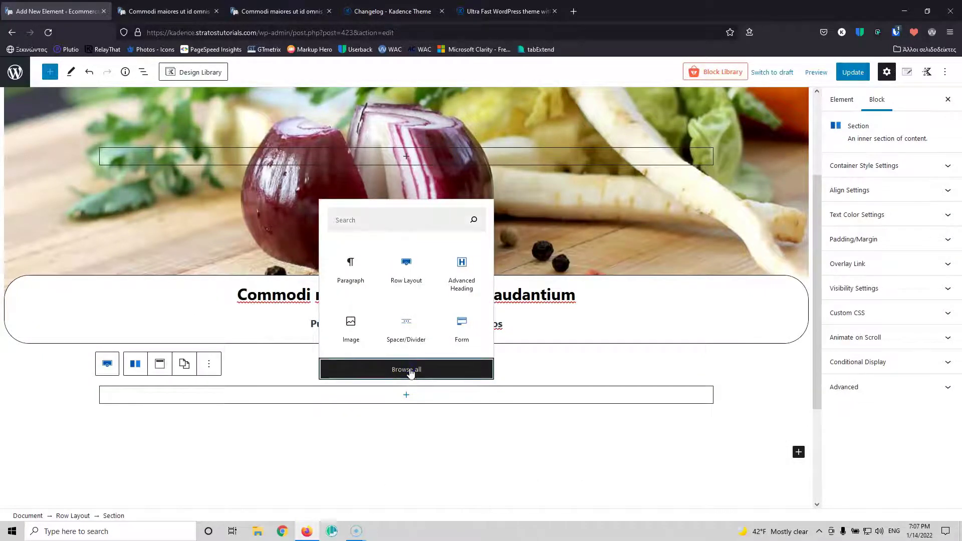
pyautogui.scroll(-10, 115, 275)
pyautogui.scroll(-15, 118, 277)
pyautogui.scroll(10, 117, 276)
pyautogui.scroll(3, 129, 275)
pyautogui.scroll(-2, 129, 305)
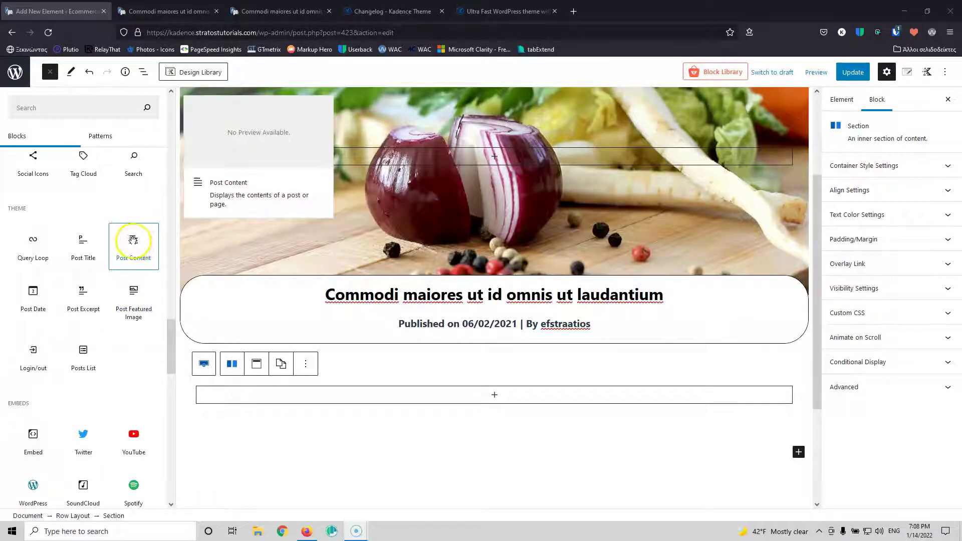
pyautogui.click(134, 240)
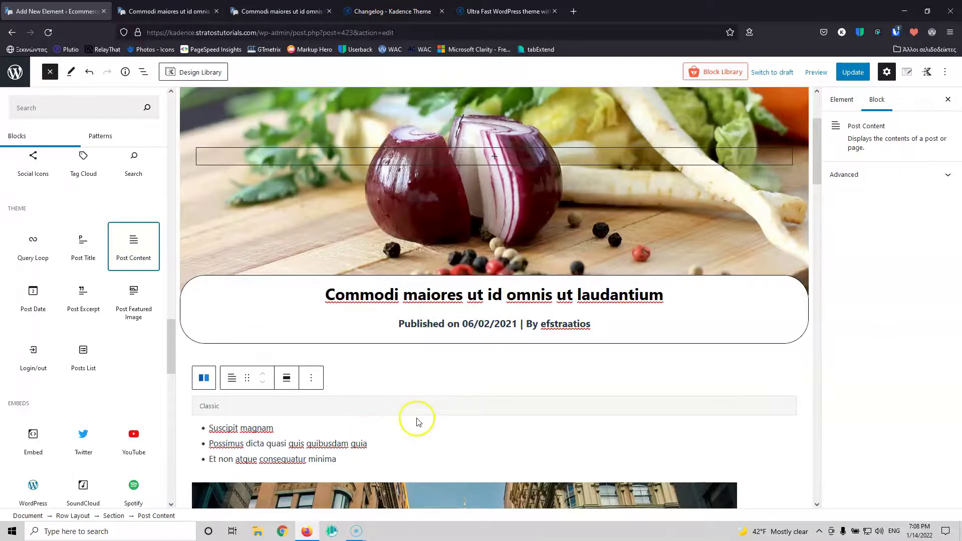
pyautogui.scroll(-5, 415, 417)
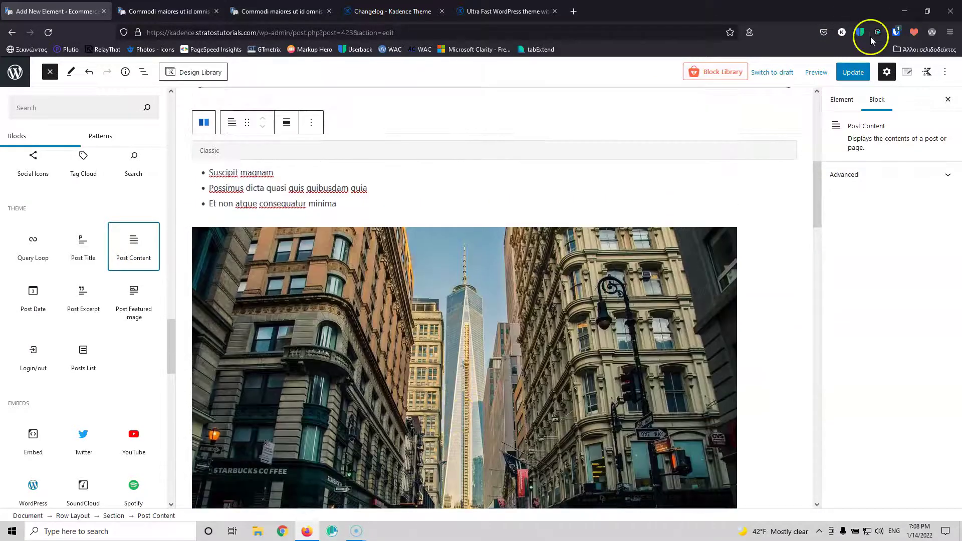
pyautogui.click(852, 73)
# Step: Reload the live post and look through the post content below the title row
pyautogui.click(167, 17)
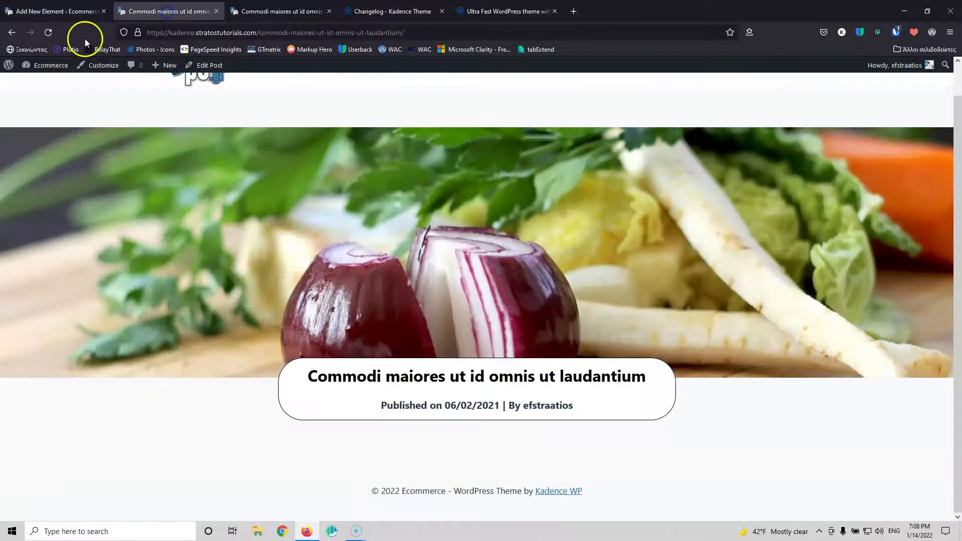
pyautogui.click(48, 32)
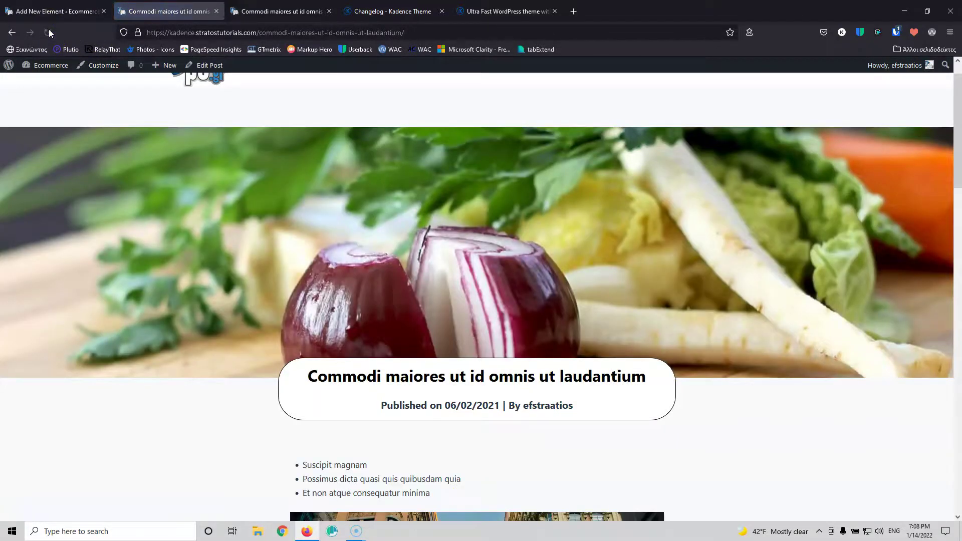
pyautogui.scroll(-20, 326, 273)
pyautogui.scroll(14, 326, 272)
pyautogui.scroll(8, 326, 273)
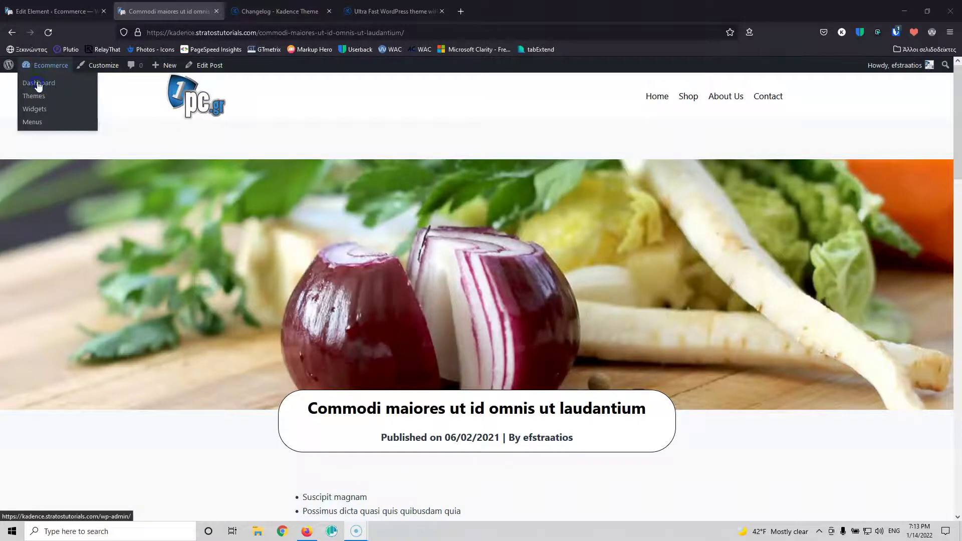
# Step: Open the WordPress dashboard in a separate browser tab and go to the page for adding plugins
pyautogui.middleClick(38, 84)
pyautogui.click(261, 11)
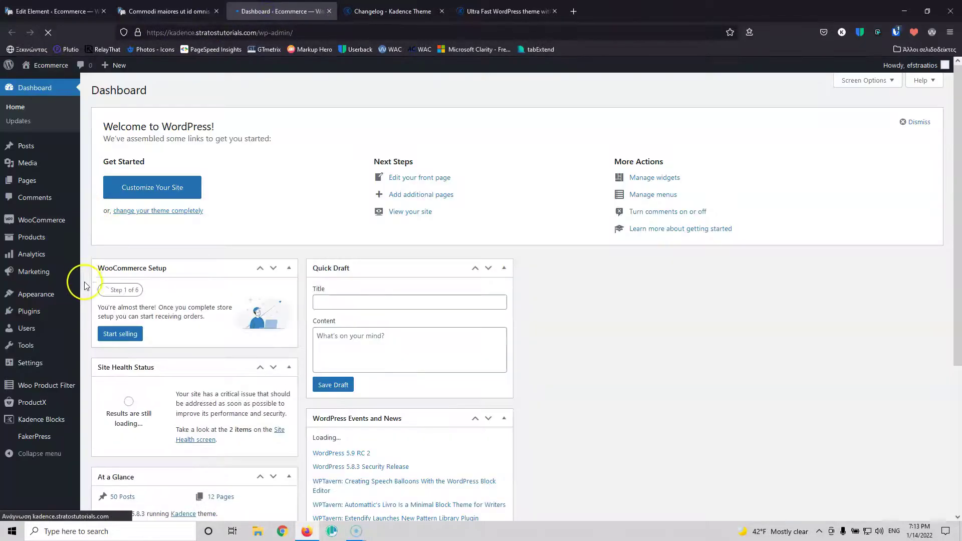
pyautogui.moveTo(35, 314)
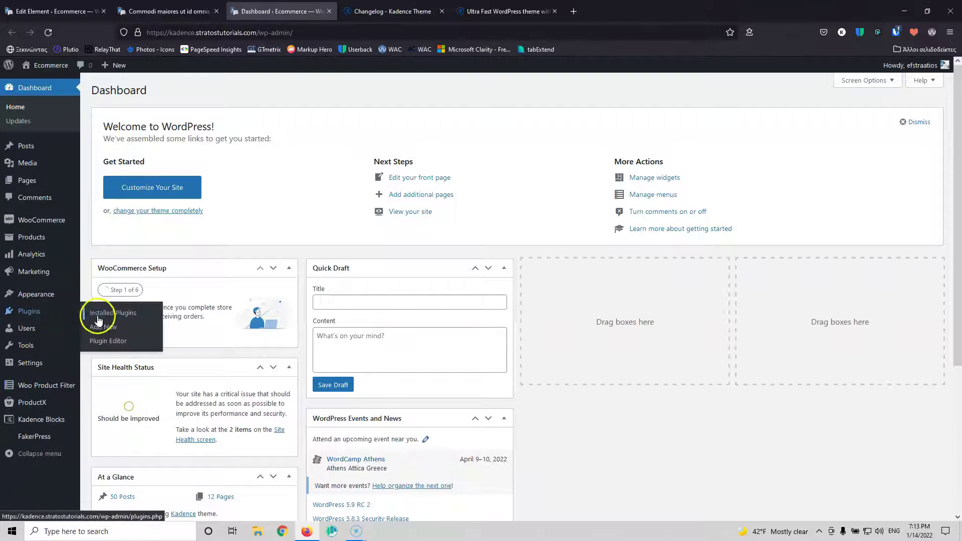
pyautogui.click(110, 331)
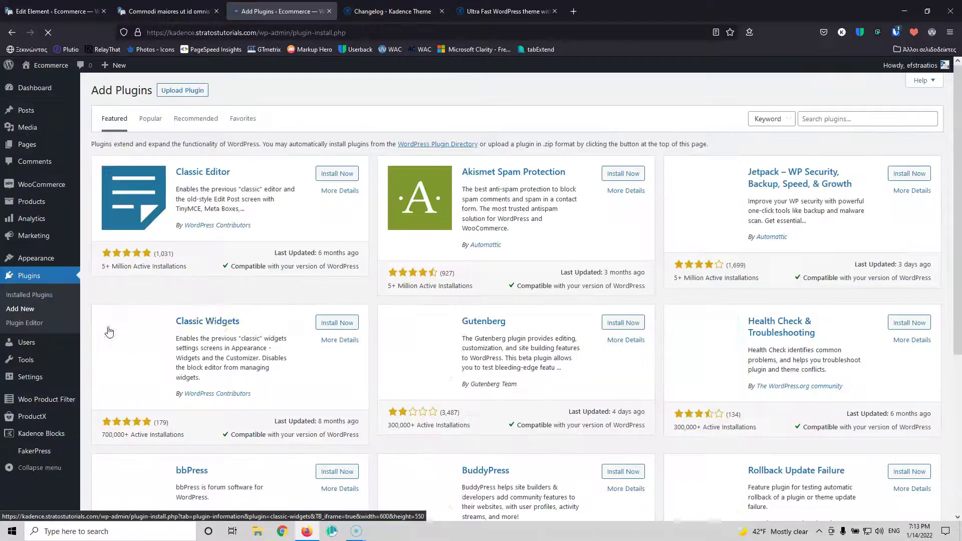
# Step: Search the plugin directory for "share", and install and activate Social Sharing Plugin – Sassy Social Share
pyautogui.click(814, 122)
pyautogui.write('sha')
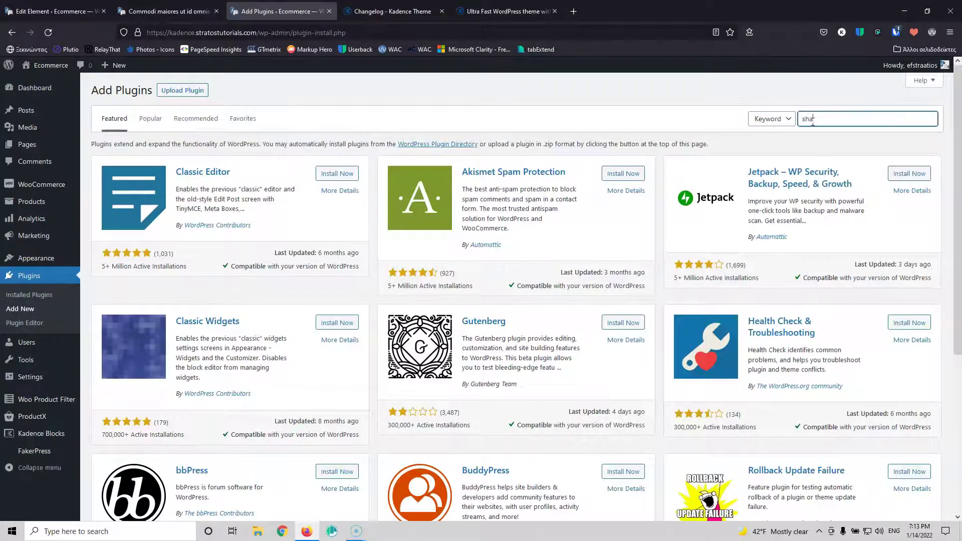
pyautogui.write('re')
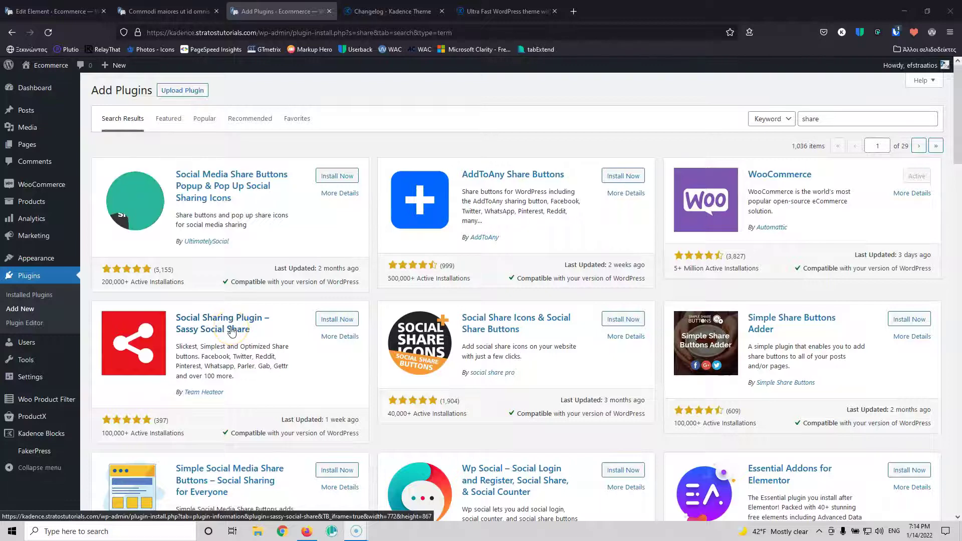
pyautogui.click(338, 321)
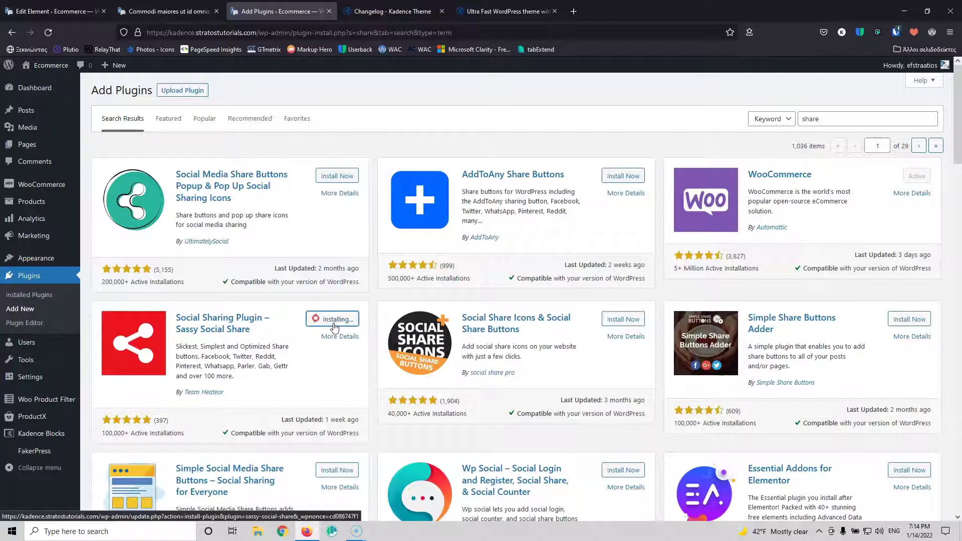
pyautogui.click(337, 324)
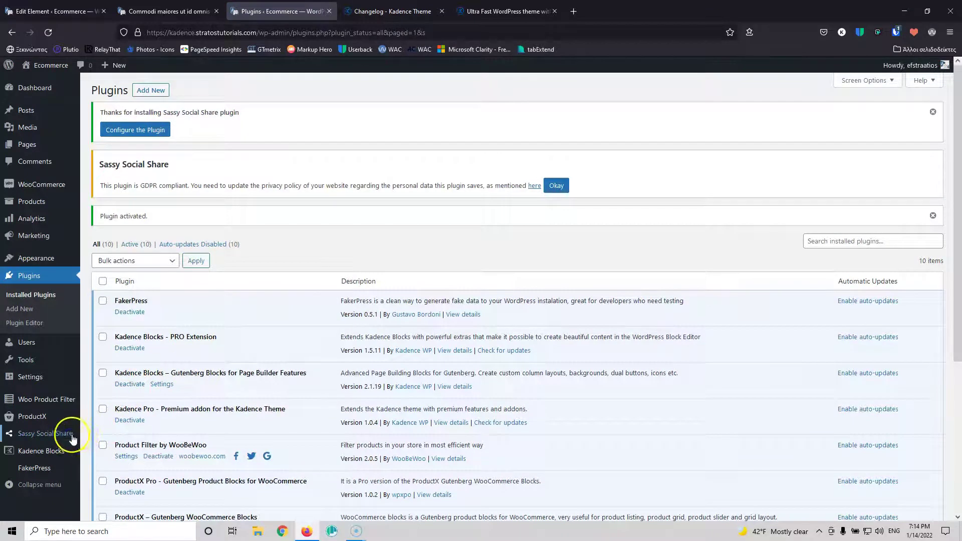
# Step: Open the Sassy Social Share settings and deselect Mix among the Standard Interface's sharing services
pyautogui.click(72, 436)
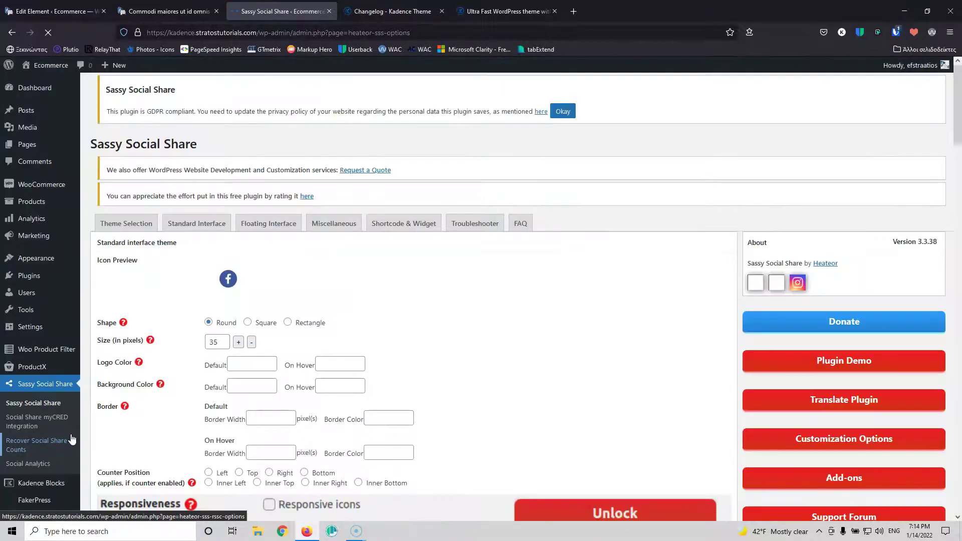
pyautogui.scroll(-7, 456, 297)
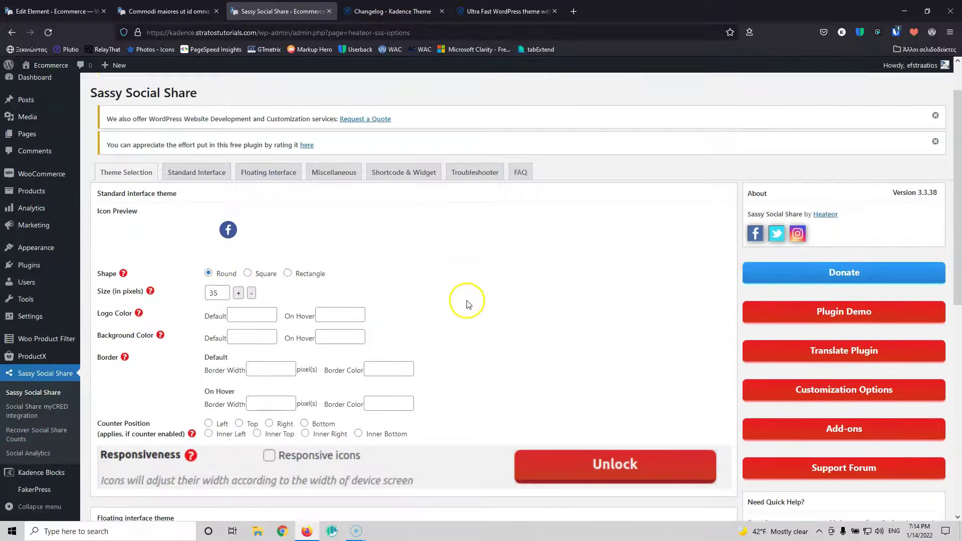
pyautogui.scroll(-2, 466, 304)
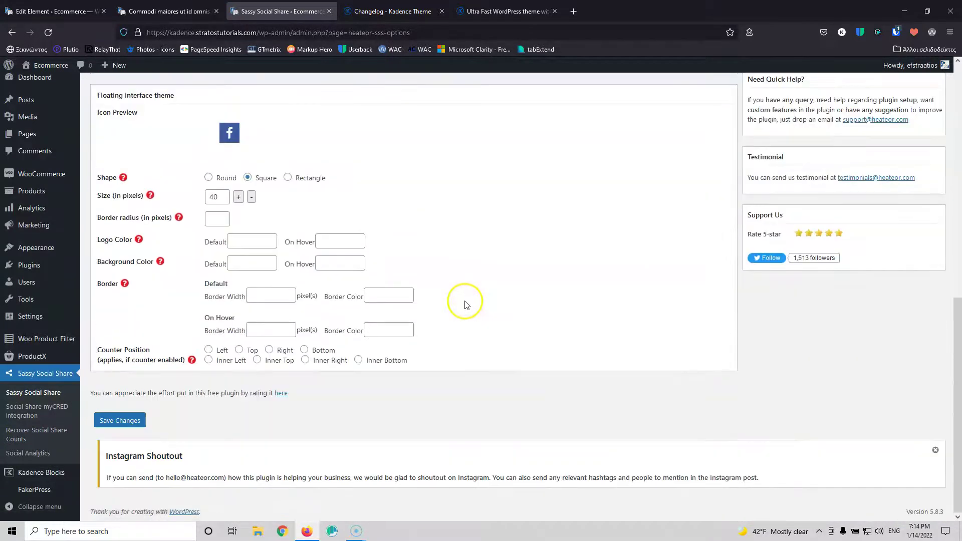
pyautogui.scroll(10, 466, 304)
pyautogui.click(214, 225)
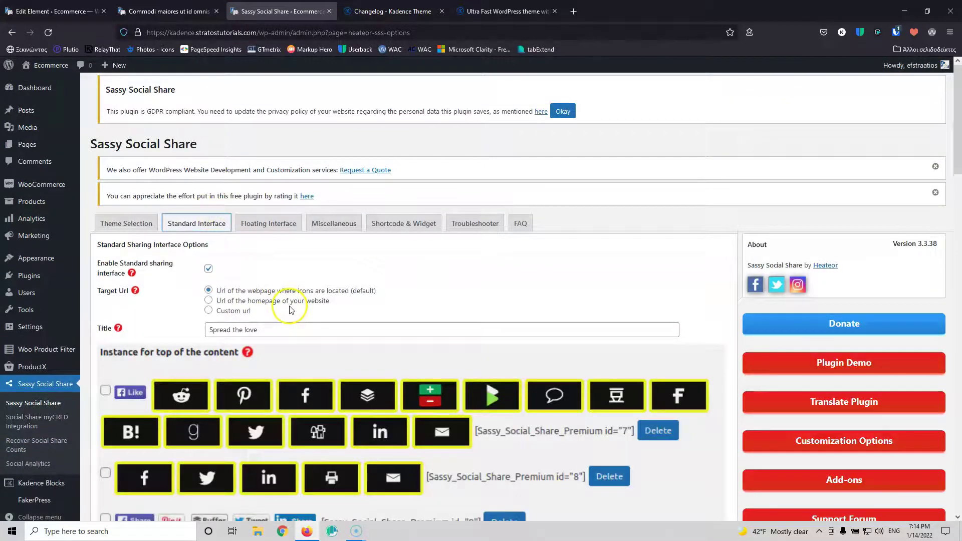
pyautogui.scroll(-18, 281, 301)
pyautogui.scroll(-1, 290, 310)
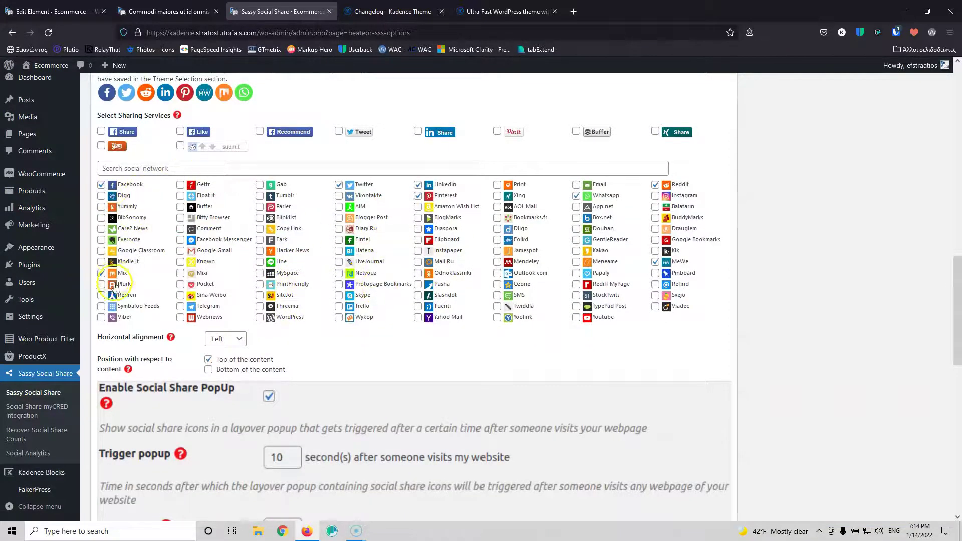
pyautogui.click(102, 273)
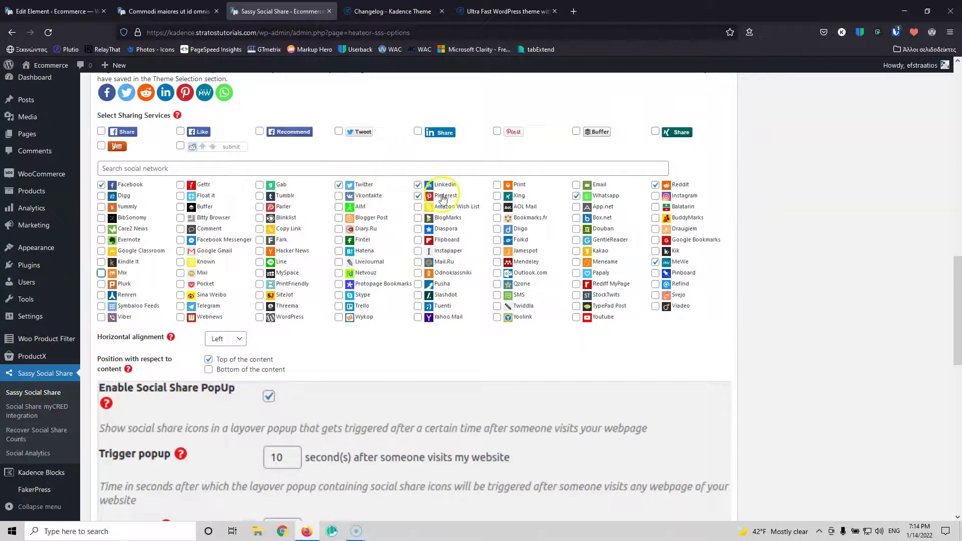
# Step: Set the standard sharing icons' horizontal alignment to Center and save the plugin settings
pyautogui.scroll(-3, 368, 321)
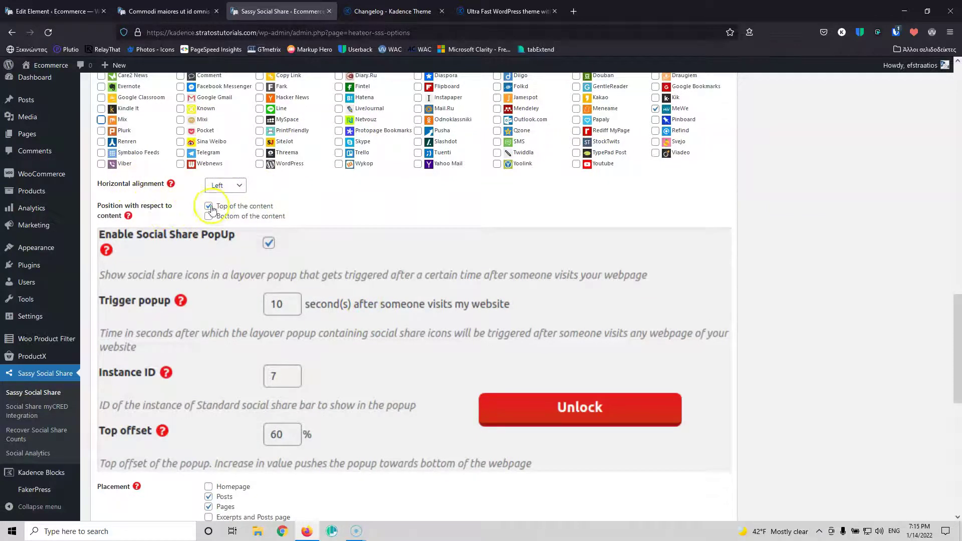
pyautogui.click(235, 192)
pyautogui.click(220, 215)
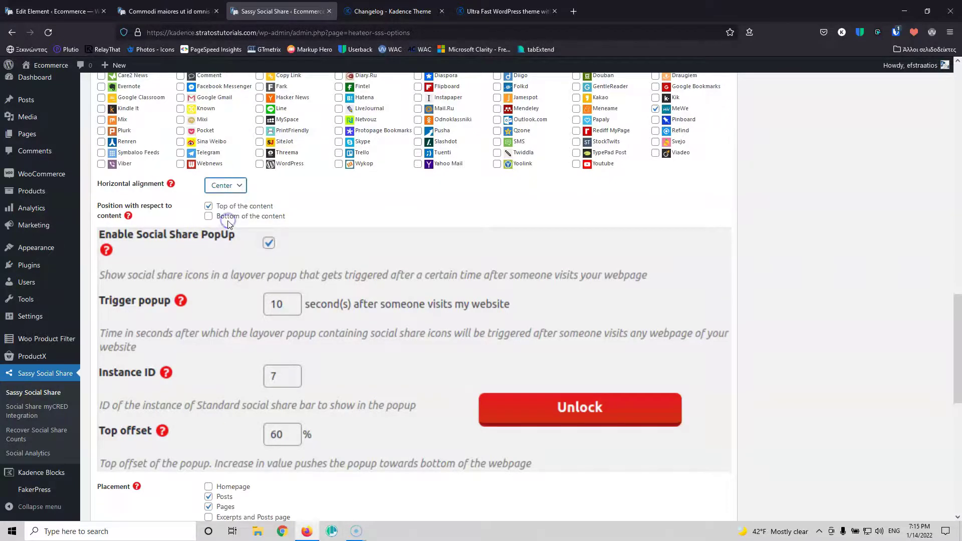
pyautogui.scroll(-5, 315, 321)
pyautogui.scroll(-4, 315, 321)
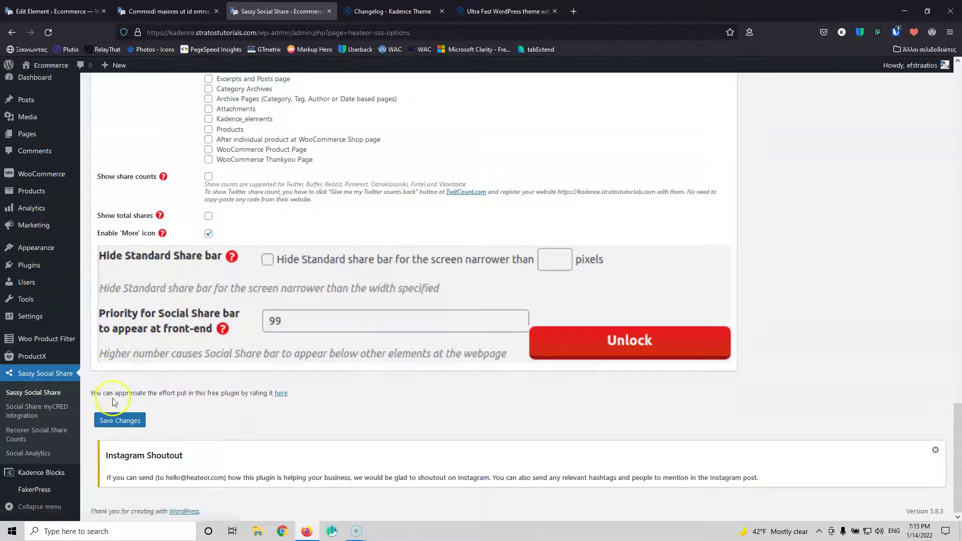
pyautogui.click(121, 421)
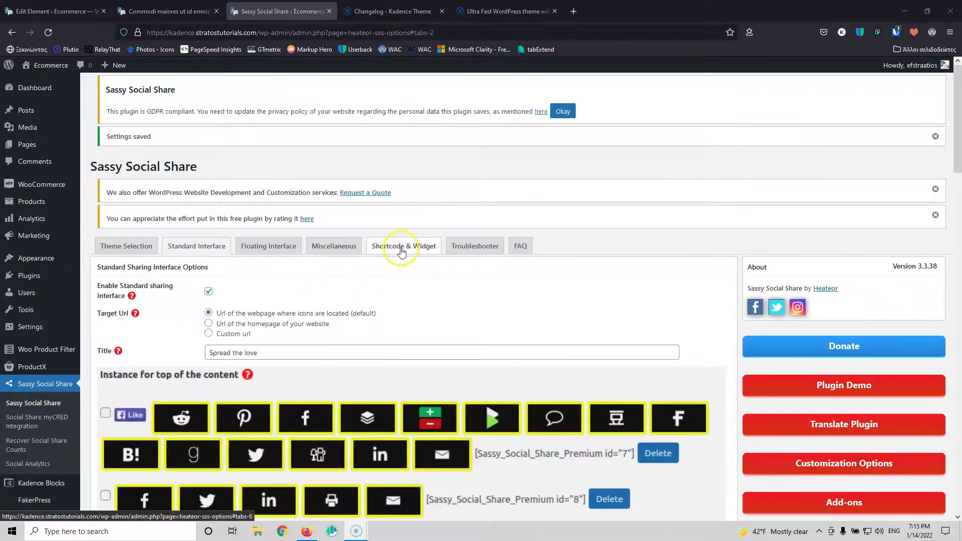
# Step: Copy the [Sassy_Social_Share] shortcode from the plugin's Social Share Shortcode & Widget documentation and close that page
pyautogui.click(403, 247)
pyautogui.click(178, 289)
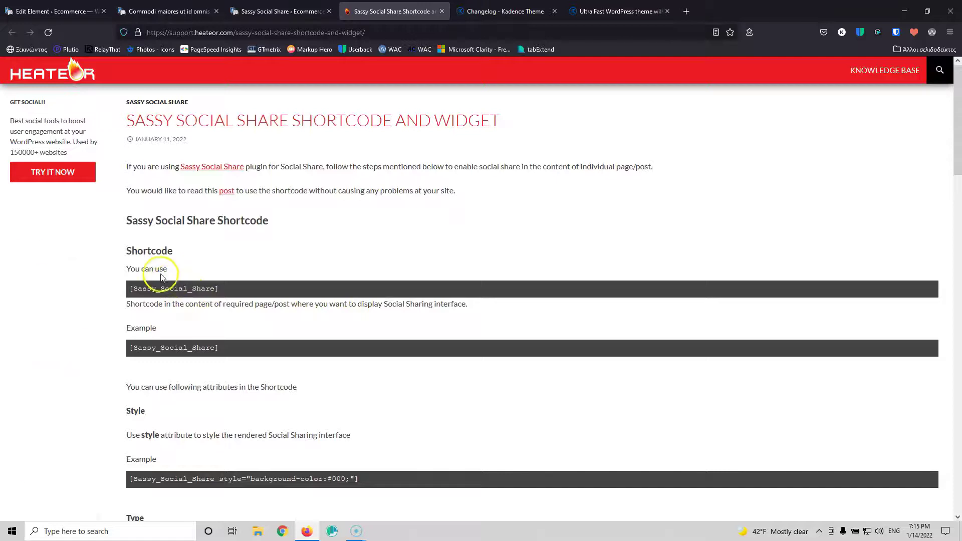
pyautogui.moveTo(223, 289); pyautogui.dragTo(148, 289)
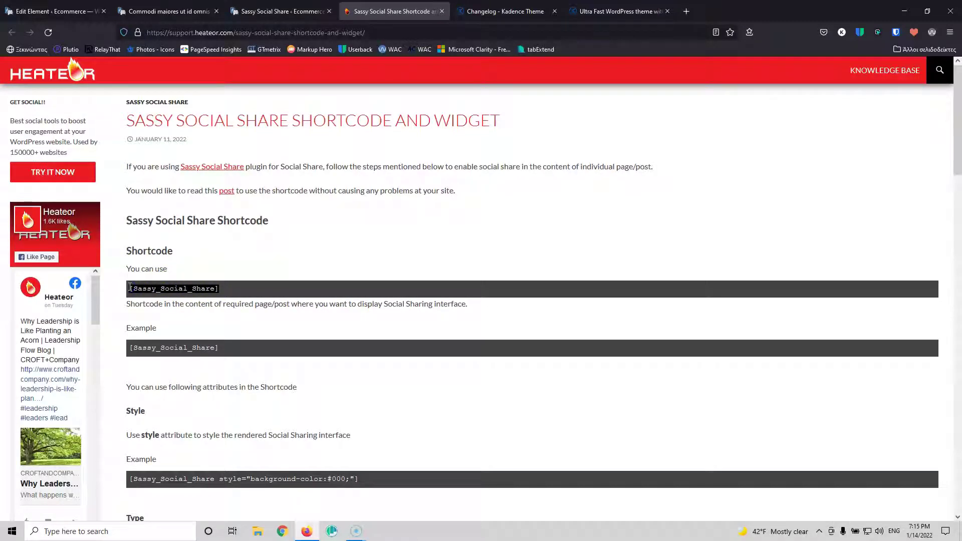
pyautogui.click(442, 11)
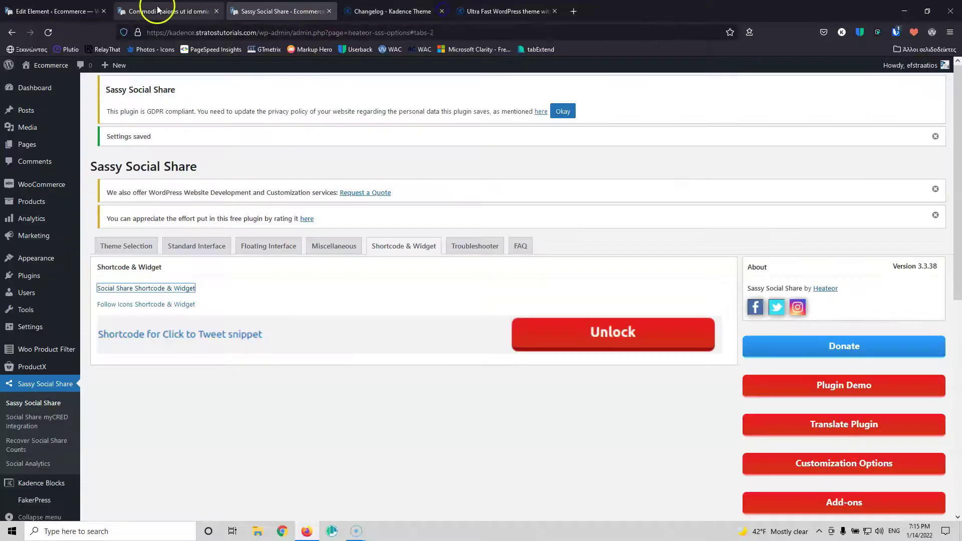
# Step: Add a Shortcode block containing [Sassy_Social_Share] below the post content in the element and update it
pyautogui.click(50, 11)
pyautogui.scroll(-15, 293, 263)
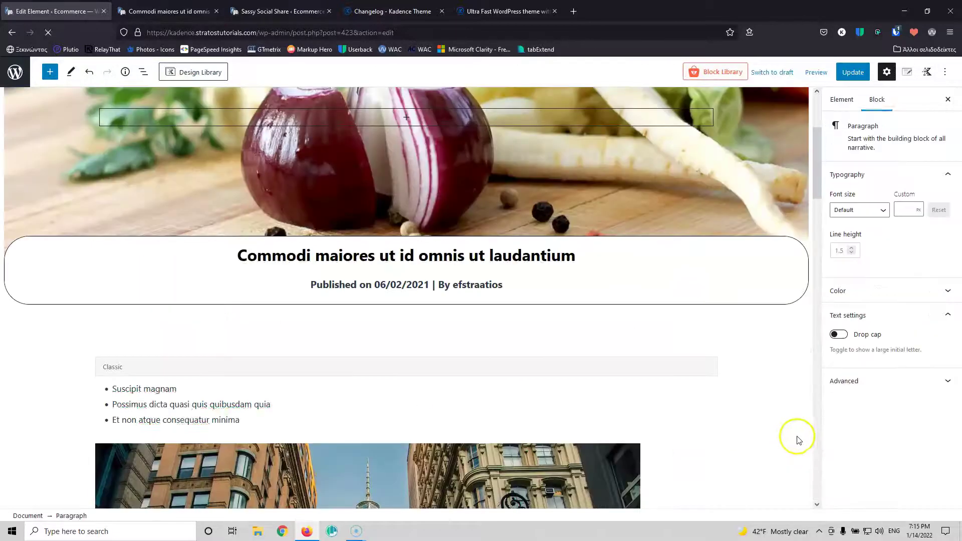
pyautogui.scroll(-10, 737, 441)
pyautogui.scroll(-10, 741, 441)
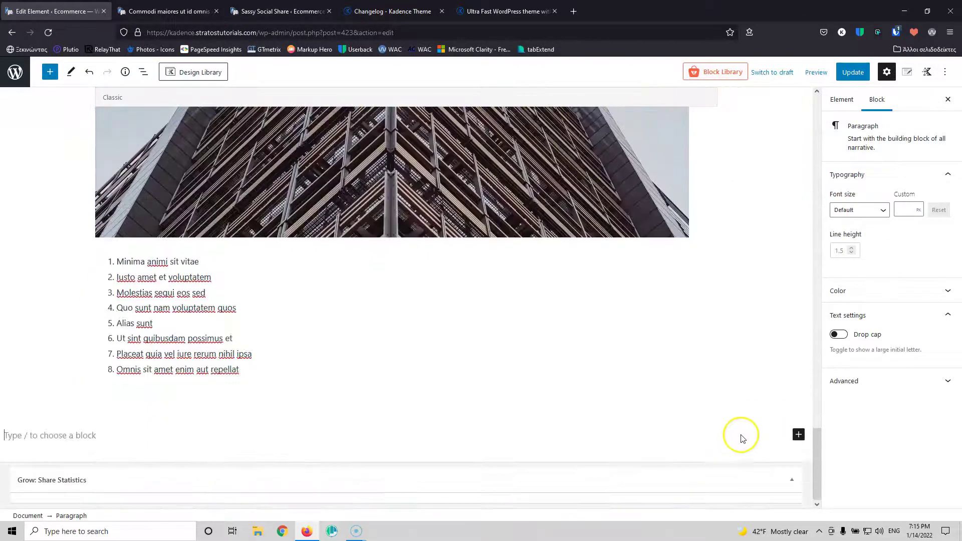
pyautogui.click(798, 435)
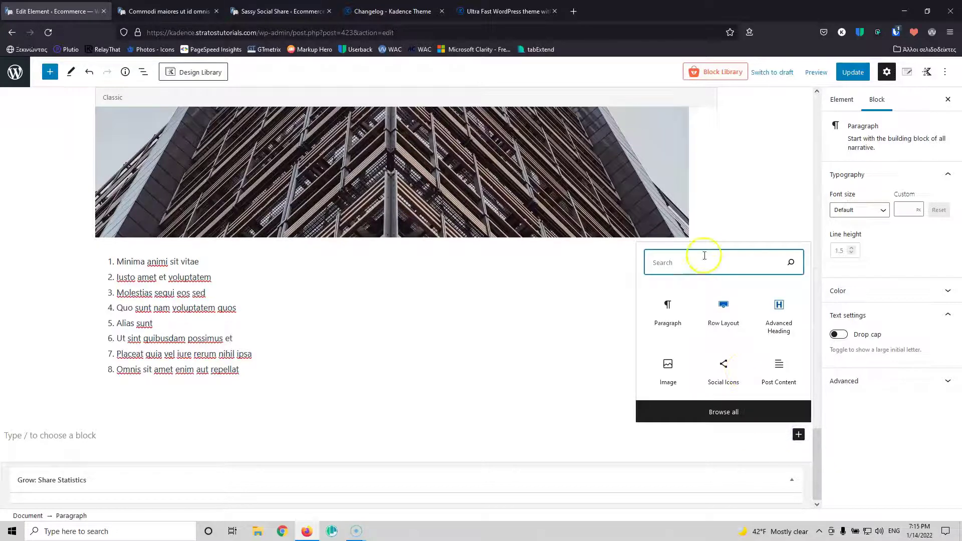
pyautogui.write('sh')
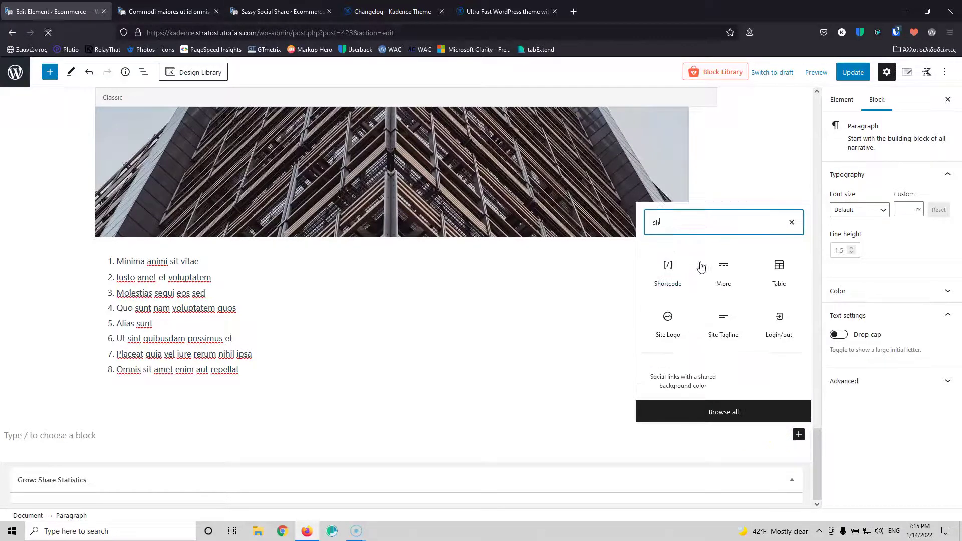
pyautogui.click(663, 259)
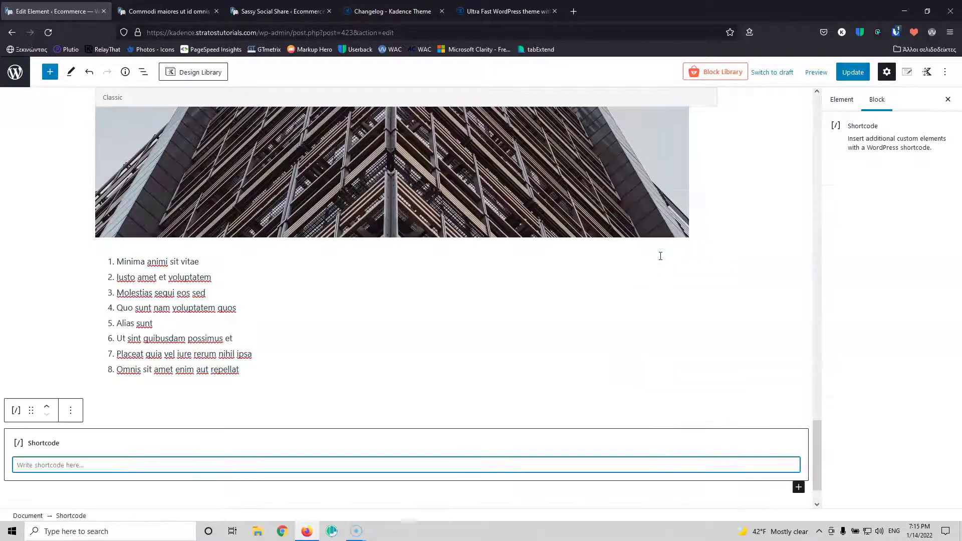
pyautogui.click(849, 74)
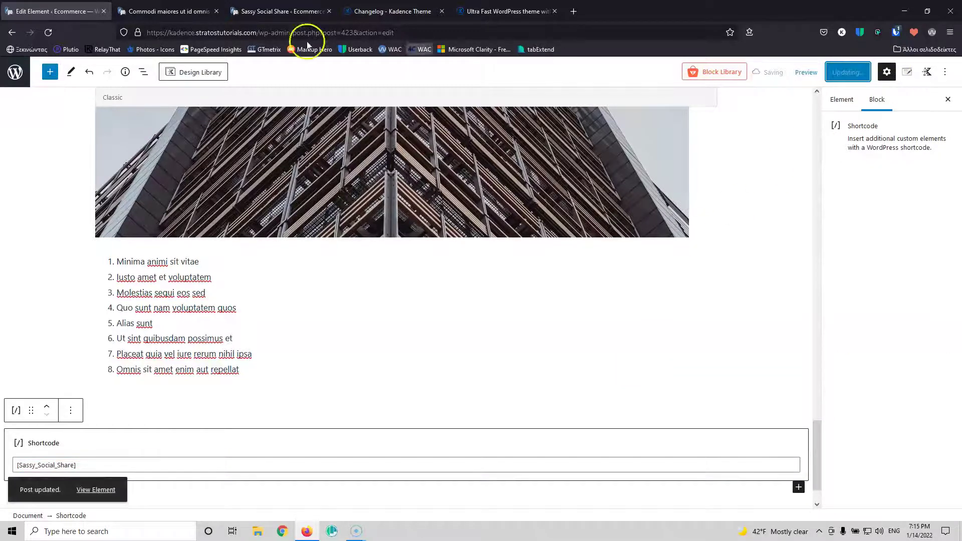
# Step: Check the share icons on the reloaded live post, and move the Shortcode block directly below the title row and update the element
pyautogui.click(140, 8)
pyautogui.click(47, 33)
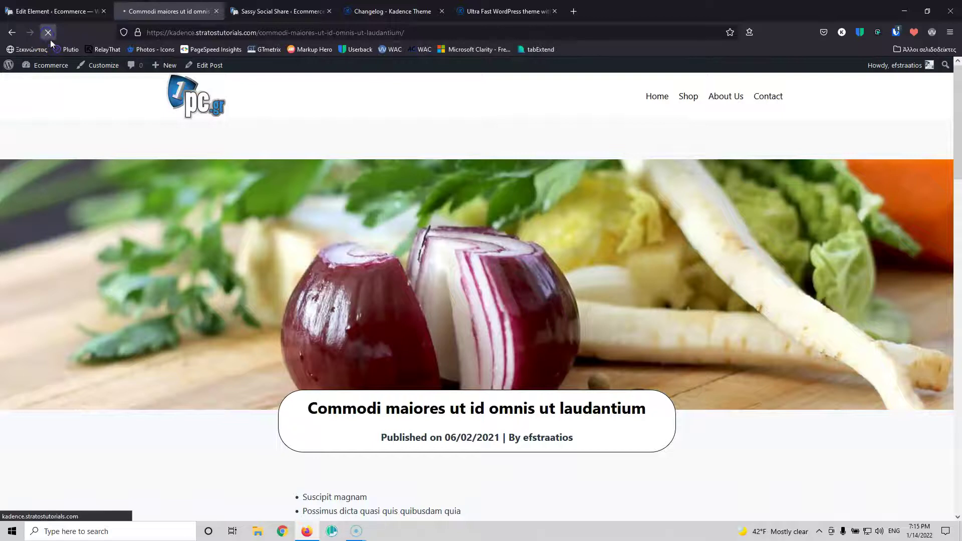
pyautogui.scroll(-5, 153, 224)
pyautogui.scroll(-10, 155, 223)
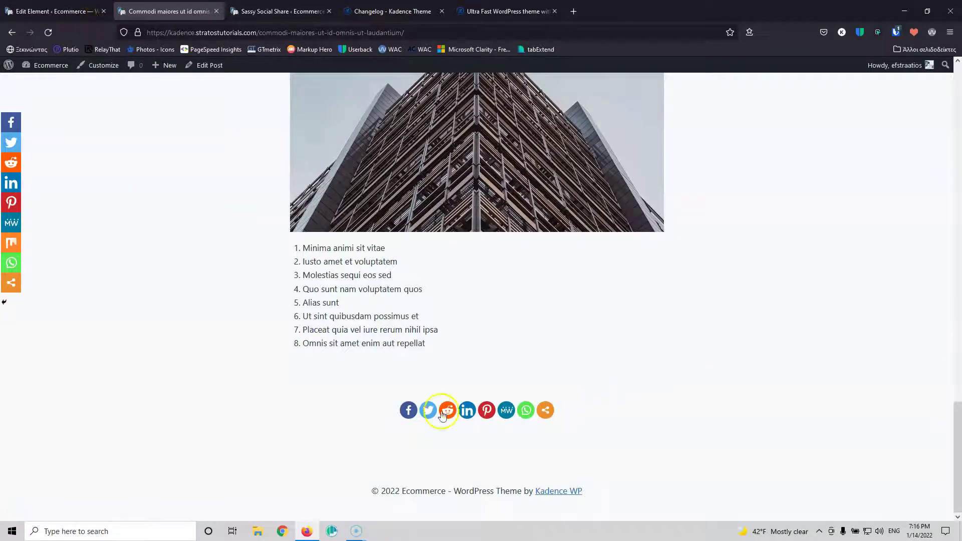
pyautogui.click(80, 10)
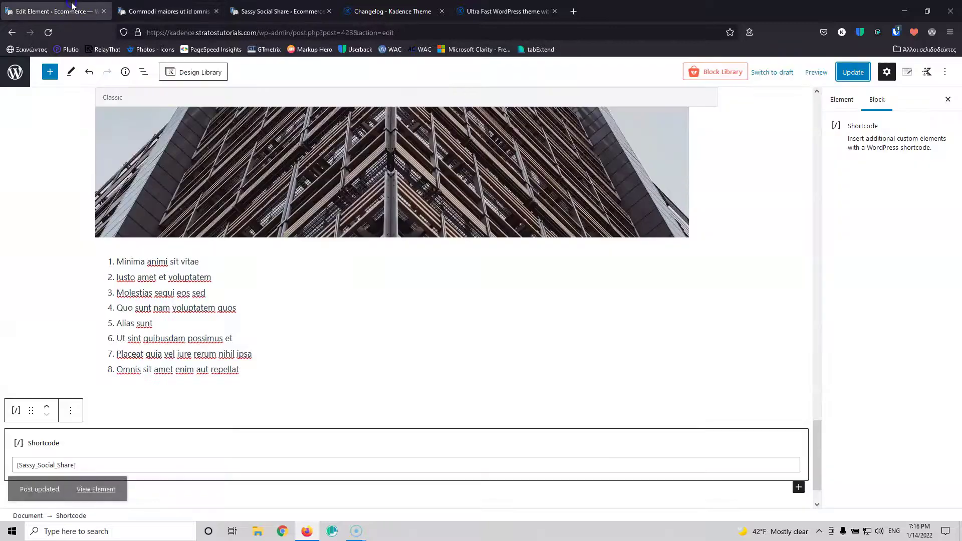
pyautogui.click(46, 407)
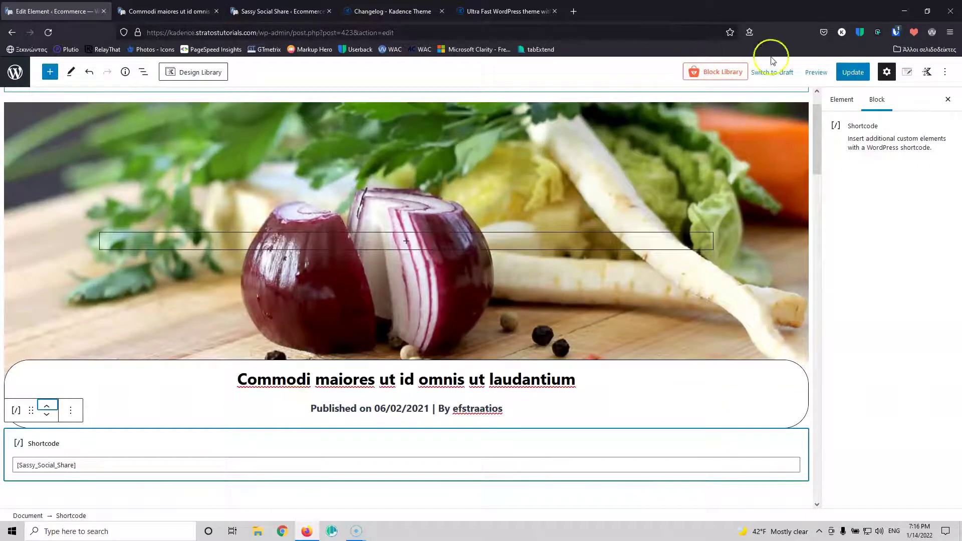
pyautogui.click(852, 72)
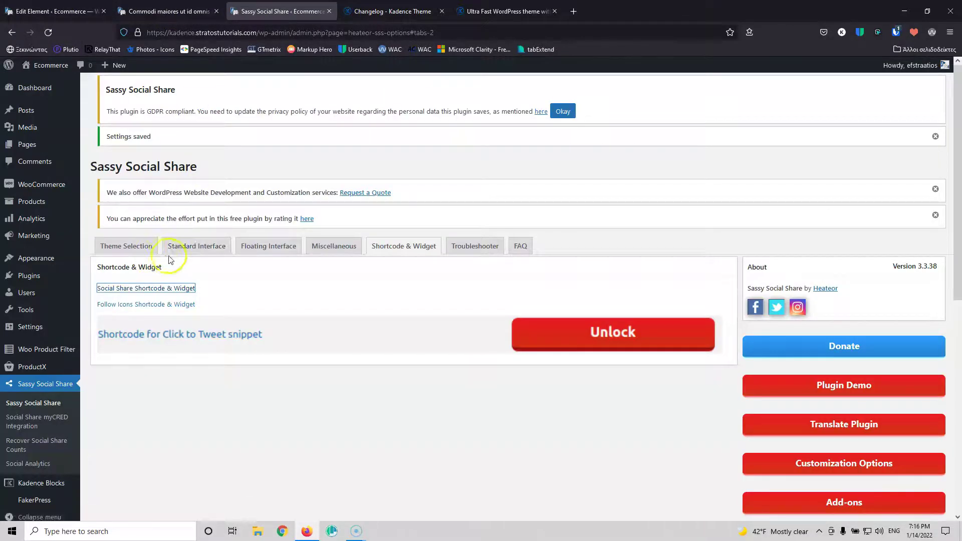
# Step: Disable the floating sharing interface in the Sassy Social Share settings, save the changes, and check the reloaded live post
pyautogui.click(269, 246)
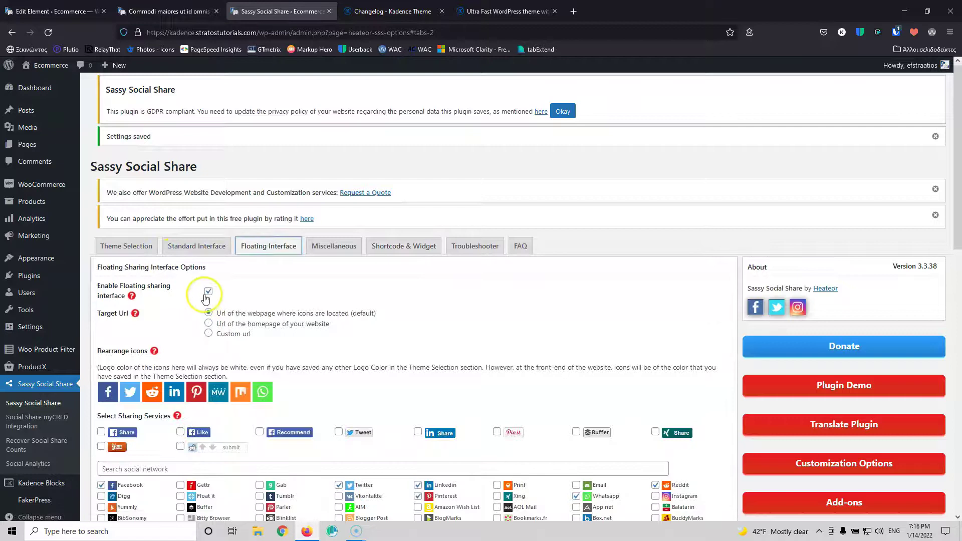
pyautogui.scroll(-15, 208, 296)
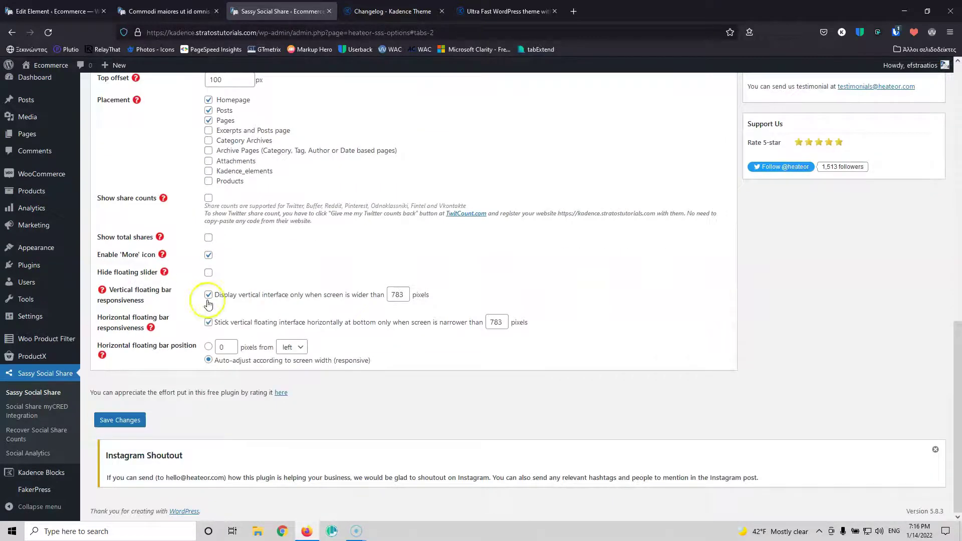
pyautogui.click(128, 420)
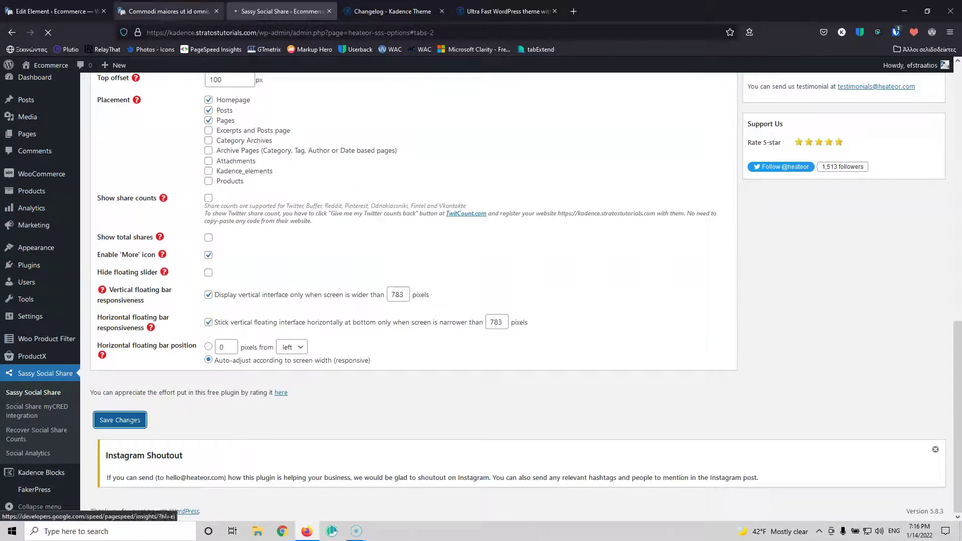
pyautogui.click(178, 7)
pyautogui.click(50, 33)
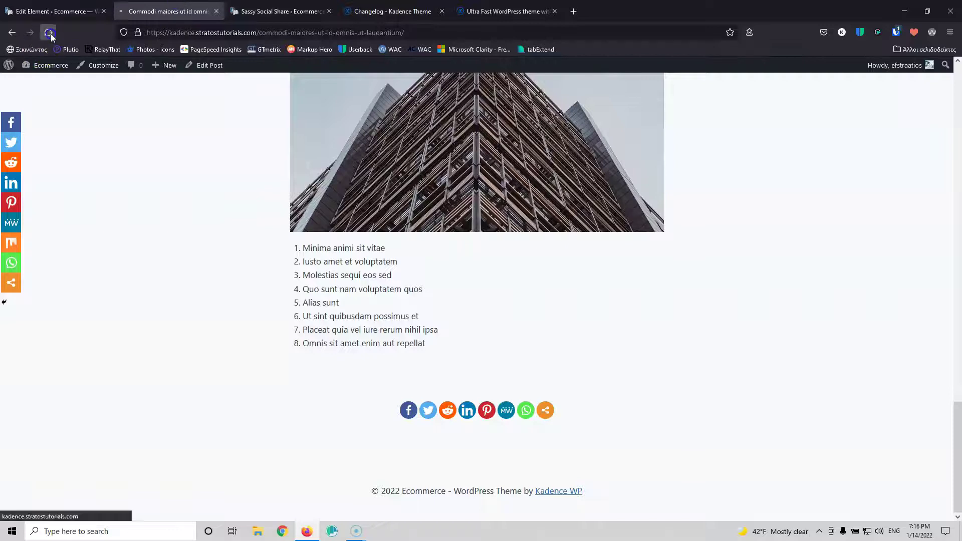
pyautogui.scroll(10, 220, 248)
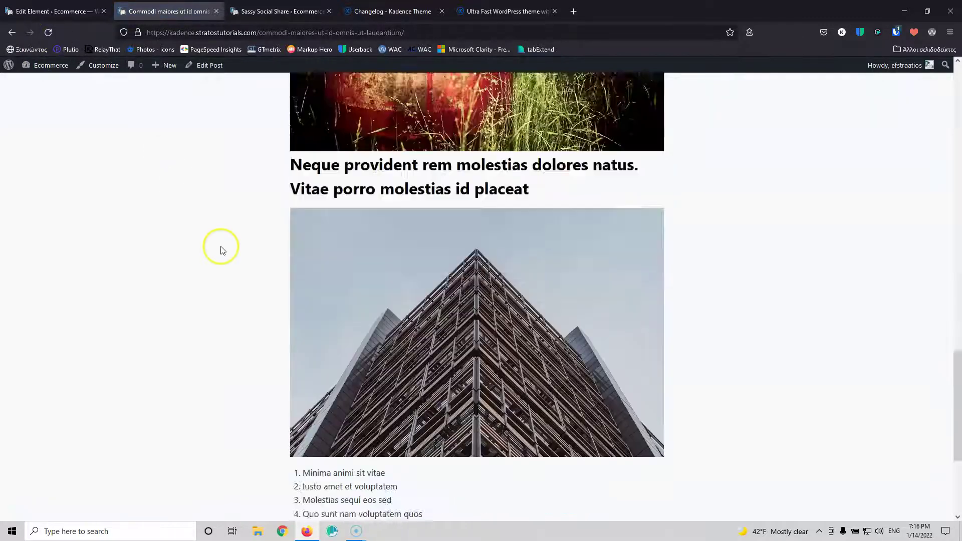
pyautogui.scroll(6, 223, 249)
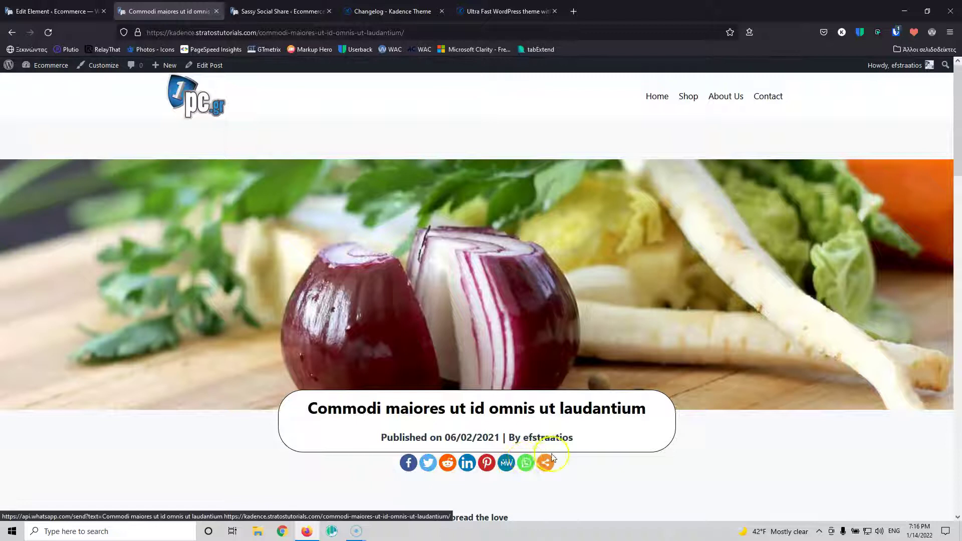
# Step: Try to reposition the post content row in the element, and discard the unsaved changes by reloading the editor
pyautogui.click(54, 8)
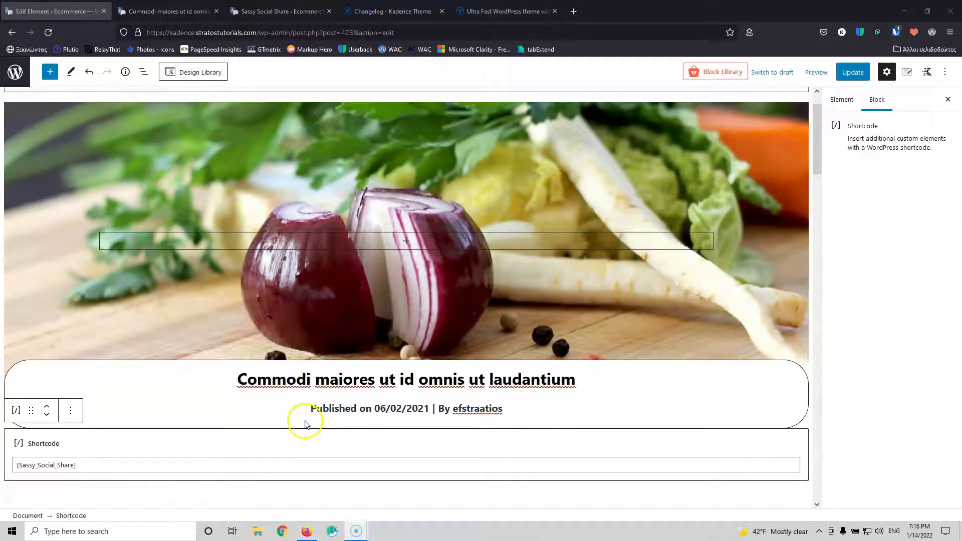
pyautogui.click(303, 423)
pyautogui.scroll(-3, 222, 284)
pyautogui.click(220, 282)
pyautogui.click(226, 346)
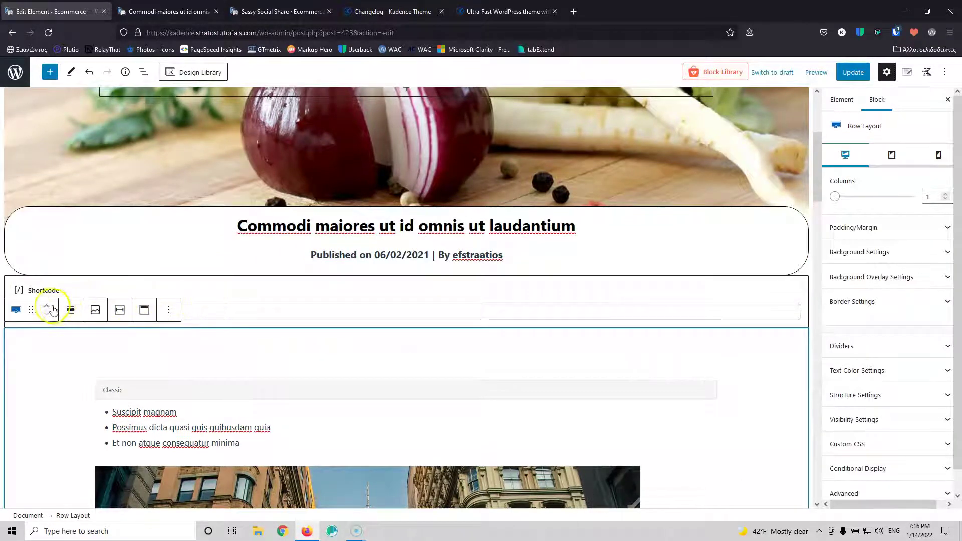
pyautogui.moveTo(35, 308); pyautogui.dragTo(264, 398)
pyautogui.scroll(-3, 240, 340)
pyautogui.click(211, 267)
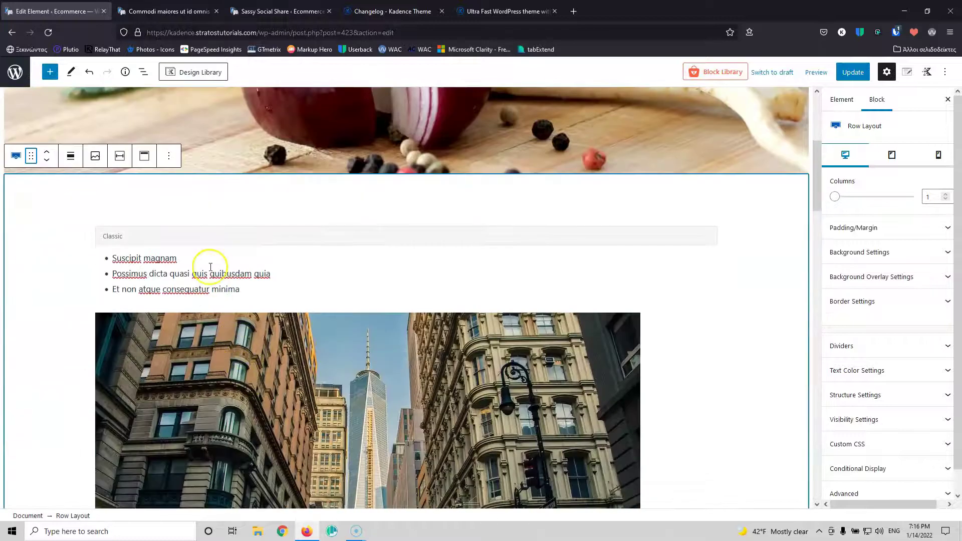
pyautogui.scroll(-20, 243, 350)
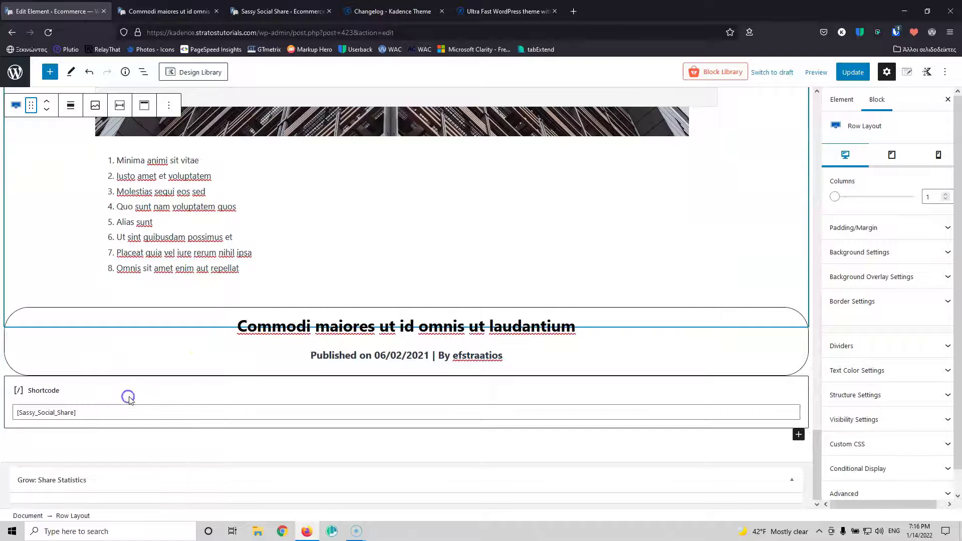
pyautogui.click(129, 399)
pyautogui.scroll(3, 207, 355)
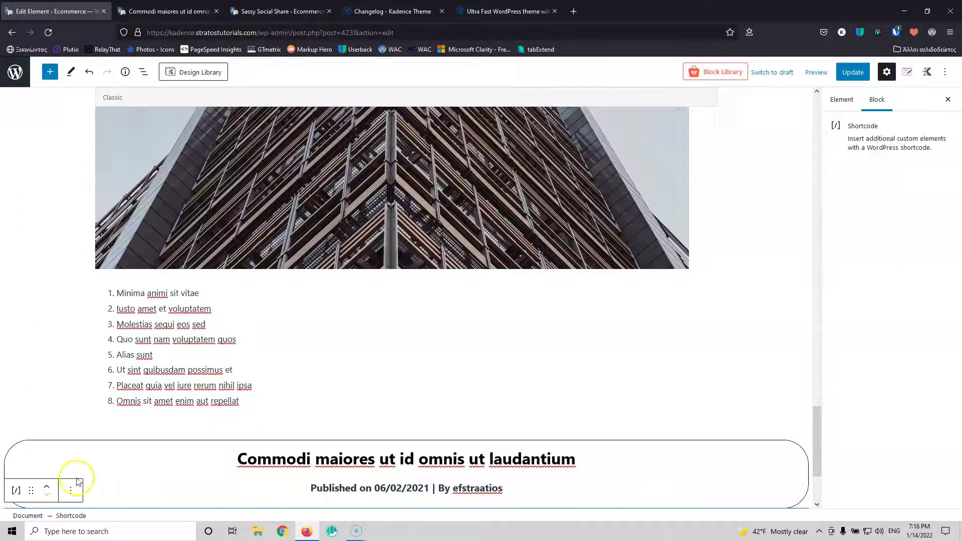
pyautogui.click(48, 32)
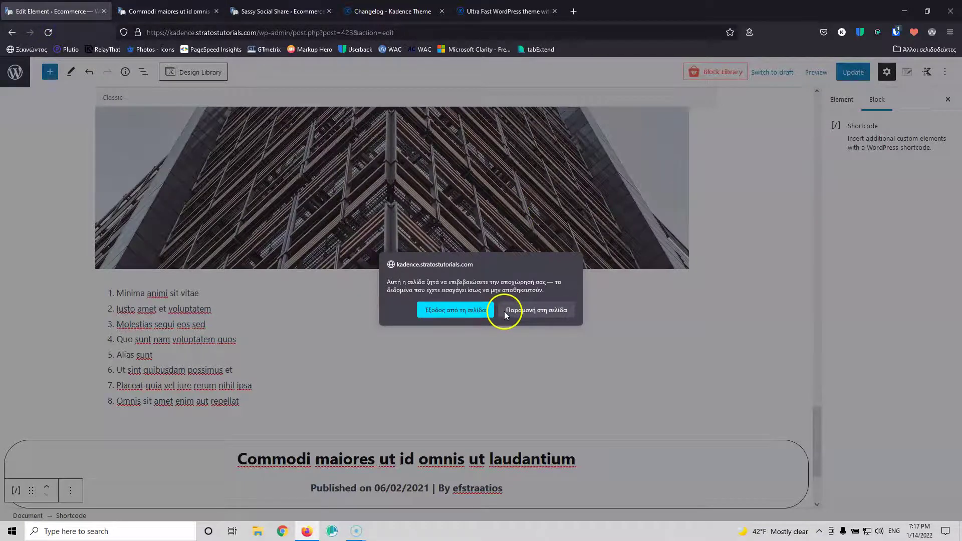
pyautogui.click(465, 310)
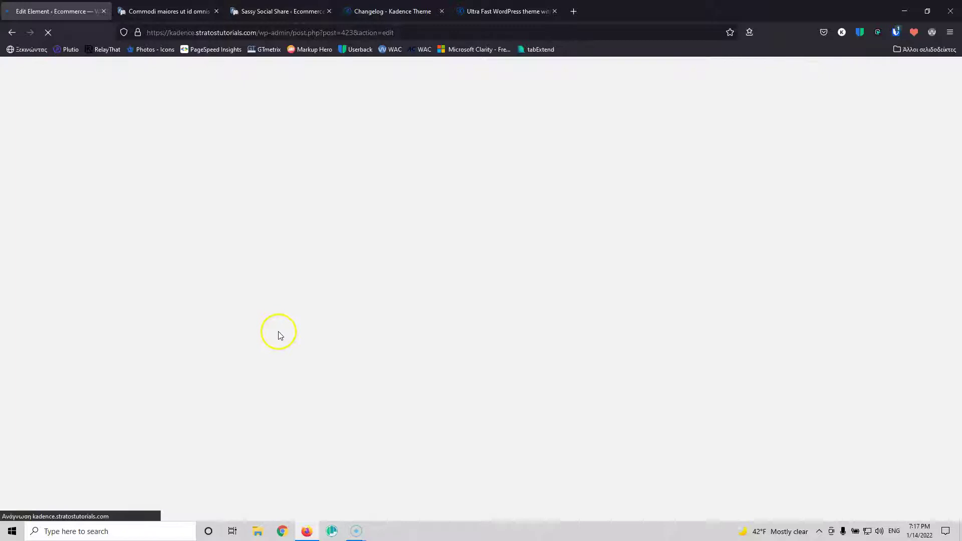
# Step: Move the [Sassy_Social_Share] Shortcode block into the Post Content block, above the Classic content
pyautogui.scroll(-4, 257, 280)
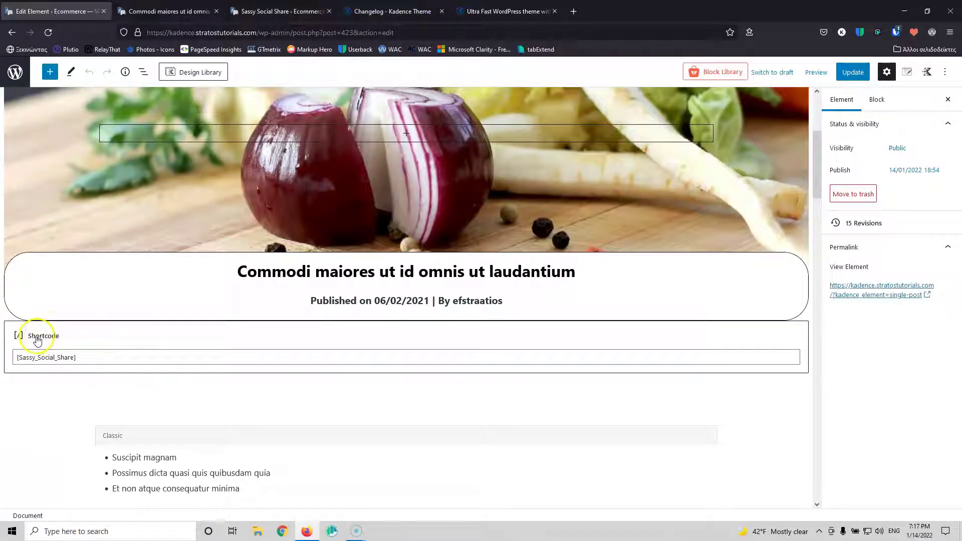
pyautogui.click(74, 336)
pyautogui.moveTo(28, 304); pyautogui.dragTo(251, 333)
pyautogui.click(254, 369)
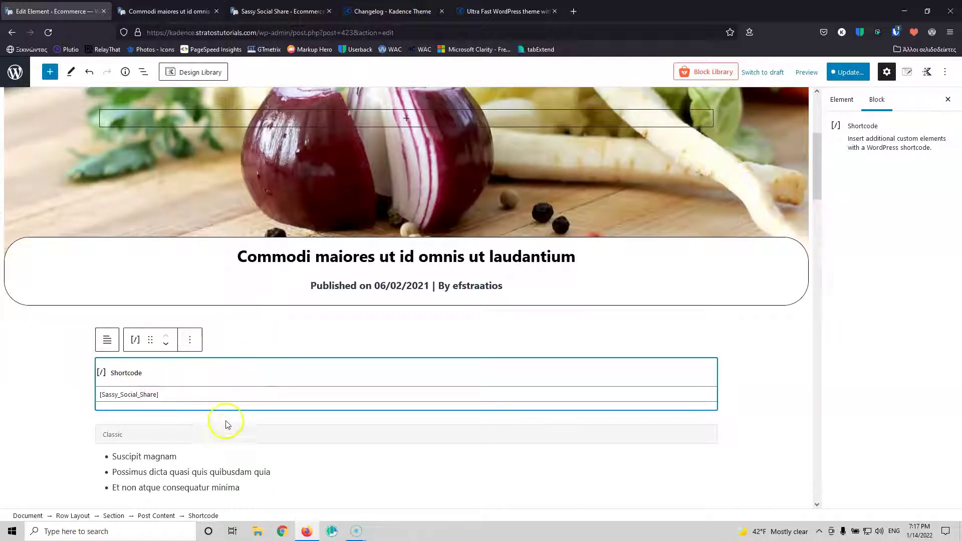
# Step: Insert a Spacer/Divider block between the share shortcode and the Classic content, and save both the post and the Single post element
pyautogui.moveTo(232, 423)
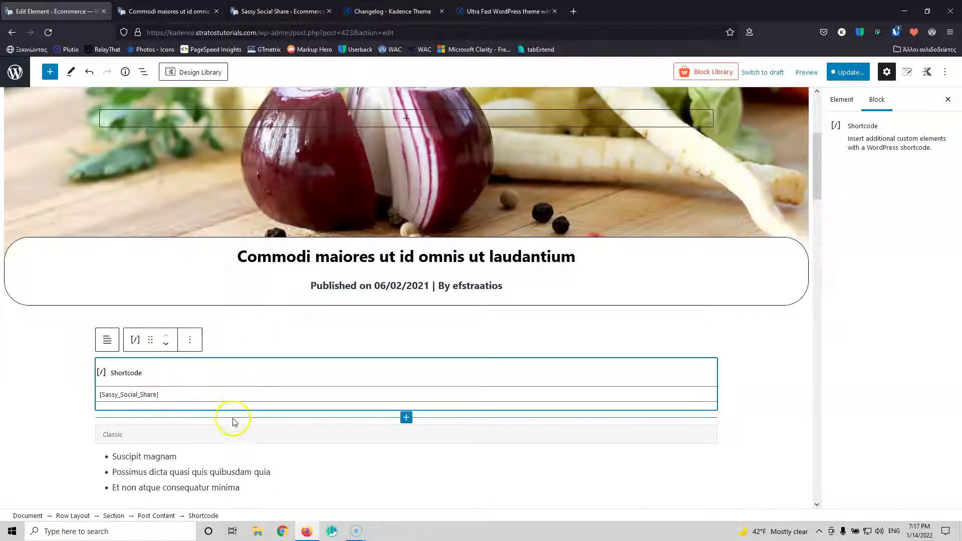
pyautogui.click(409, 419)
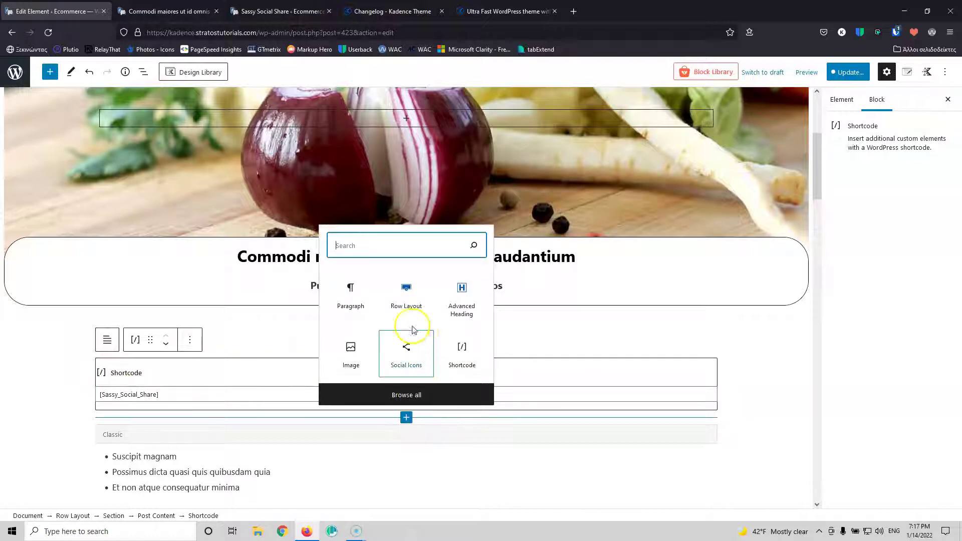
pyautogui.click(407, 401)
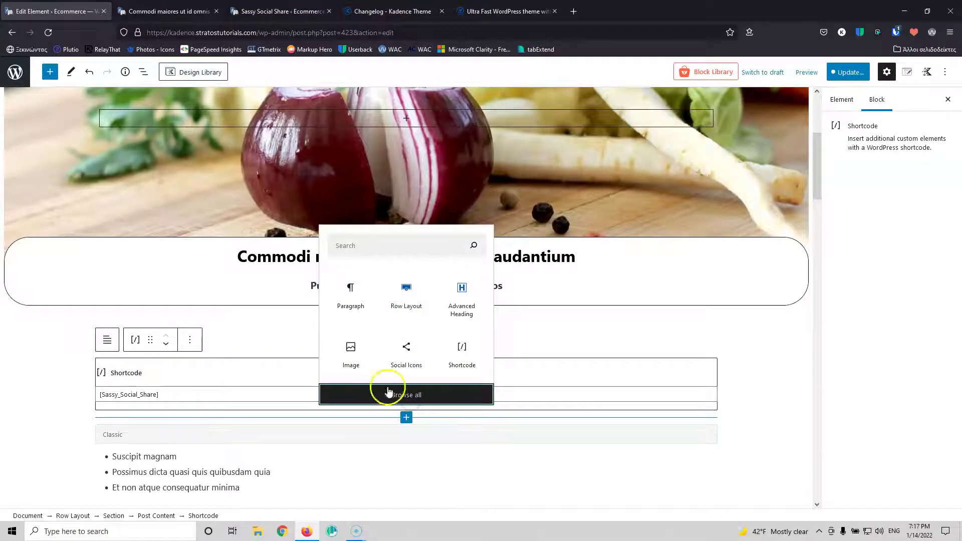
pyautogui.click(388, 392)
pyautogui.scroll(-5, 124, 369)
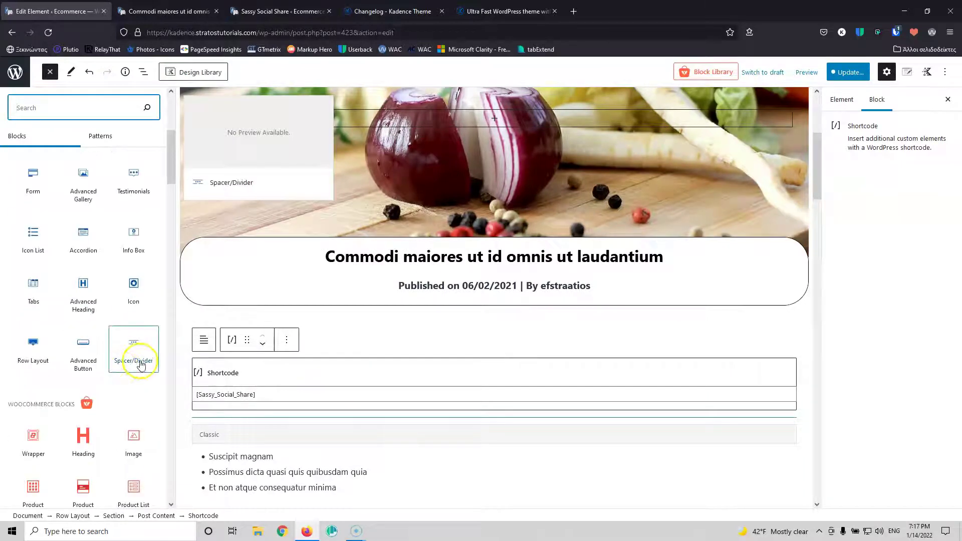
pyautogui.click(141, 365)
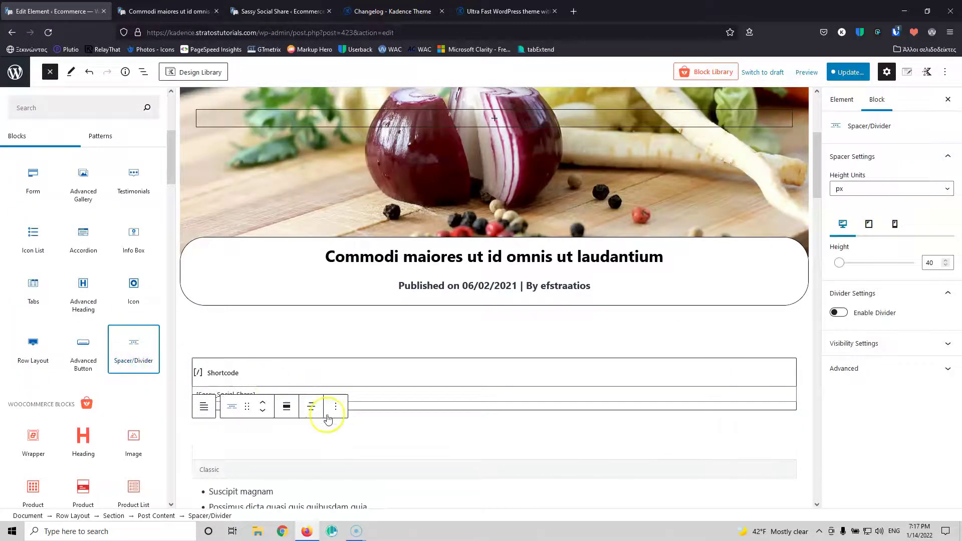
pyautogui.click(430, 435)
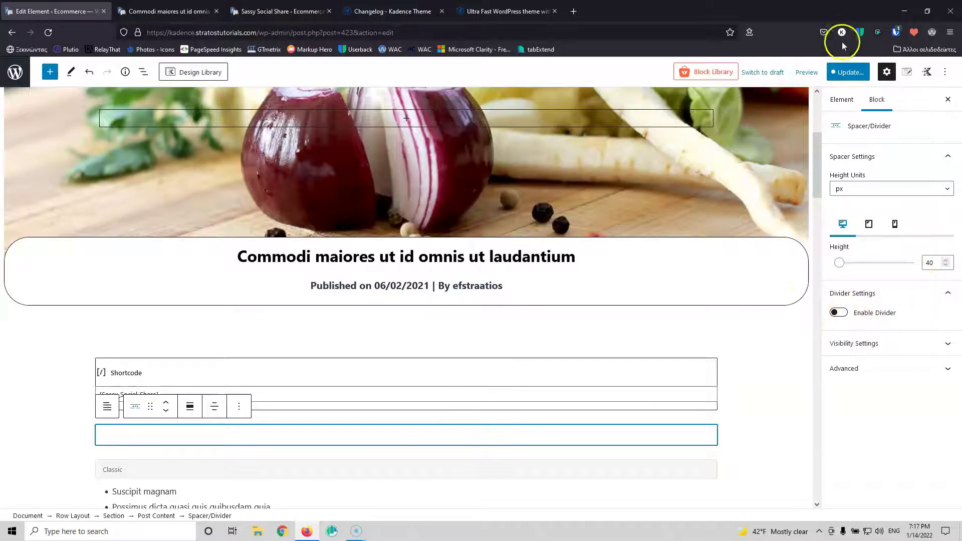
pyautogui.click(848, 73)
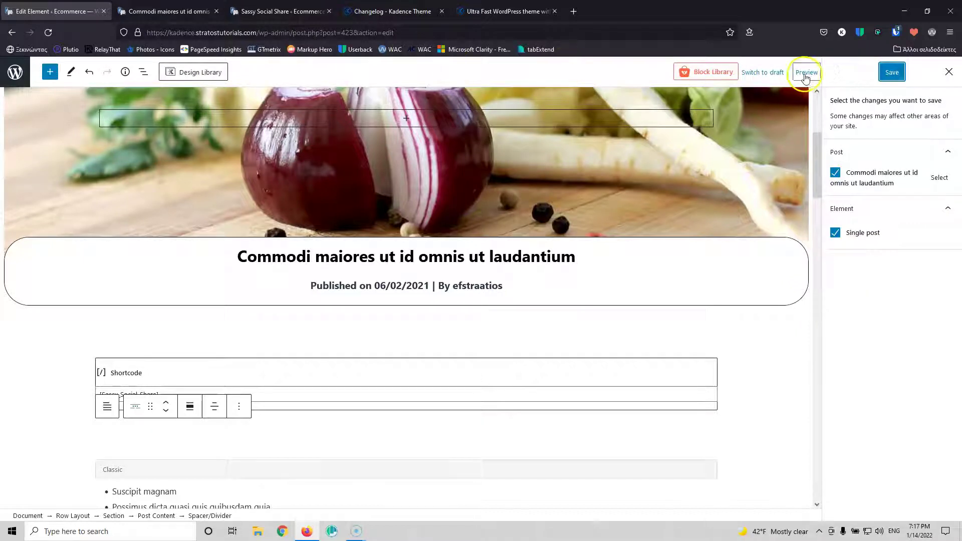
pyautogui.click(892, 73)
# Step: Compare the share icons on the live post with the shortcode and spacer blocks in the element
pyautogui.hotkey('ctrl', 'Tab')
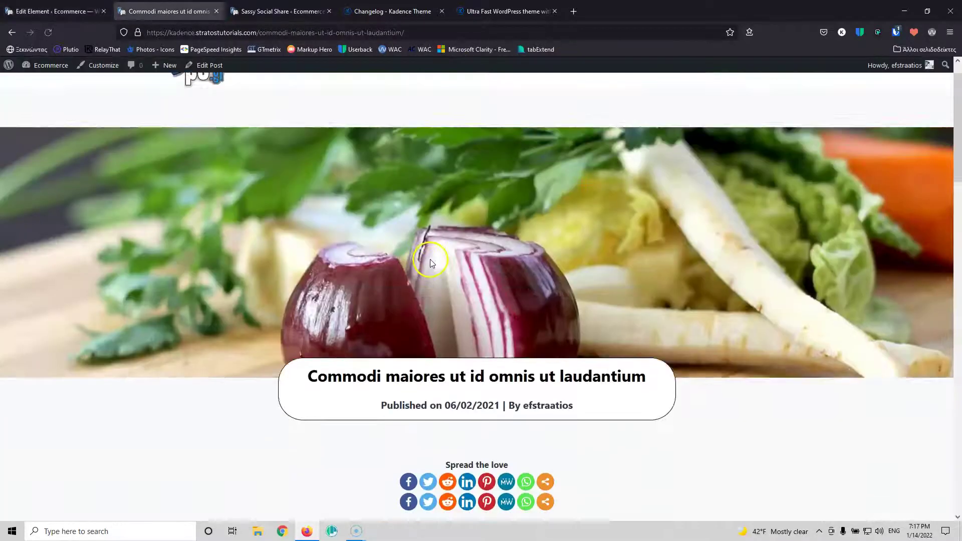
pyautogui.scroll(-3, 430, 264)
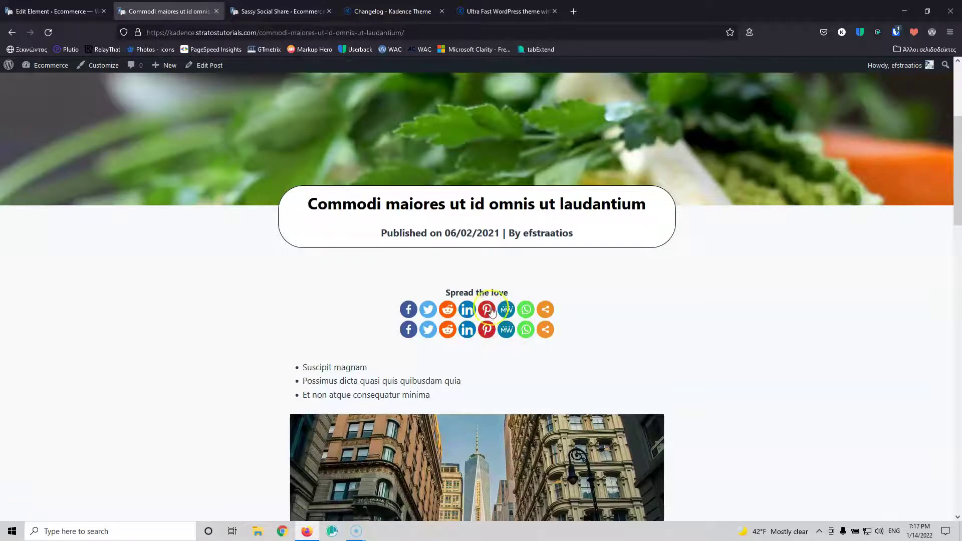
pyautogui.click(21, 12)
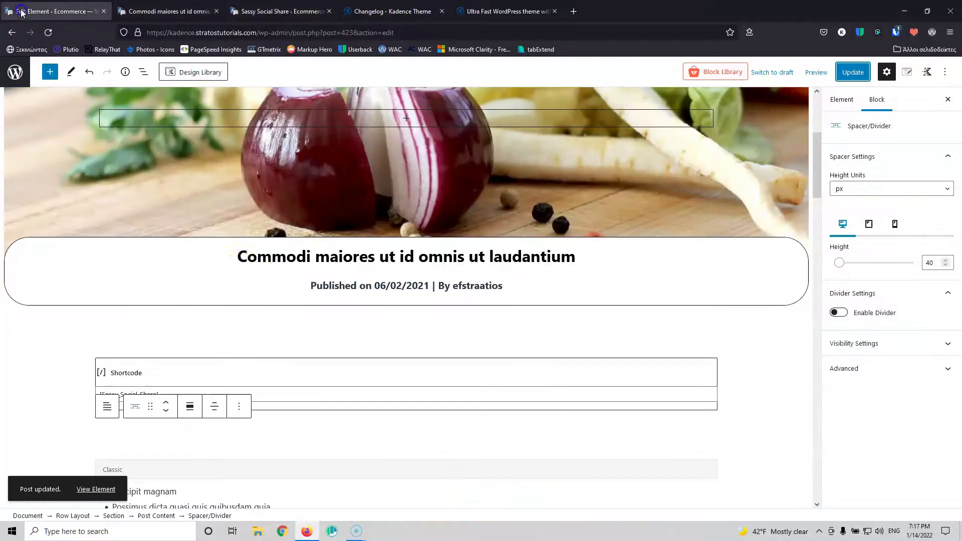
pyautogui.scroll(-4, 275, 337)
pyautogui.click(249, 282)
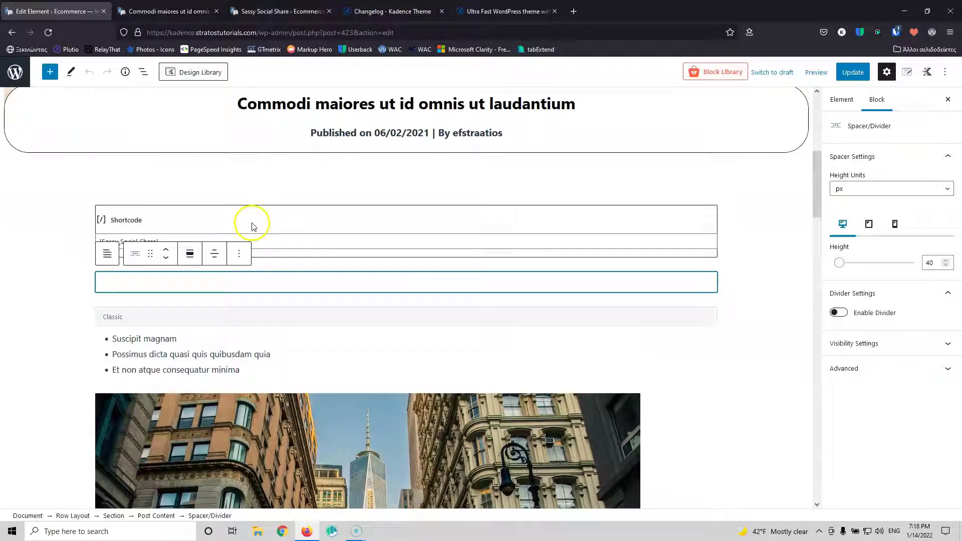
# Step: Disable the standard sharing interface in the Sassy Social Share settings and save the changes
pyautogui.click(264, 11)
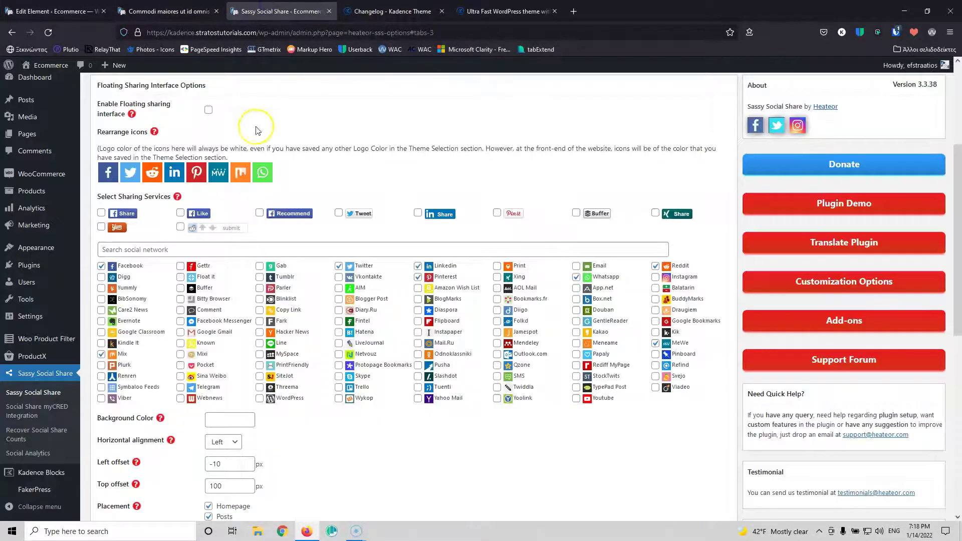
pyautogui.scroll(4, 197, 185)
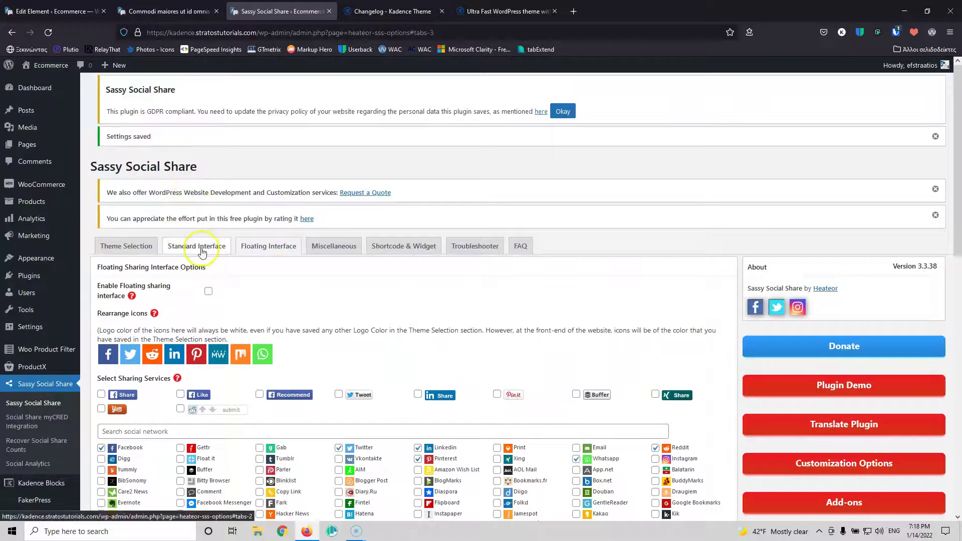
pyautogui.click(201, 252)
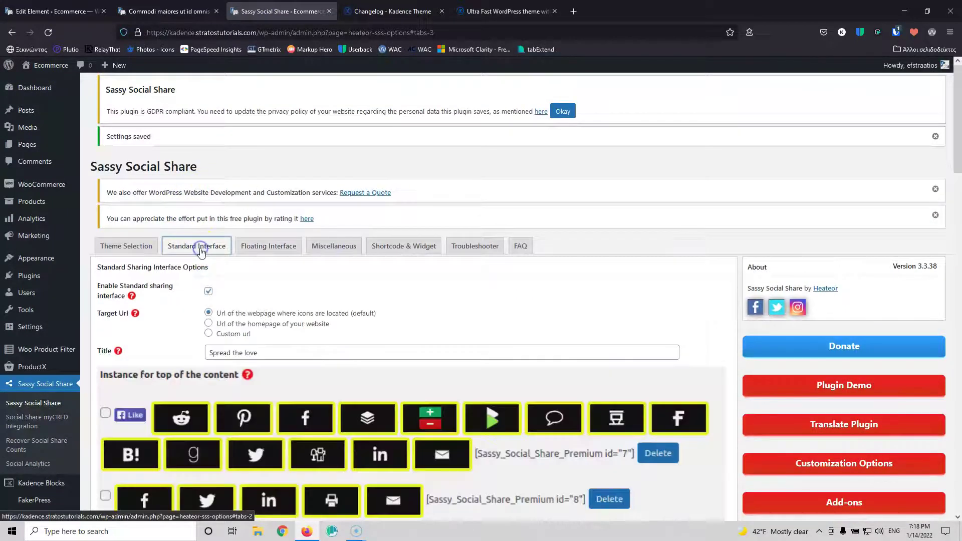
pyautogui.click(207, 293)
pyautogui.scroll(-20, 208, 301)
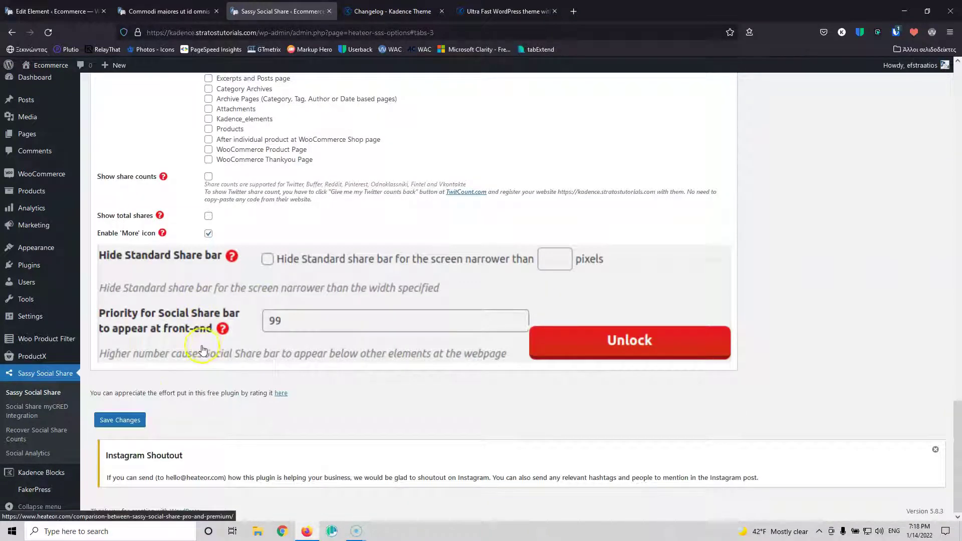
pyautogui.click(122, 420)
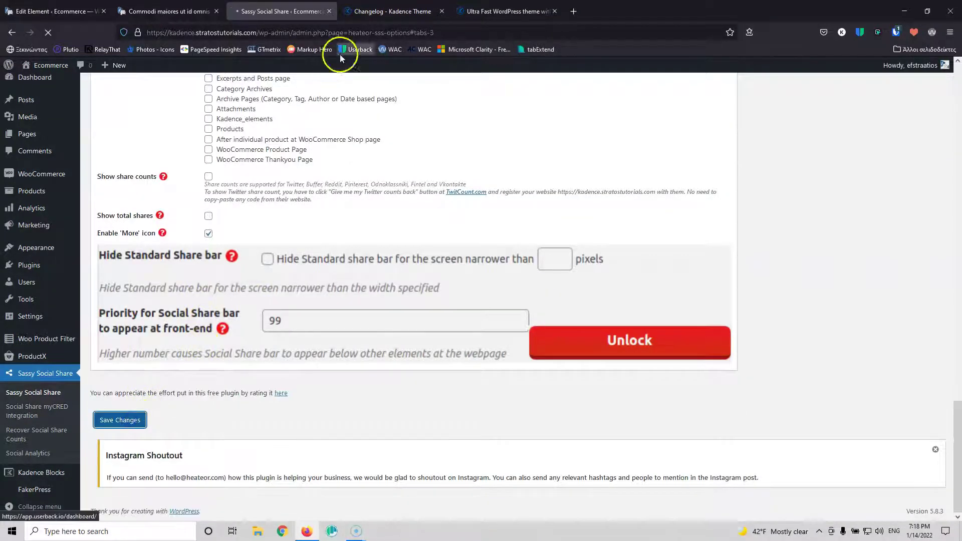
# Step: Reload the live post to check how the share icons display without the standard sharing interface
pyautogui.click(120, 19)
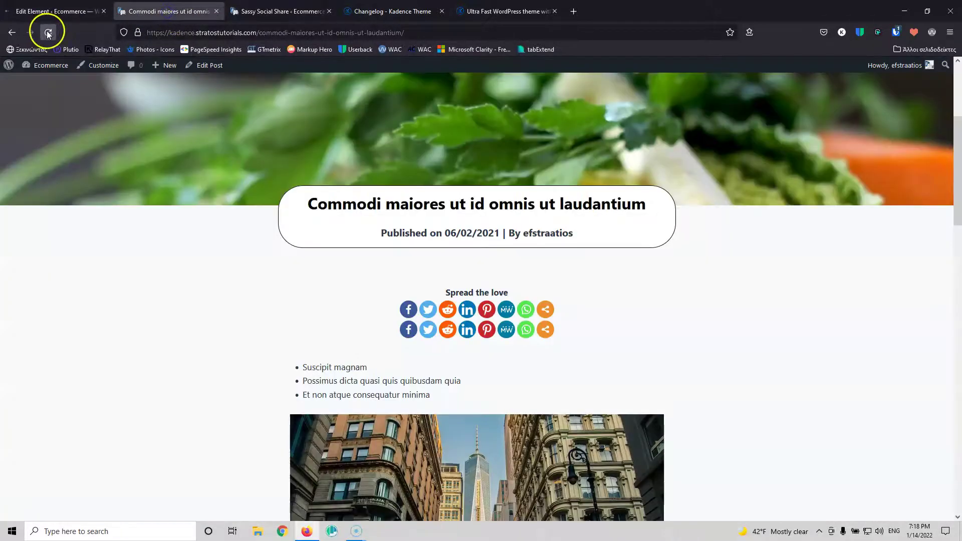
pyautogui.click(48, 33)
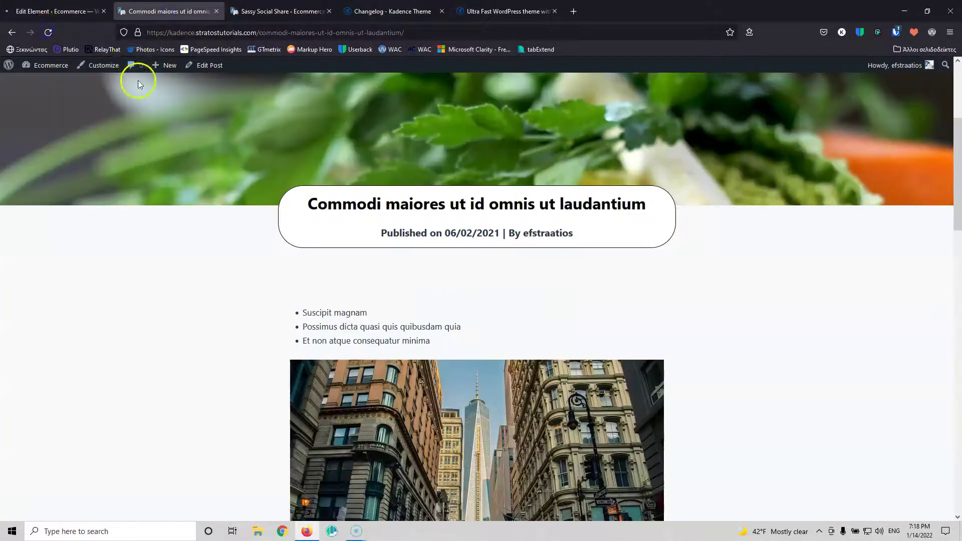
pyautogui.click(50, 10)
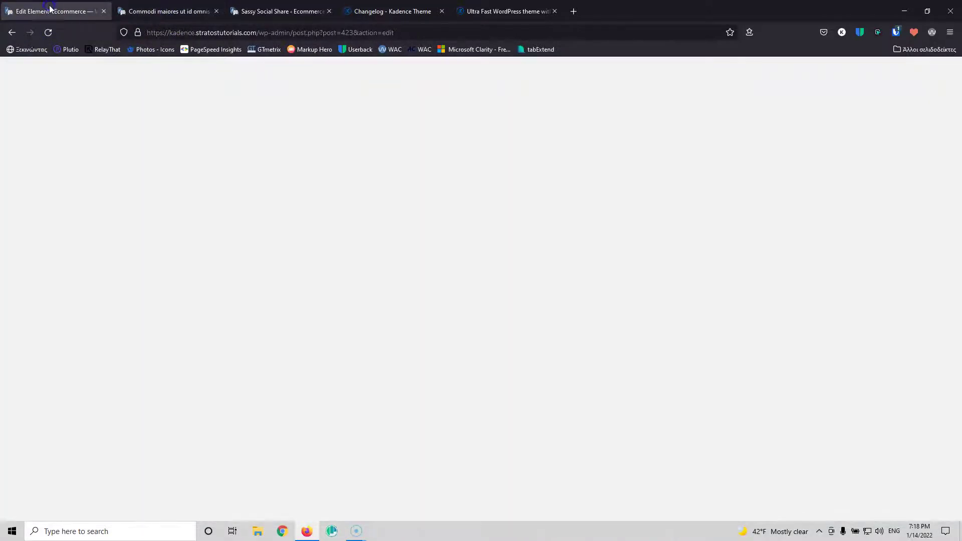
pyautogui.click(189, 10)
# Step: Re-enable Sassy Social Share's standard sharing interface, turn off its "Top of the content" position, and save the changes
pyautogui.click(250, 10)
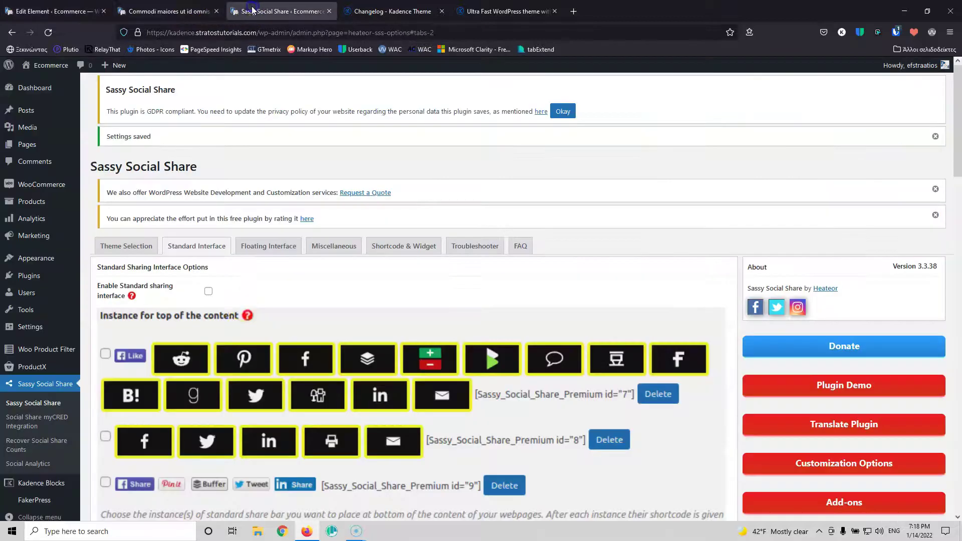
pyautogui.click(208, 291)
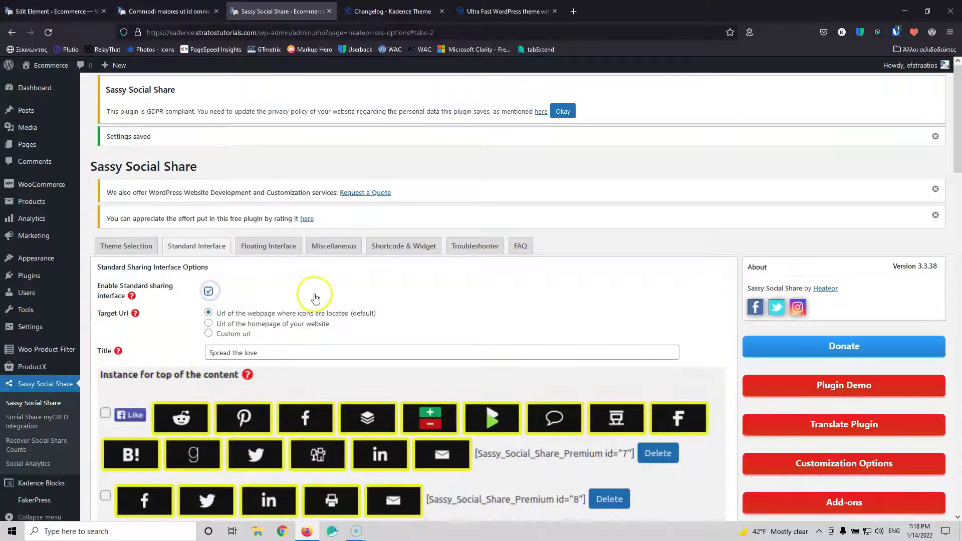
pyautogui.scroll(-5, 315, 296)
pyautogui.scroll(-10, 315, 297)
pyautogui.click(209, 228)
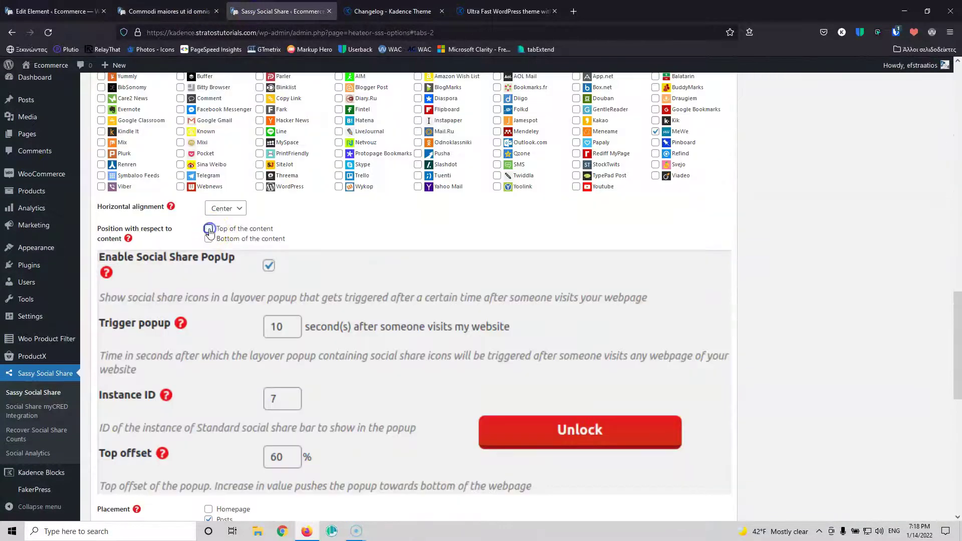
pyautogui.scroll(-8, 243, 268)
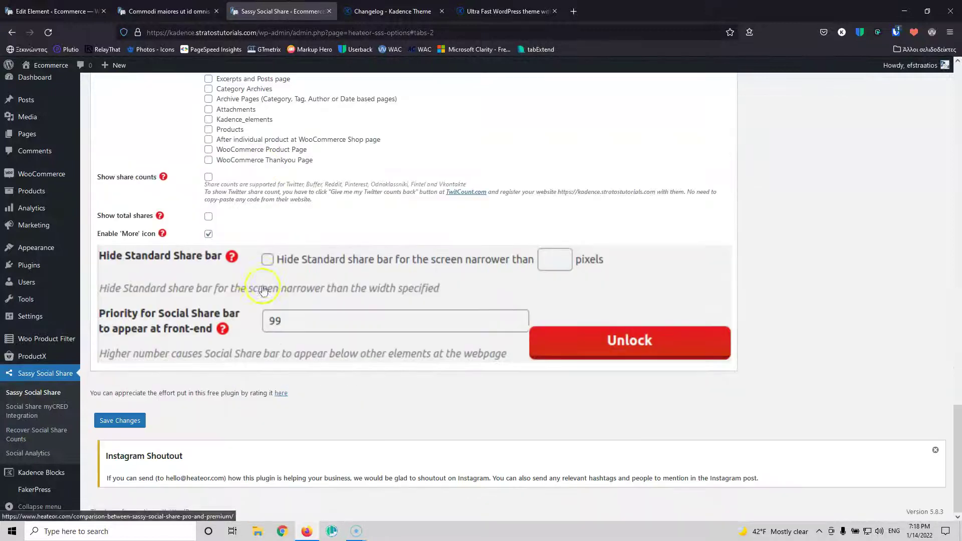
pyautogui.click(133, 420)
# Step: Reload the live post and review the featured image, title row and share icons above the content
pyautogui.click(170, 11)
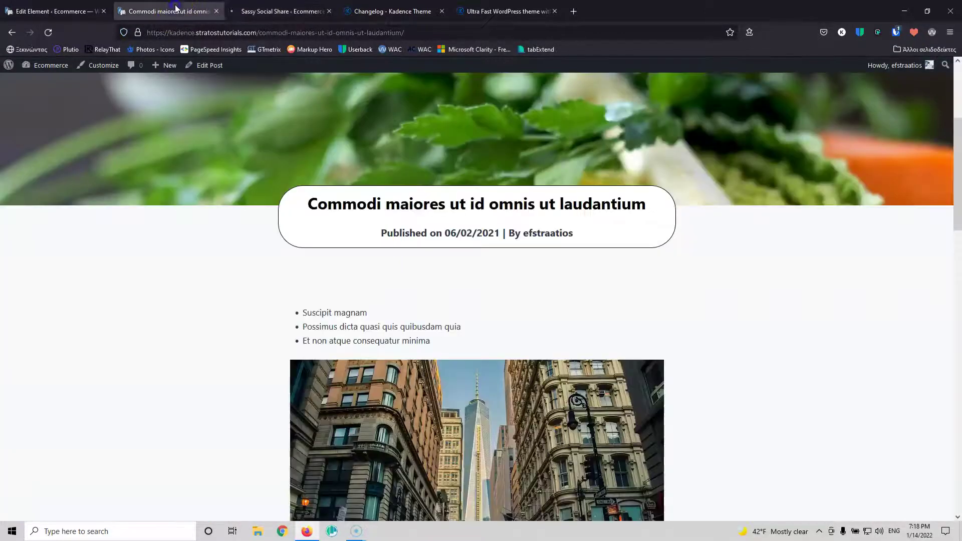
pyautogui.click(48, 32)
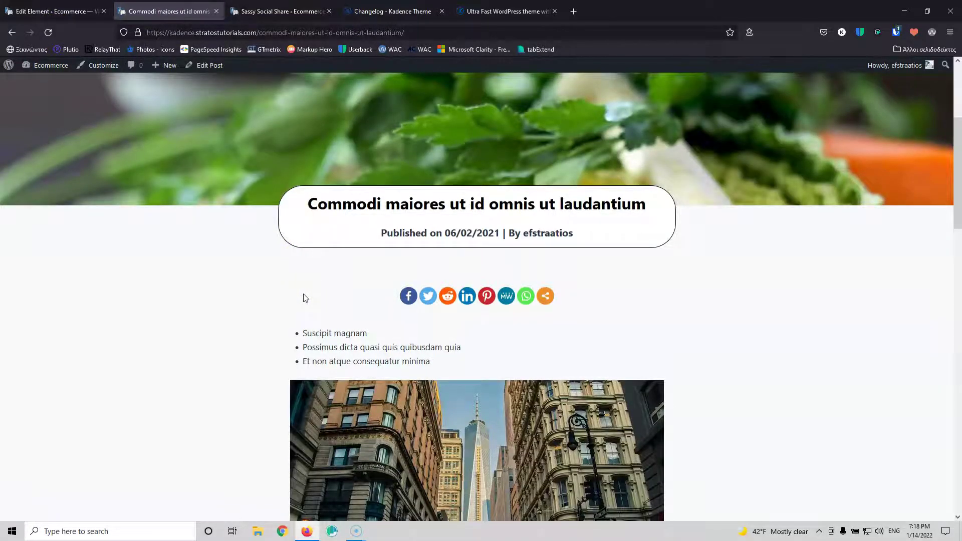
pyautogui.hotkey('alt', 'Tab')
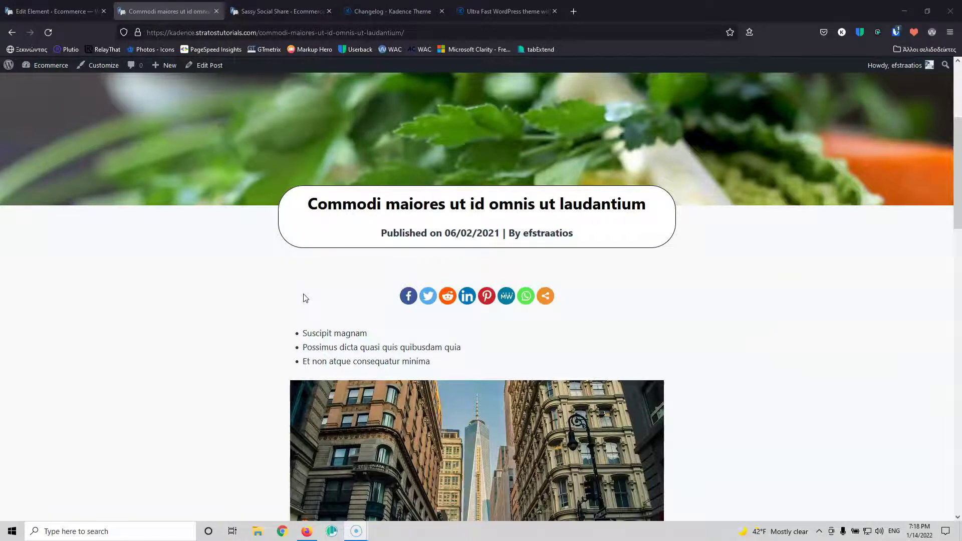
pyautogui.scroll(4, 304, 298)
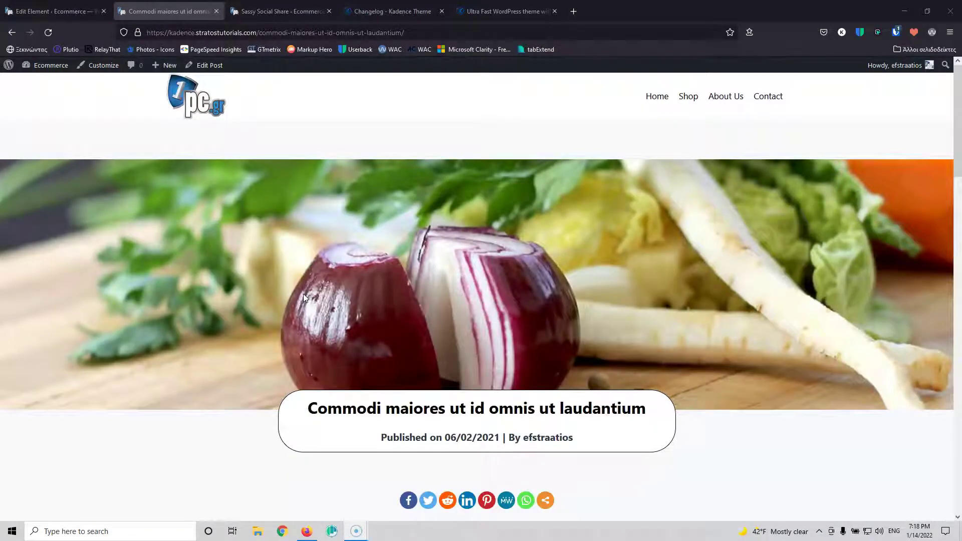